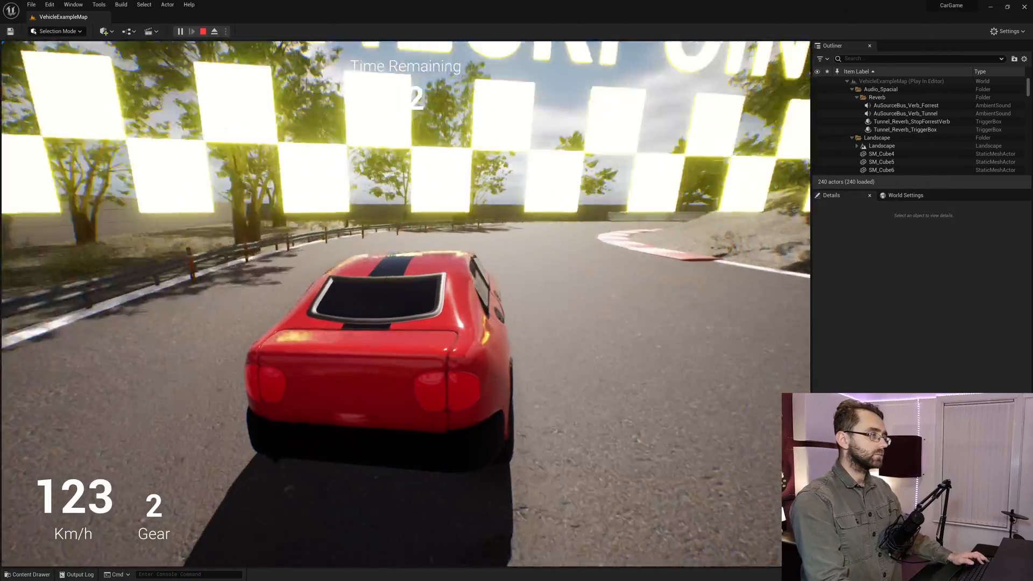
Accelerate, brake and steer the red car through the first bends and checkpoint gate.
key("d")
key("d")
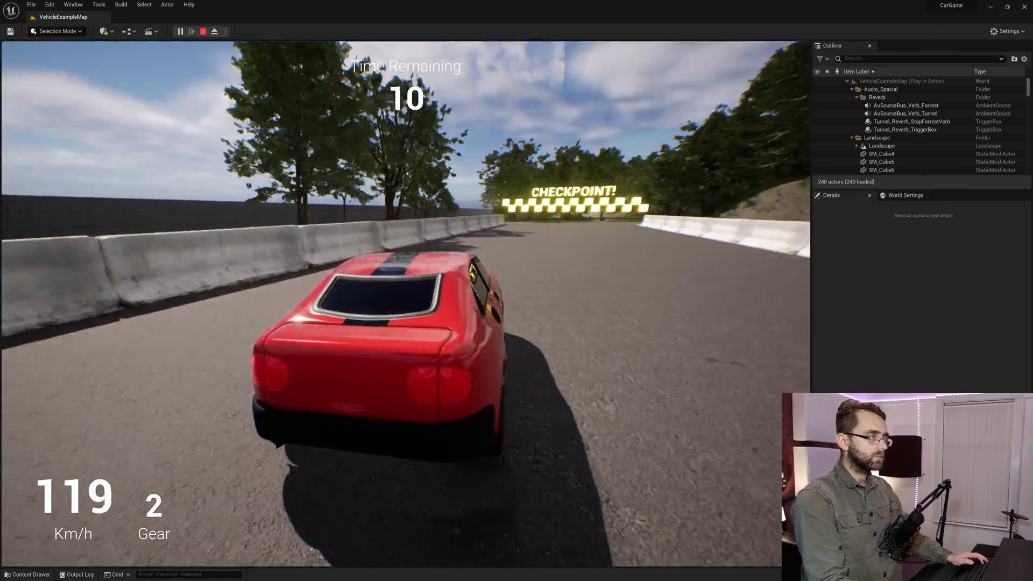
key("s")
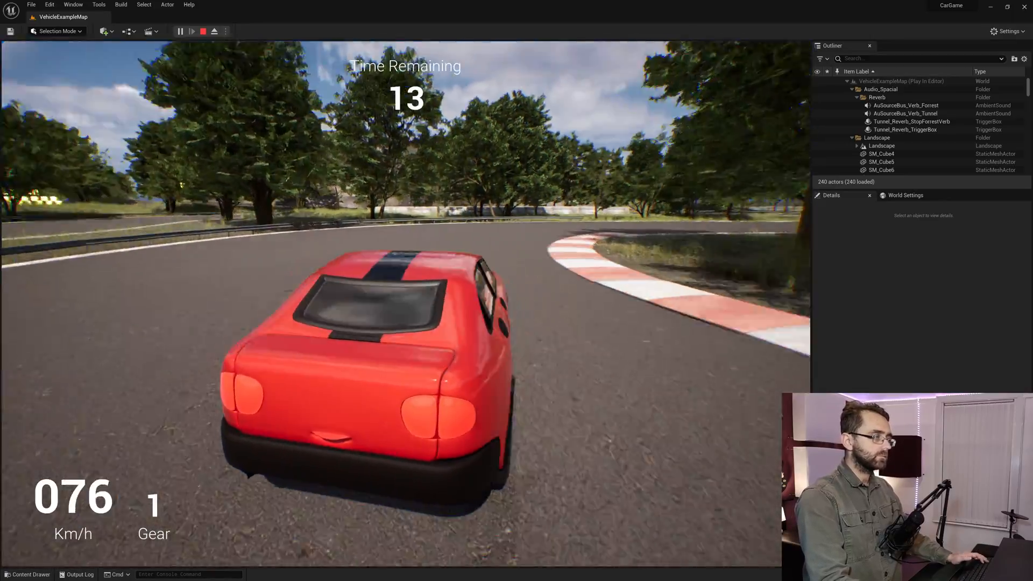
key("a")
key("d")
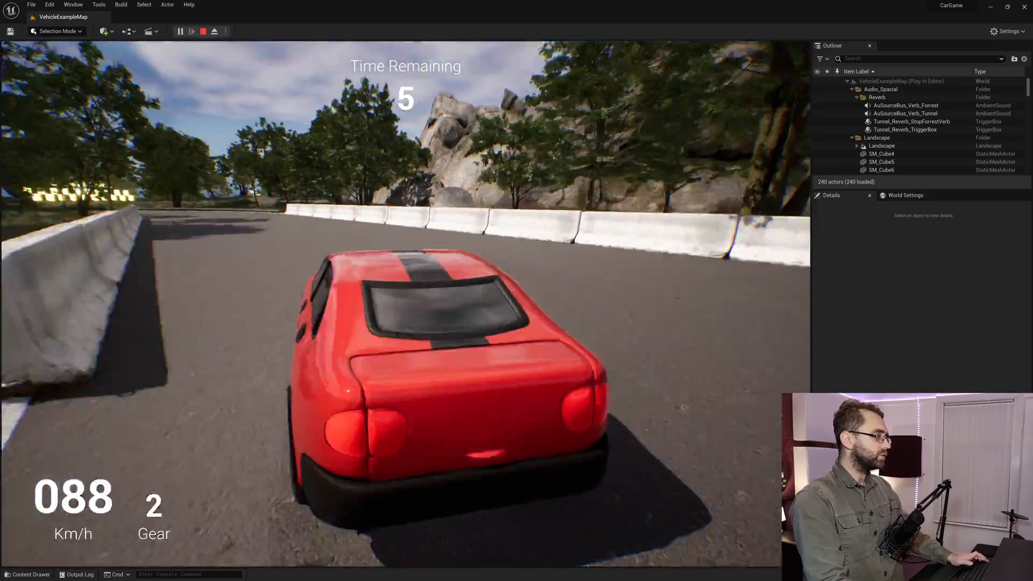
key("a")
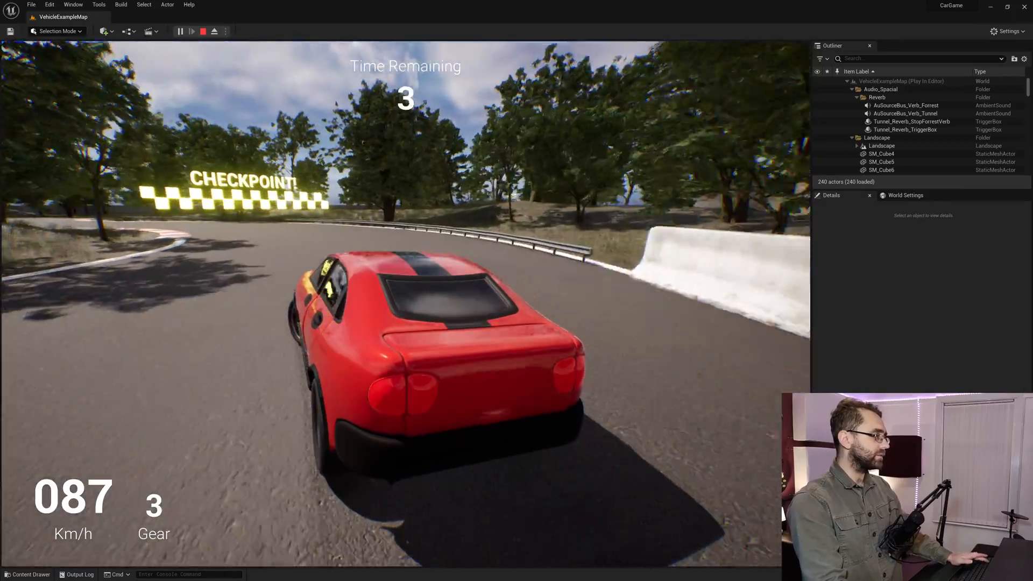
Follow the road through the next bends and checkpoint toward the tunnel.
key("d")
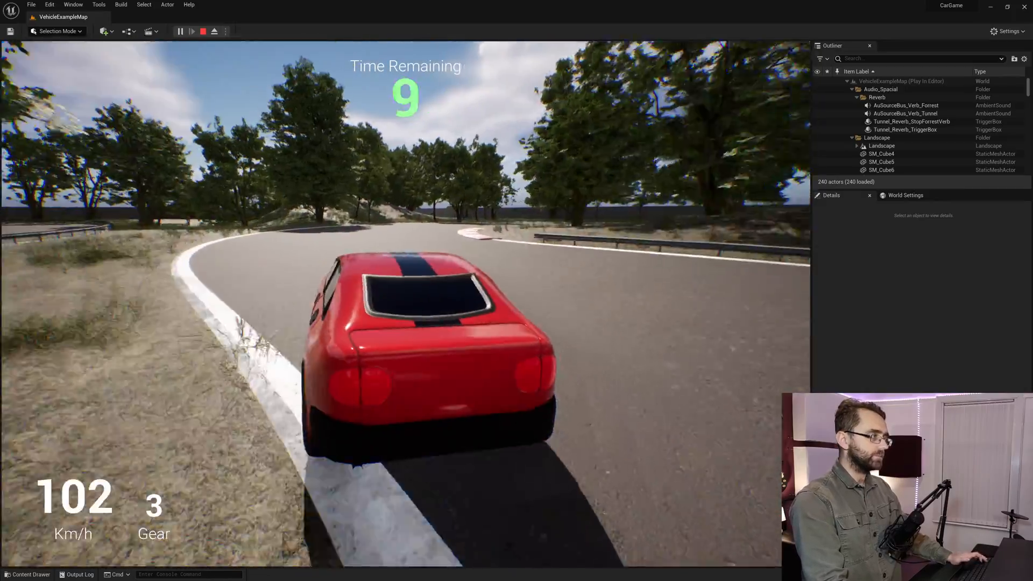
key("d")
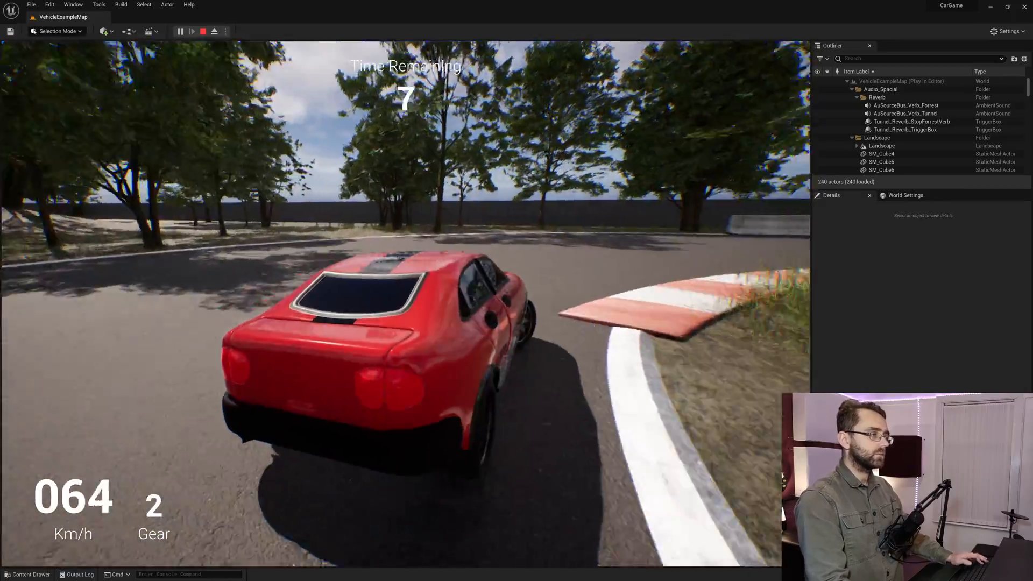
key("a")
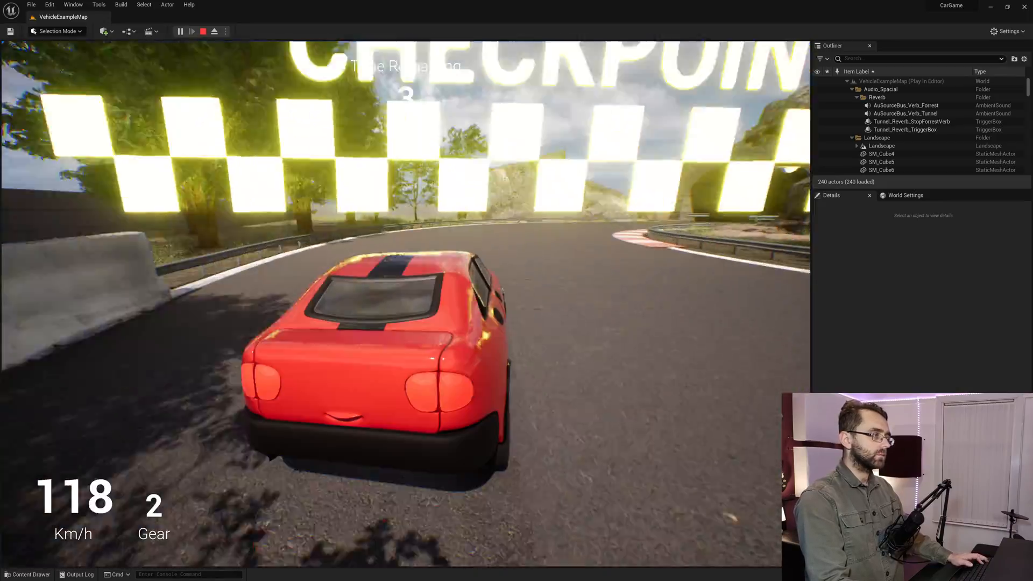
key("d")
key("d")
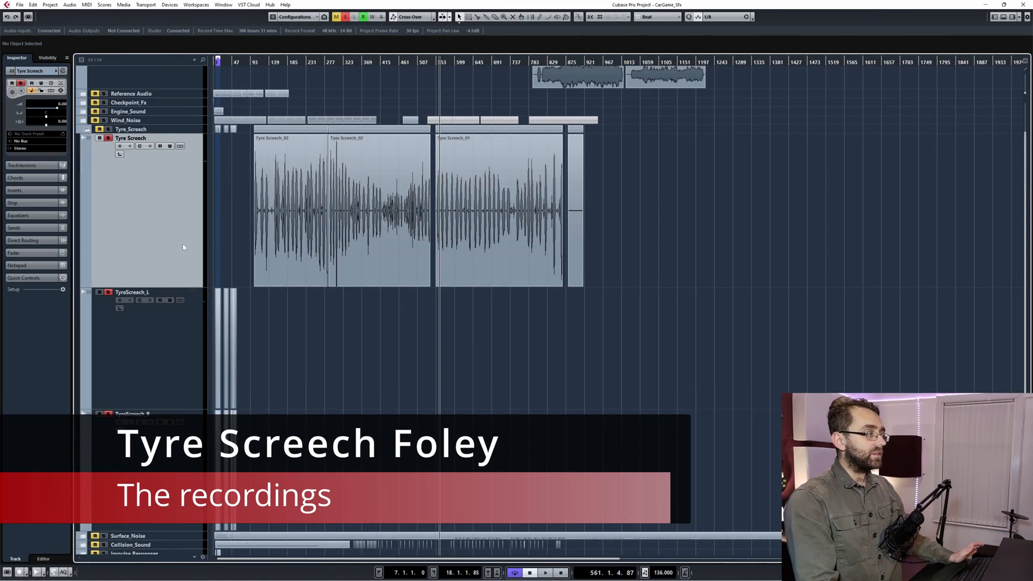
Select the three Tyre Screech recordings and play individual screech bursts from just before each one.
left_click_drag(236, 233, 585, 222)
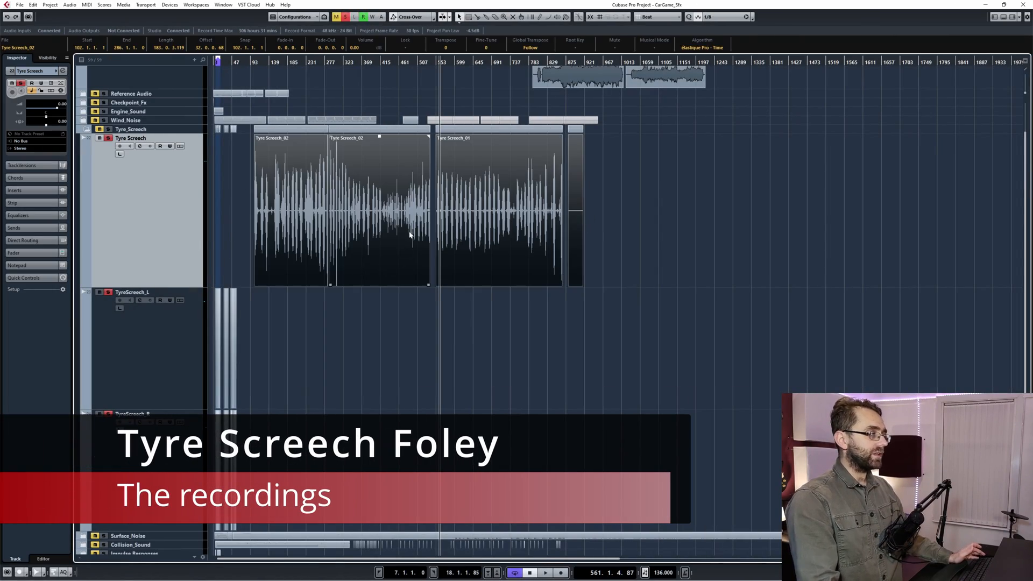
scroll(394, 236, "up", 3)
scroll(393, 234, "up", 2)
scroll(619, 227, "up", 2)
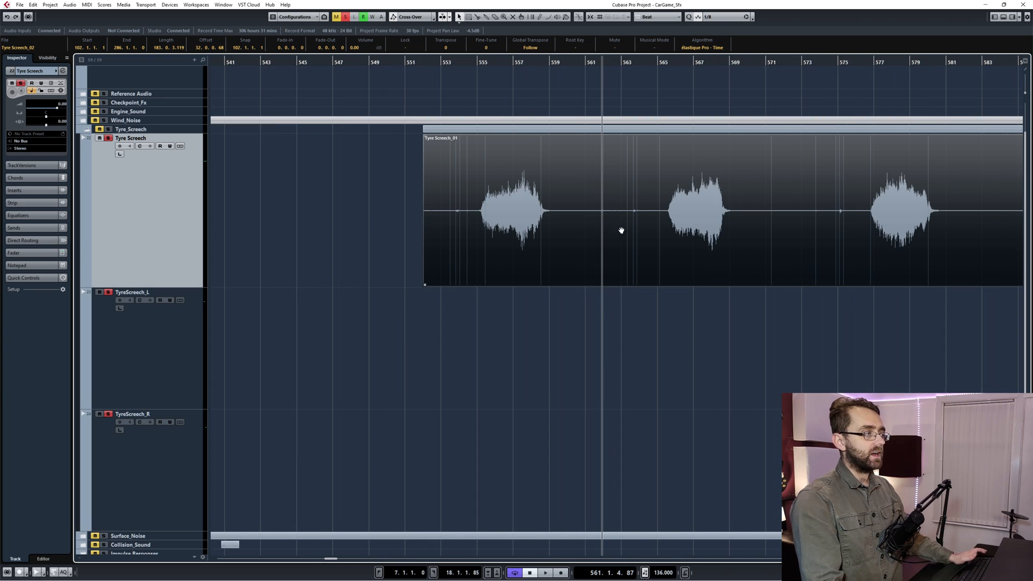
scroll(430, 277, "up", 2)
left_click(323, 62)
key("space")
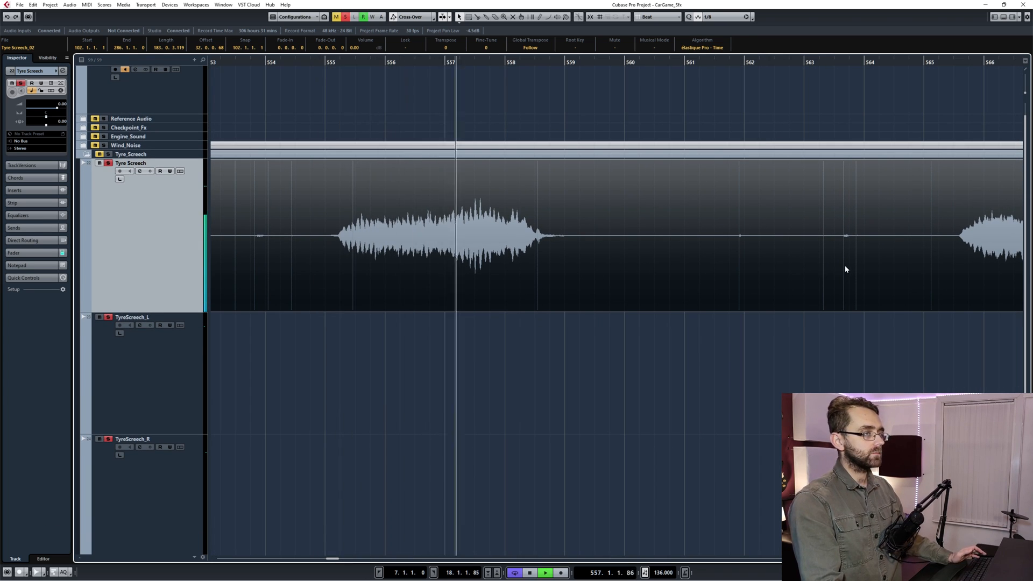
key("f")
key("f")
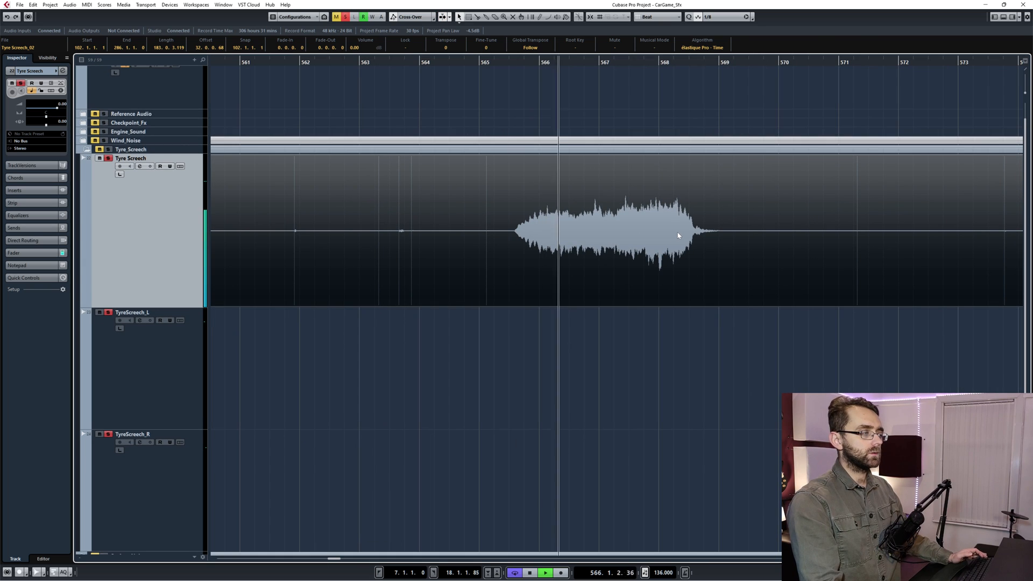
key("space")
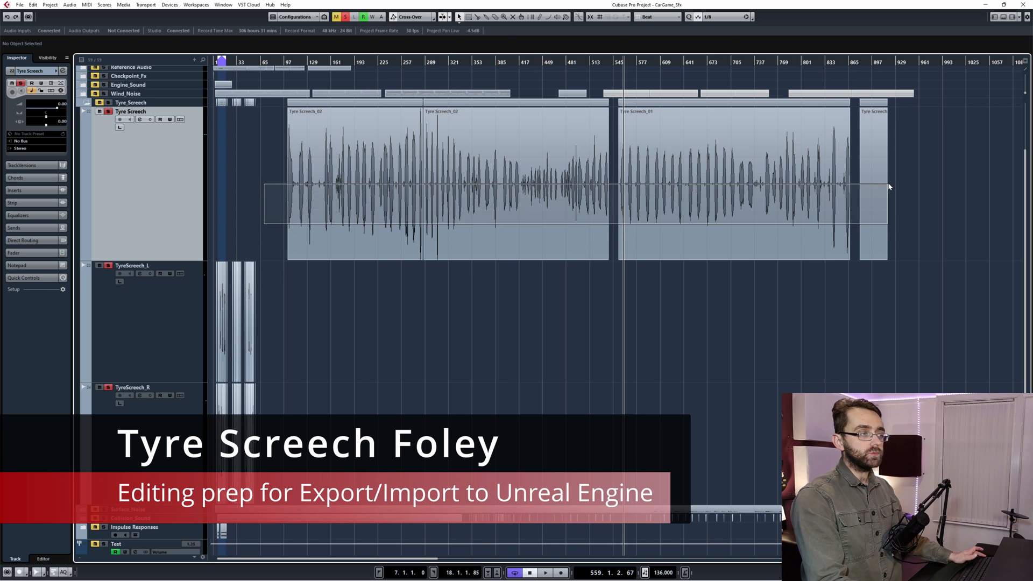
Zoom into the edited screech clips and select the middle loop and end clip groups in turn.
left_click_drag(662, 209, 890, 181)
key("h")
key("h")
key("h")
key("h")
key("h")
key("h")
key("h")
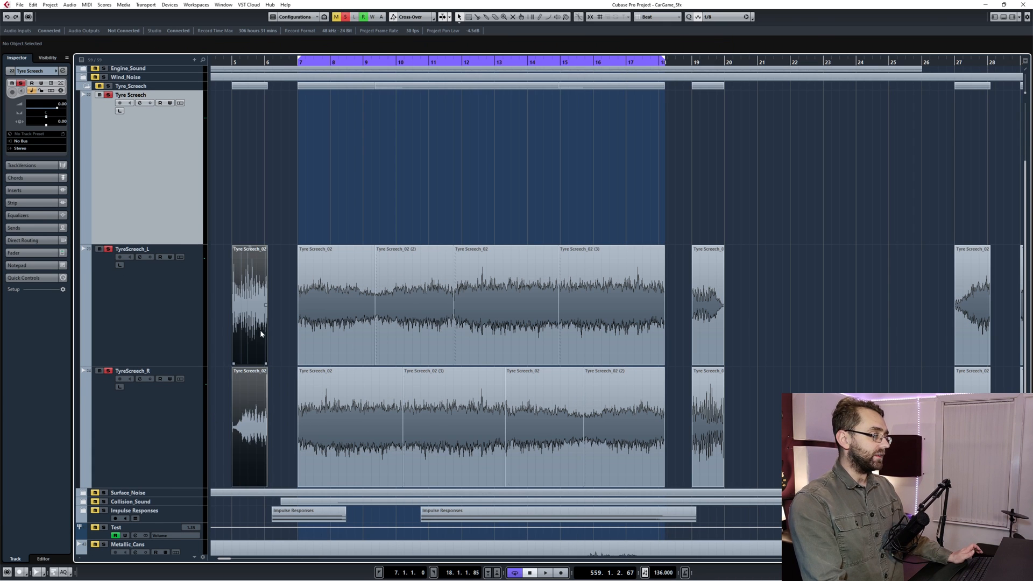
left_click_drag(285, 404, 676, 334)
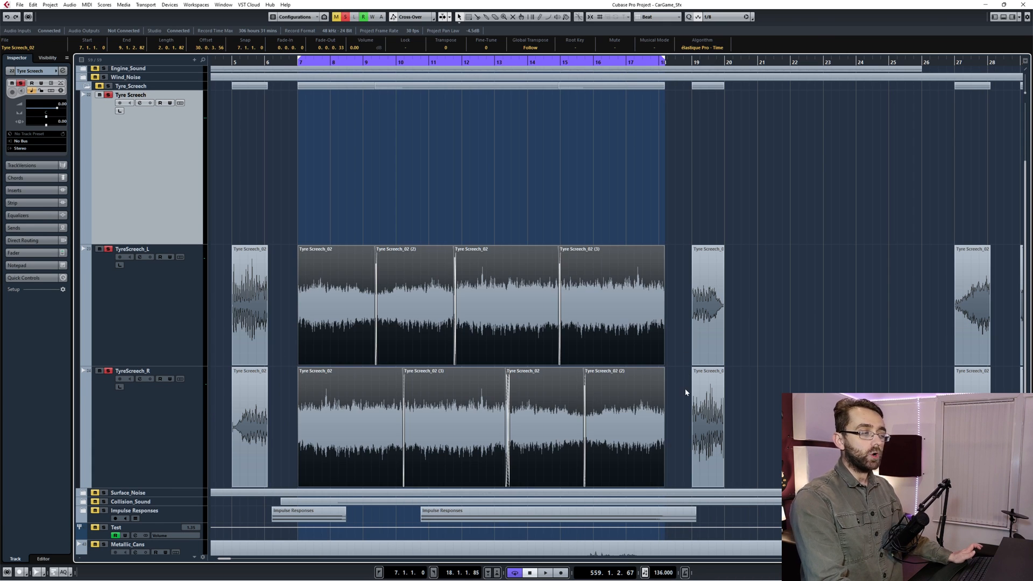
left_click_drag(686, 400, 743, 356)
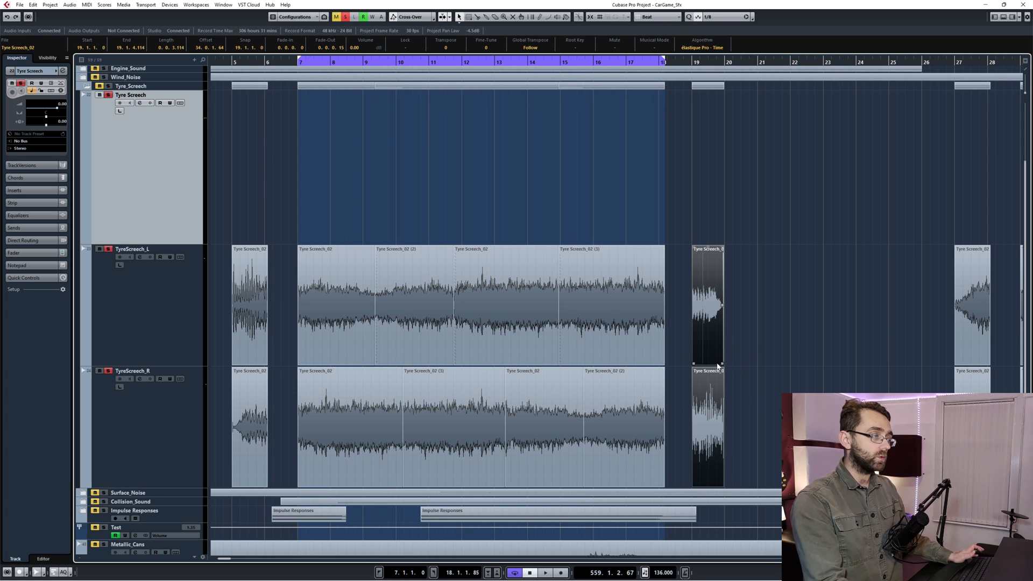
Play the start clips at bar 5 once with cycle off.
left_click(250, 347)
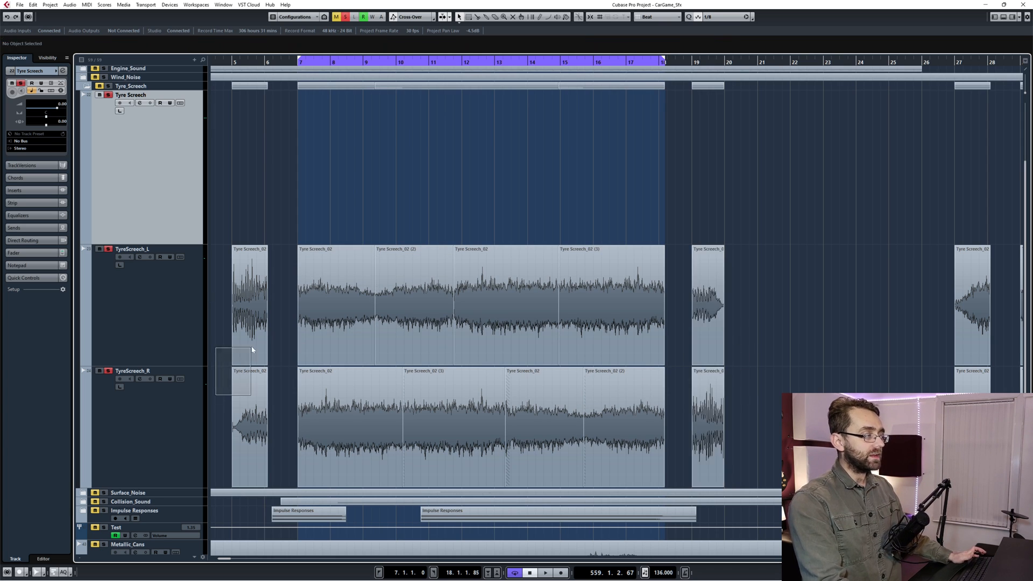
key("p")
key("KP_Divide")
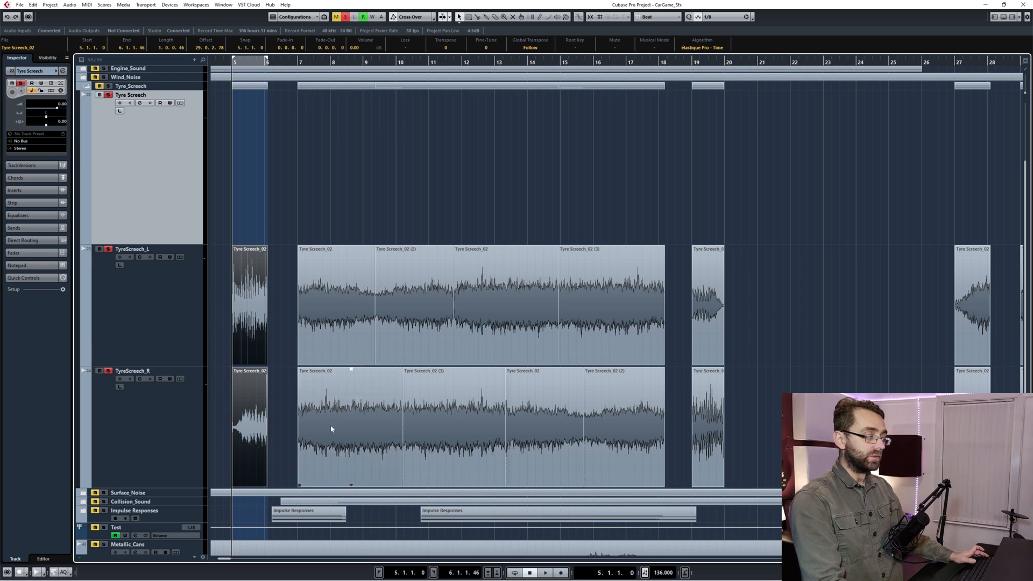
key("space")
Loop-play the middle clips in bars 7–18 with cycle on, then stop.
left_click_drag(293, 394, 601, 344)
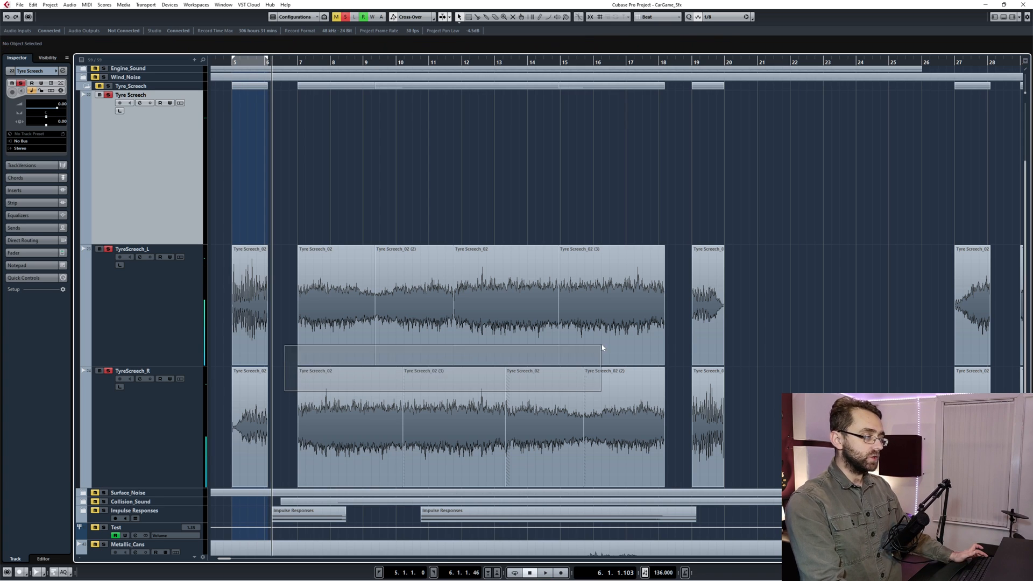
key("p")
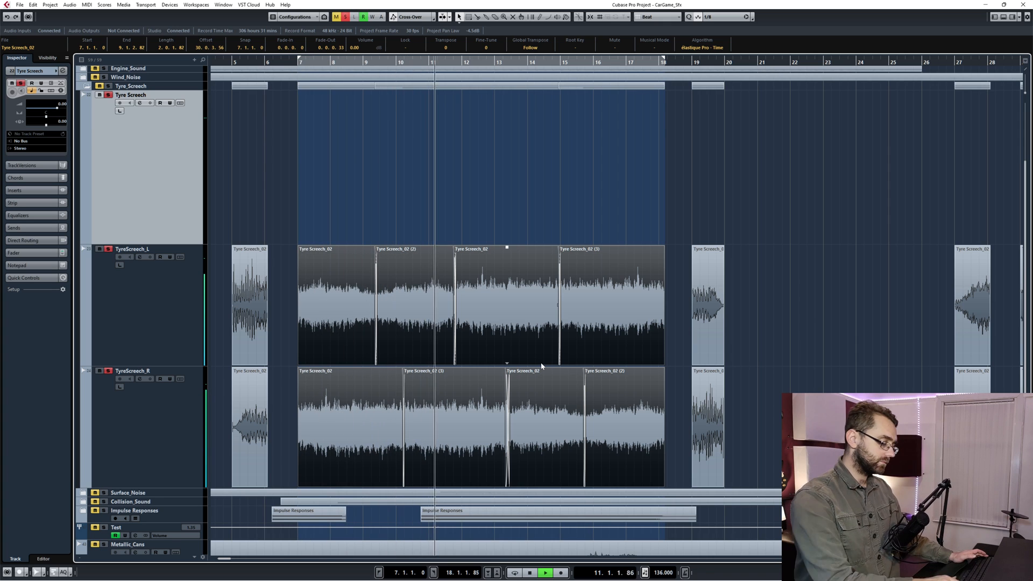
key("KP_Divide")
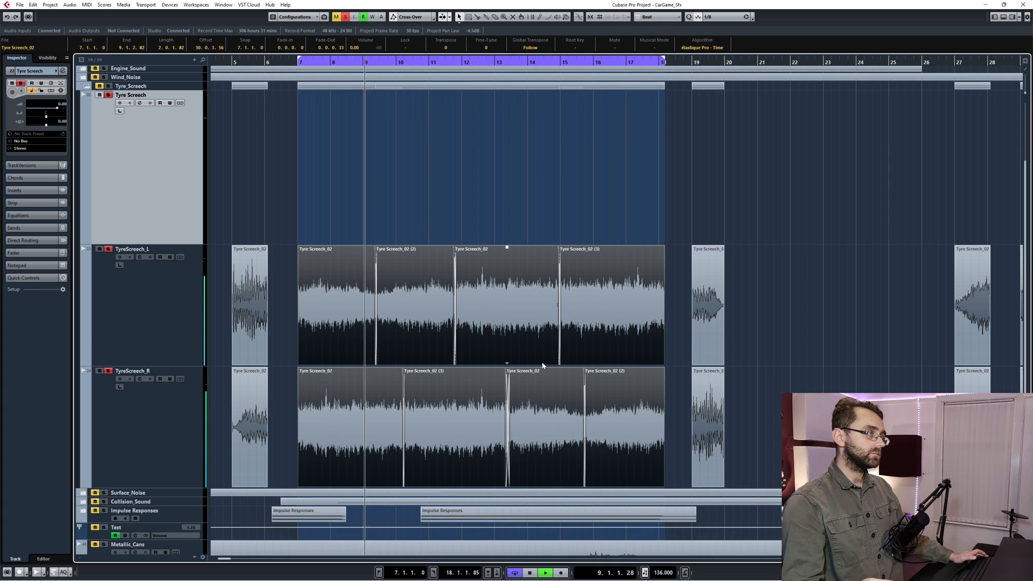
key("space")
Play the end clips at bar 19 on both tracks once with cycle off.
left_click(748, 391)
left_click(711, 388)
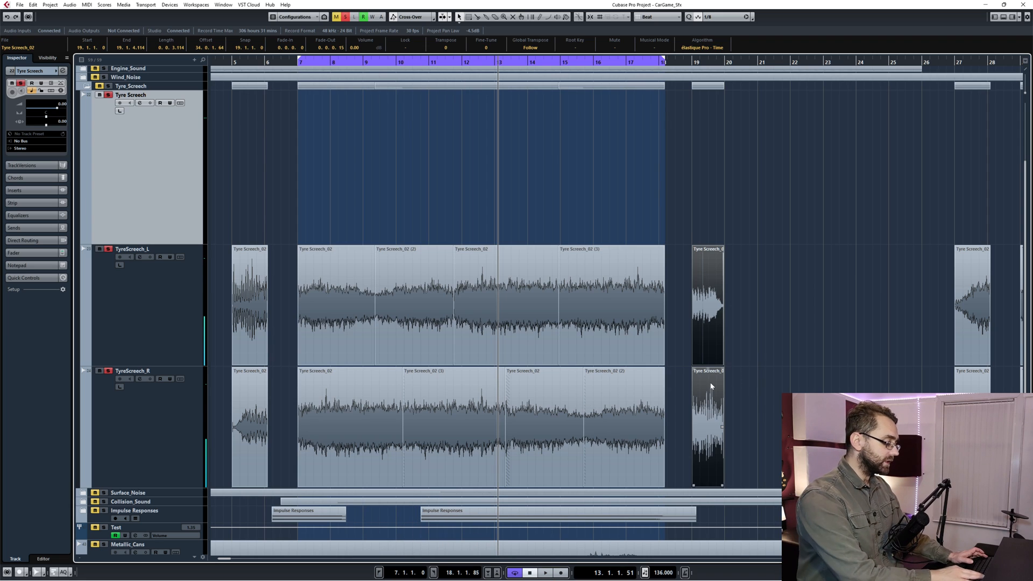
key("p")
key("KP_1")
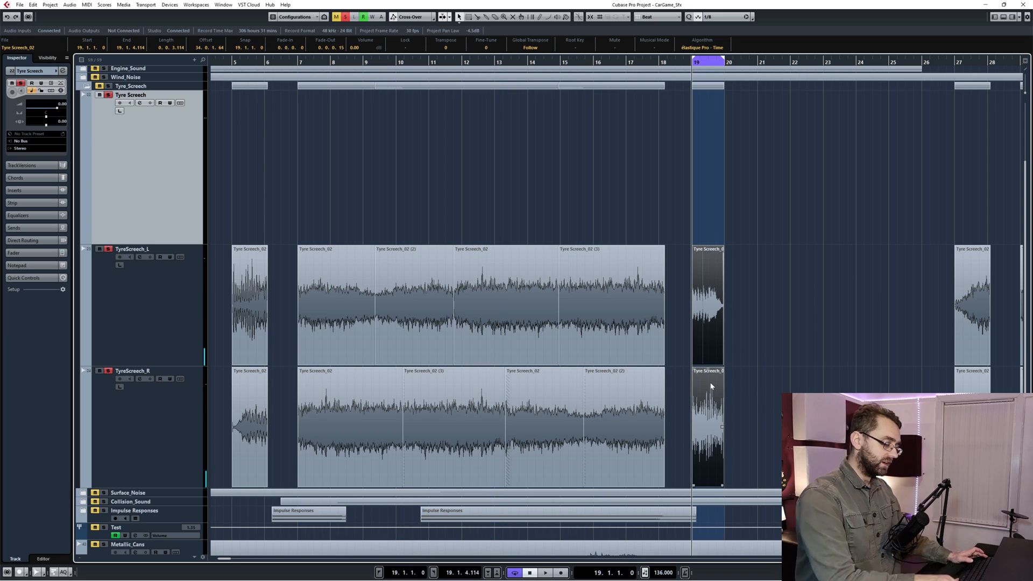
key("KP_Divide")
key("space")
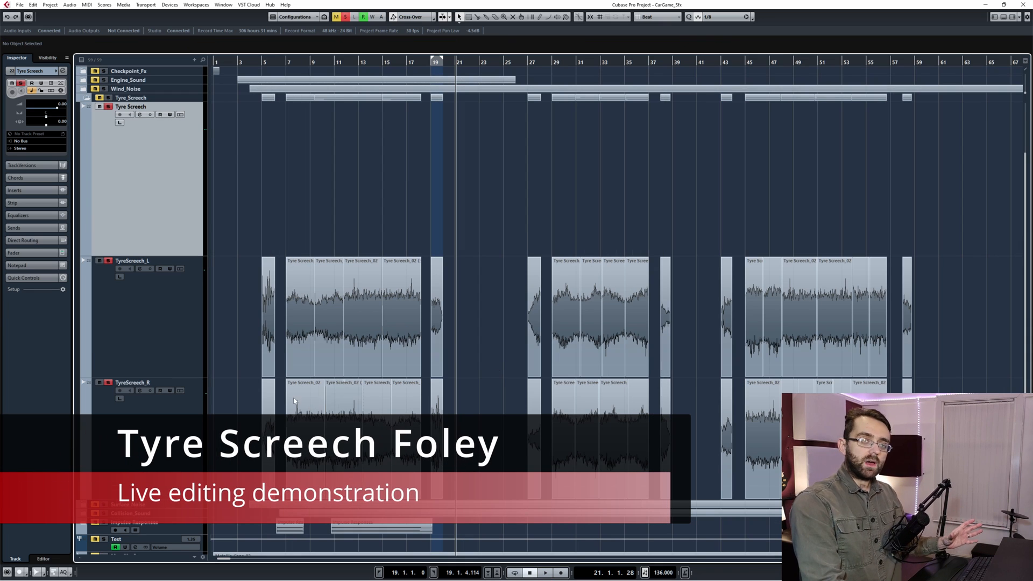
Deselect the edited clips, zoom out and select the raw Tyre Screech_02 recording.
left_click_drag(272, 363, 278, 384)
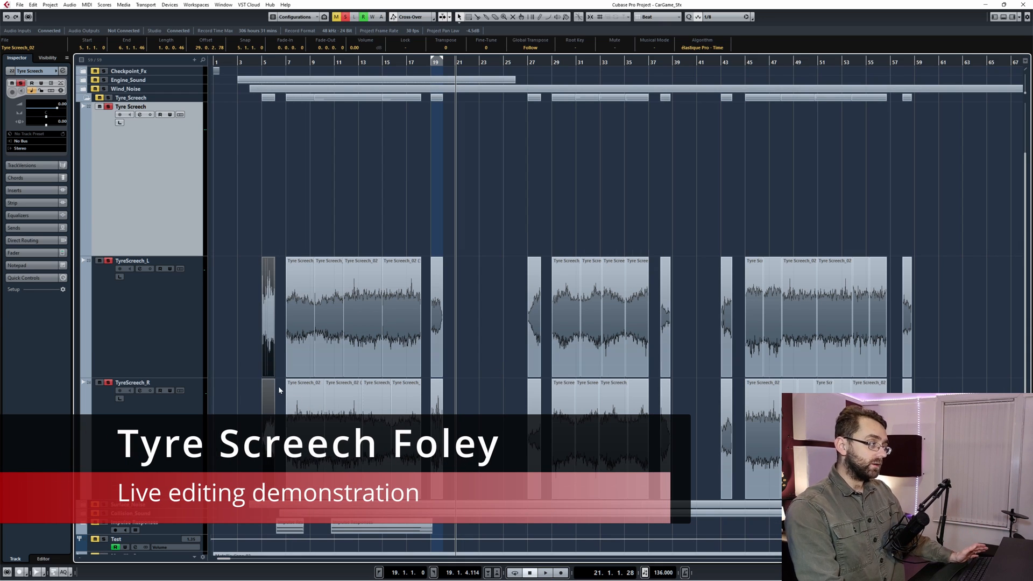
left_click(279, 385)
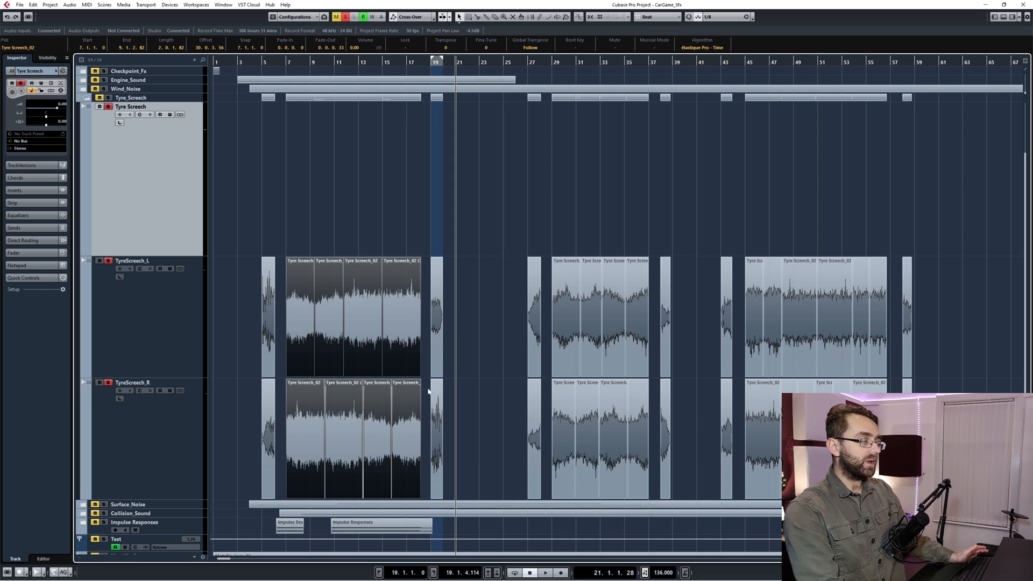
left_click(434, 387)
key("g")
key("g")
key("g")
key("g")
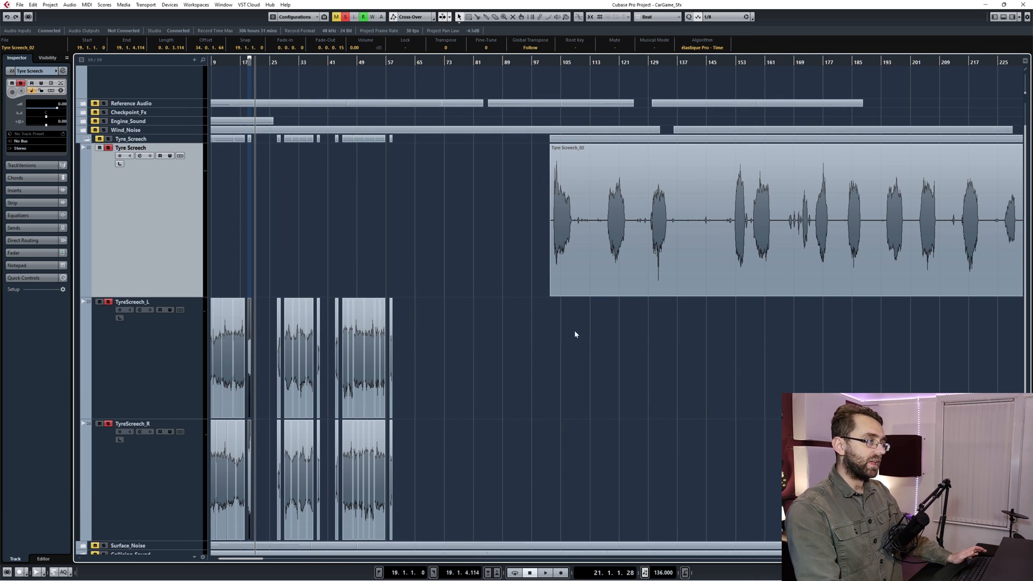
scroll(555, 333, "up", 2)
scroll(611, 302, "up", 3)
scroll(474, 325, "up", 2)
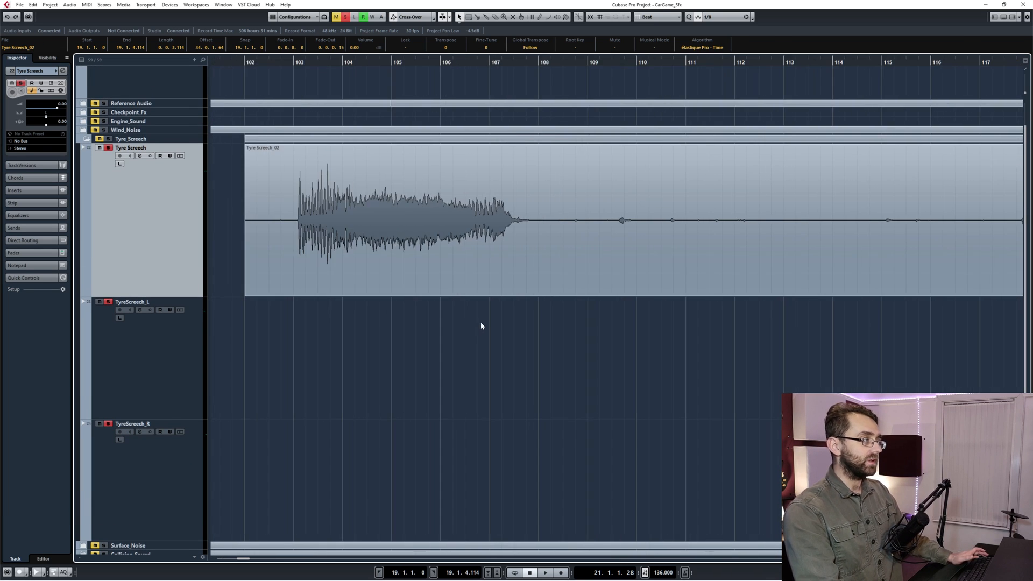
scroll(481, 321, "down", 1)
scroll(636, 316, "up", 1)
scroll(553, 342, "right", 2)
scroll(781, 362, "up", 2)
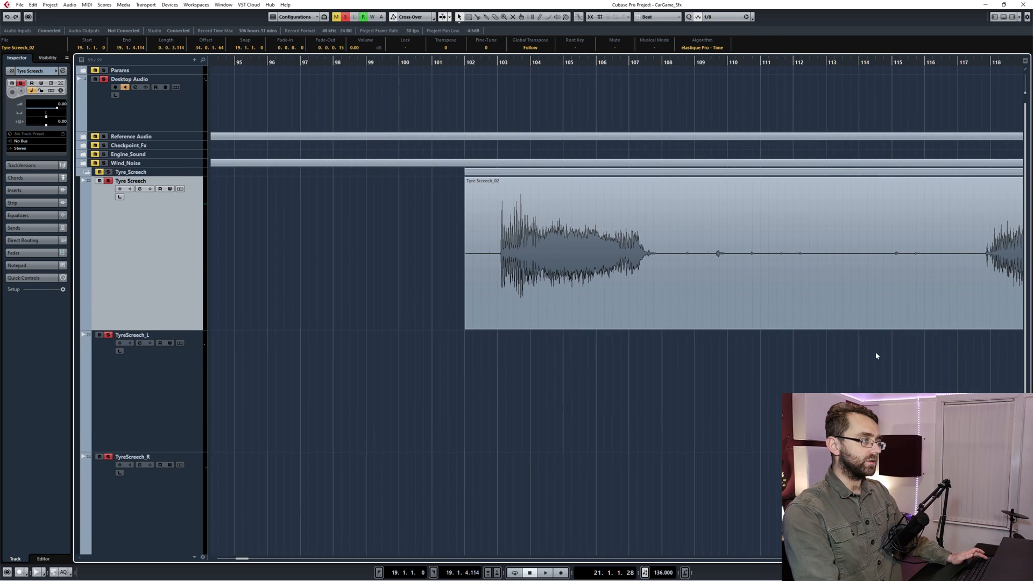
scroll(571, 369, "up", 2)
left_click(449, 304)
scroll(461, 236, "up", 2)
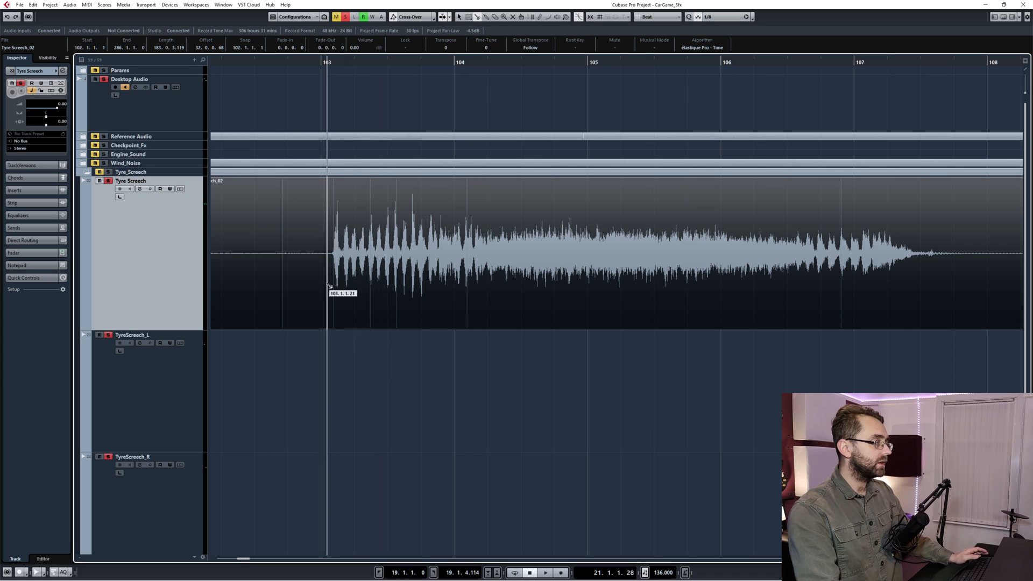
scroll(330, 286, "up", 2)
scroll(339, 282, "up", 2)
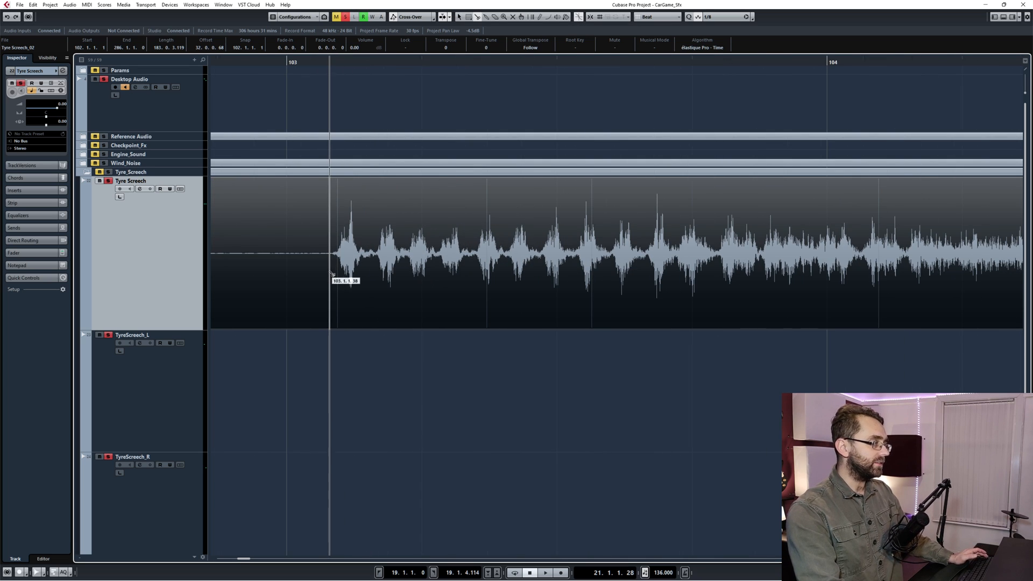
Split Tyre Screech_02 where the screech begins and after its opening bursts, isolating the opening piece.
left_click(332, 275)
scroll(347, 277, "down", 1)
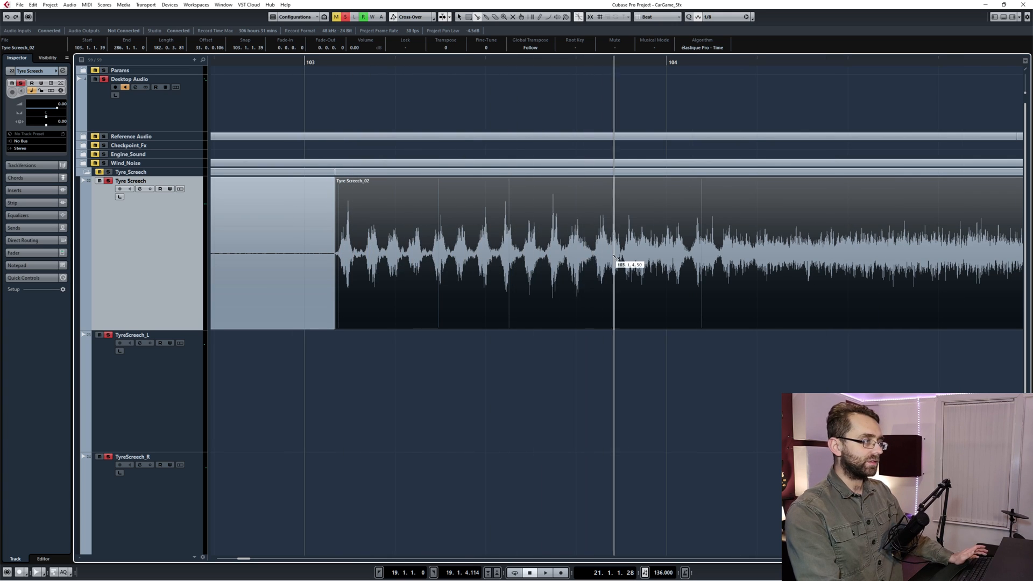
scroll(431, 279, "right", 2)
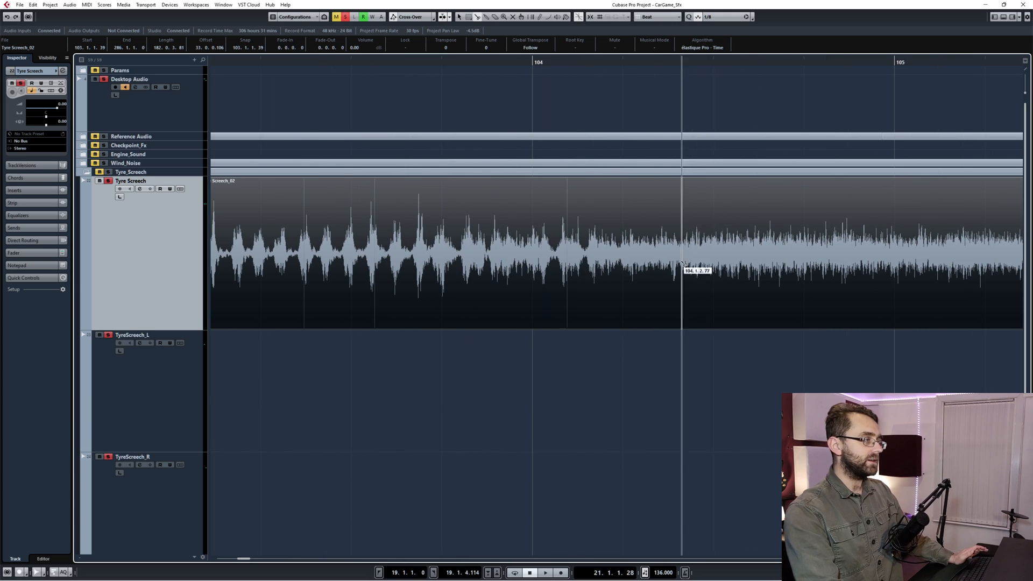
scroll(687, 275, "down", 1)
scroll(648, 271, "down", 1)
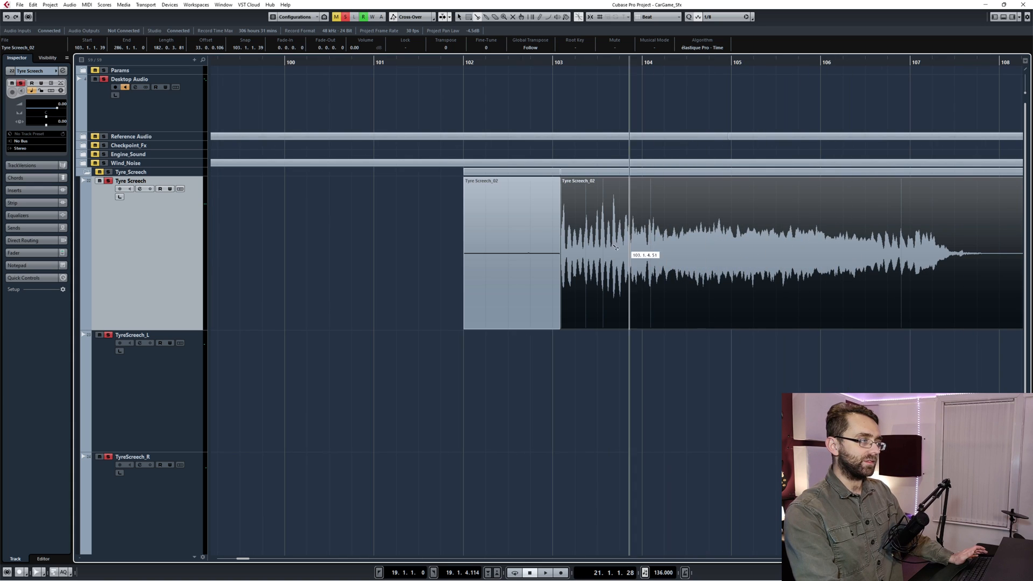
scroll(638, 267, "up", 2)
scroll(676, 254, "up", 2)
scroll(671, 257, "down", 1)
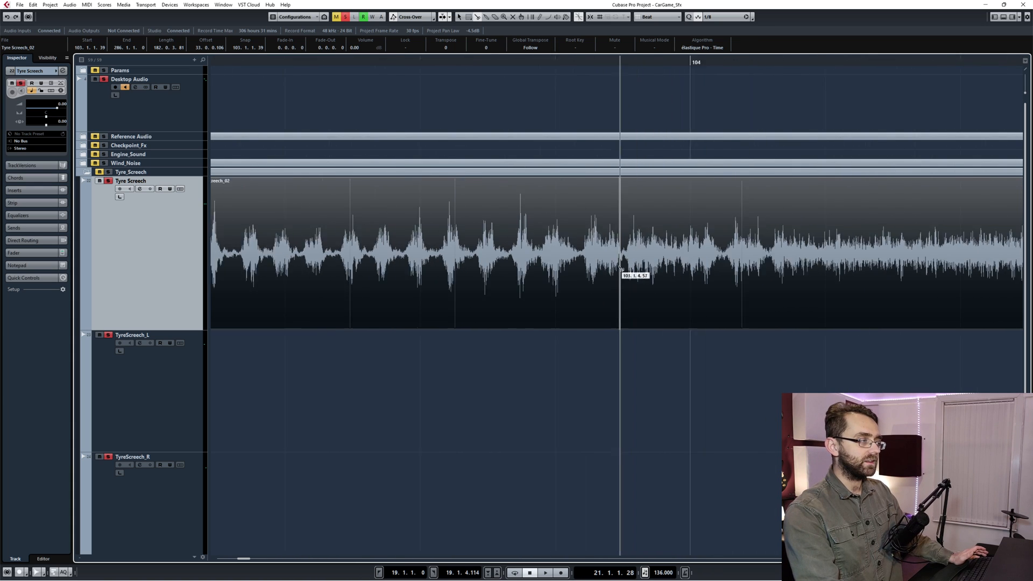
scroll(634, 263, "down", 1)
scroll(613, 270, "down", 1)
left_click(595, 268)
scroll(533, 289, "down", 1)
scroll(525, 299, "down", 1)
left_click(511, 278)
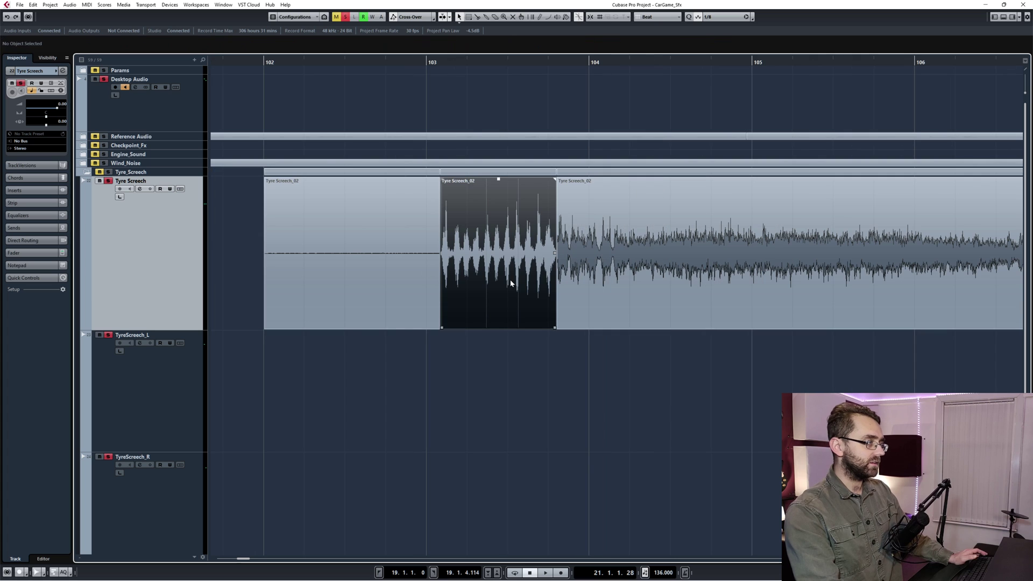
left_click(193, 425)
Drag the short opening piece along TyreScreech_L to about bar 103 beneath Tyre Screech_02.
left_click(362, 412)
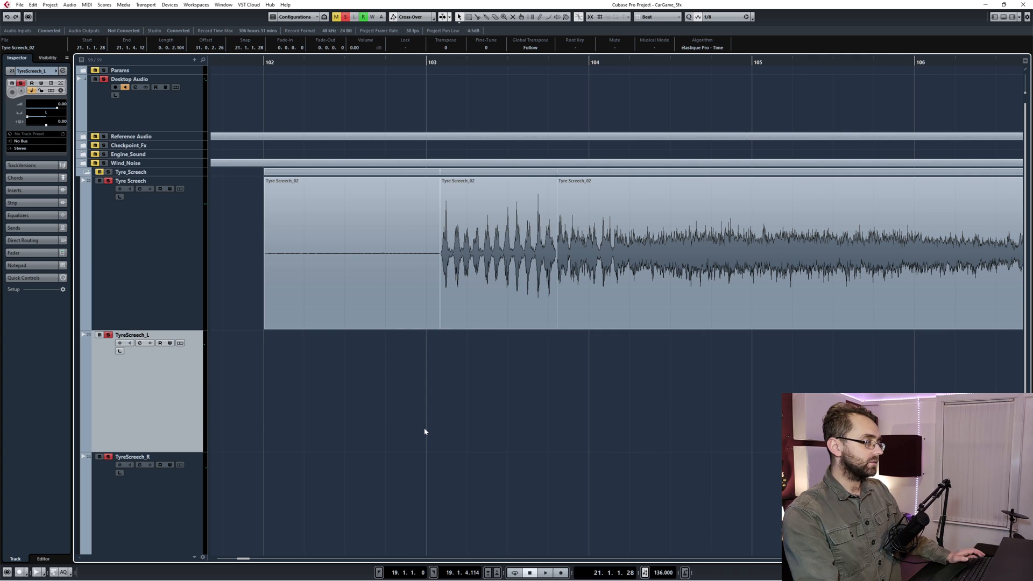
scroll(417, 435, "down", 2)
scroll(431, 426, "down", 2)
scroll(438, 426, "down", 3)
scroll(238, 407, "up", 3)
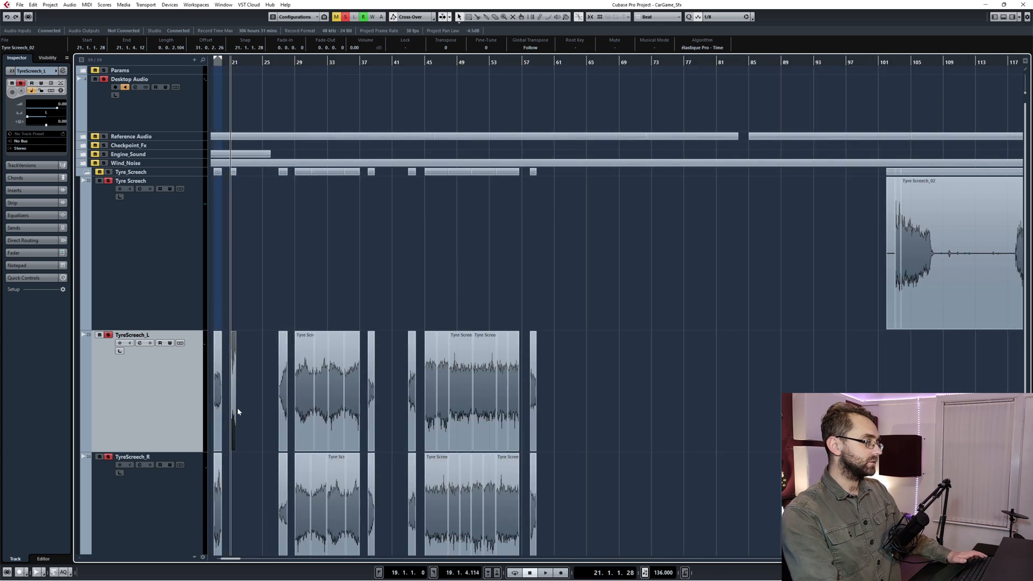
scroll(238, 408, "up", 2)
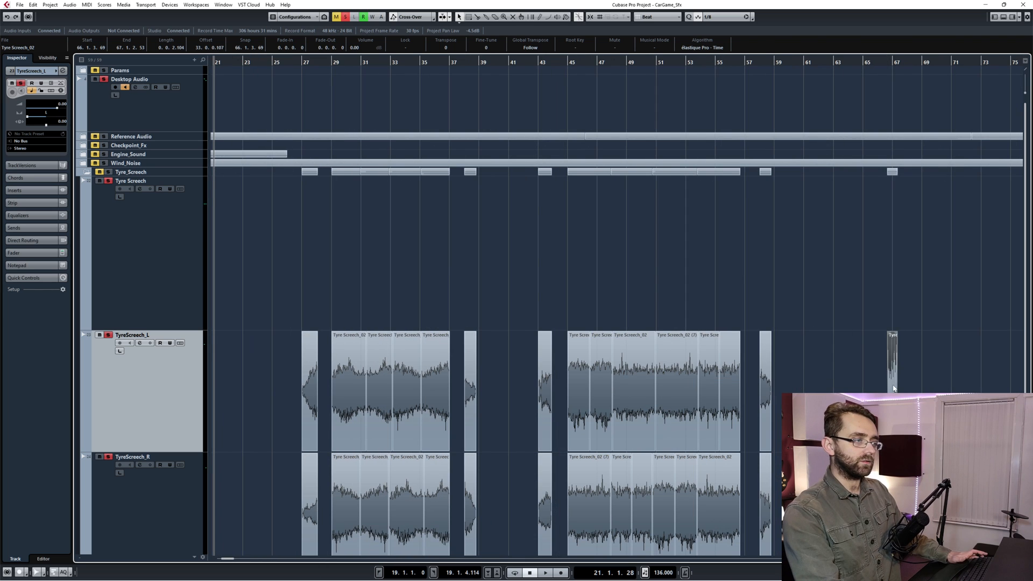
scroll(580, 416, "down", 2)
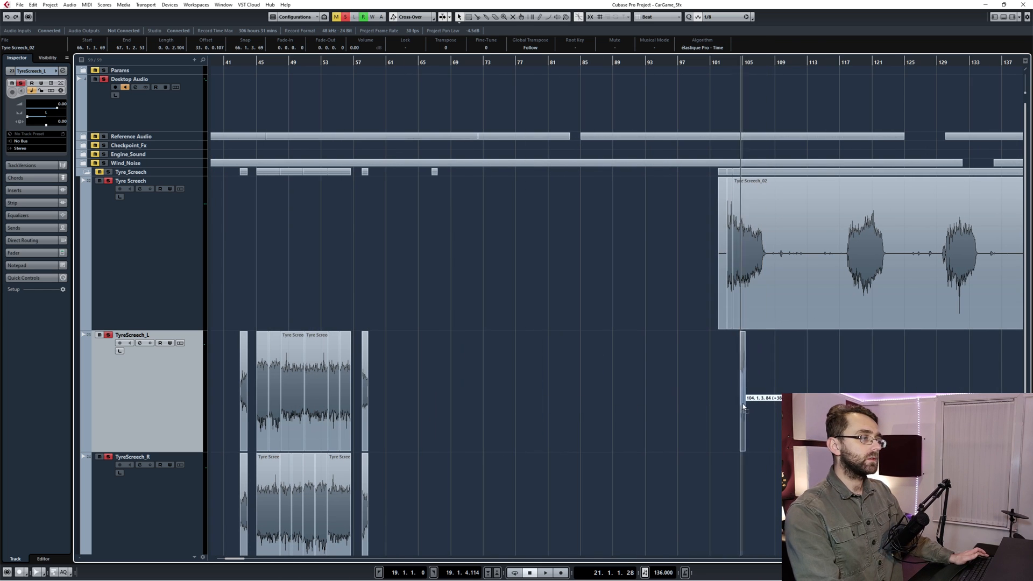
left_click_drag(435, 418, 734, 408)
scroll(751, 399, "up", 6)
scroll(773, 395, "right", 1)
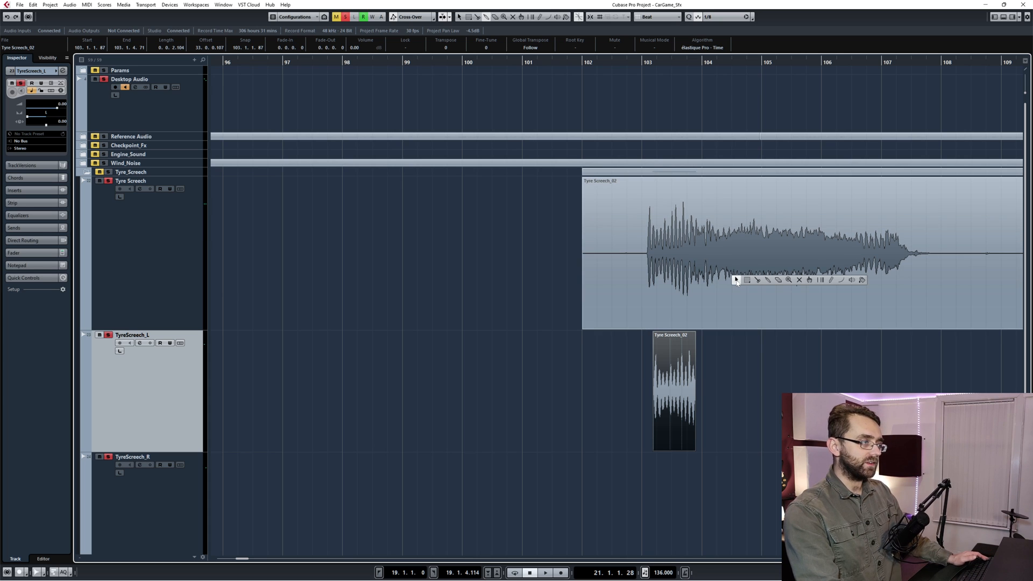
scroll(686, 291, "right", 3)
scroll(643, 304, "right", 4)
Split Tyre Screech_02 at the start and end of its steady part and select that middle section.
left_click(581, 303)
scroll(581, 303, "up", 4)
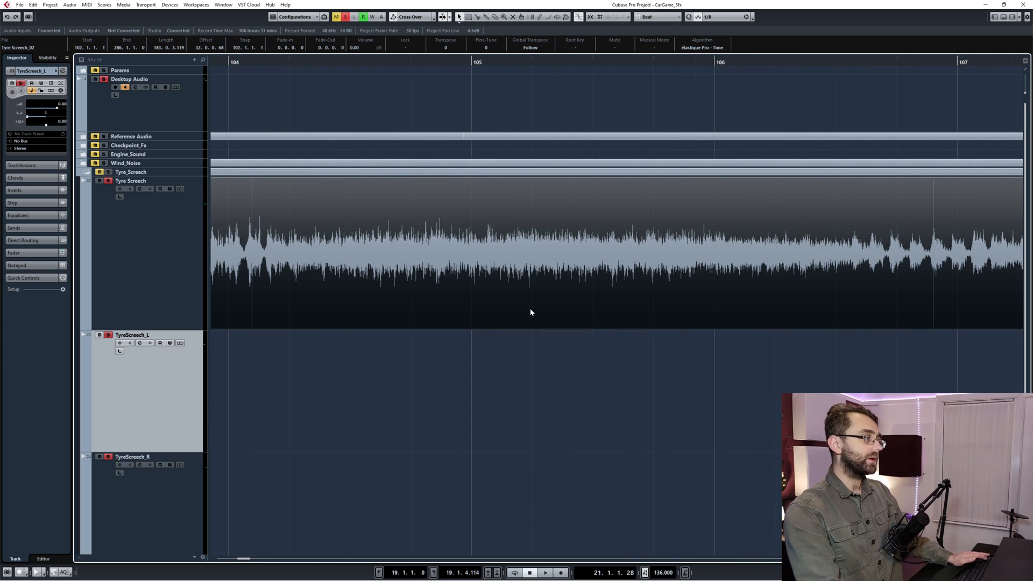
scroll(502, 308, "down", 3)
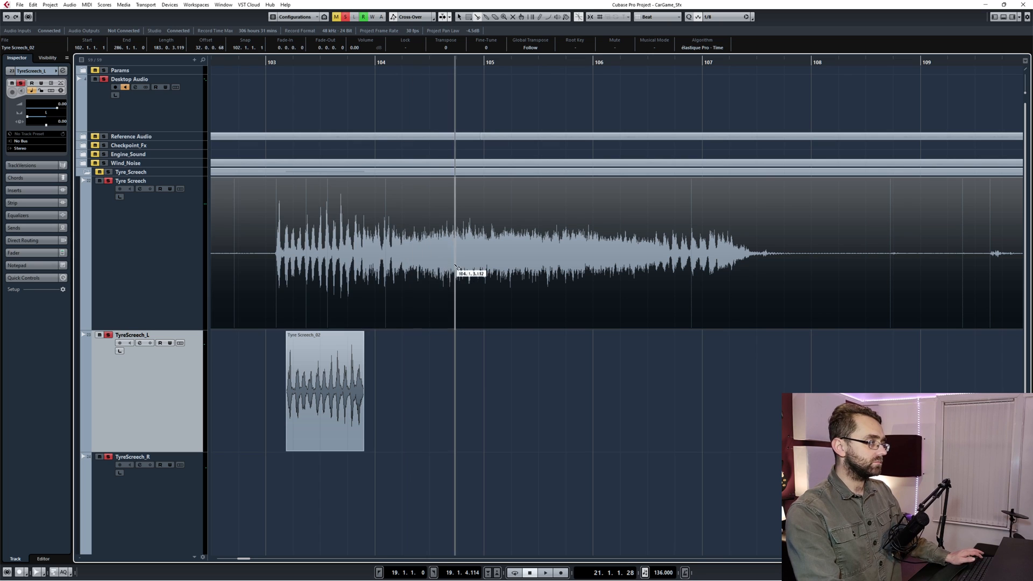
left_click(434, 267)
left_click(587, 273)
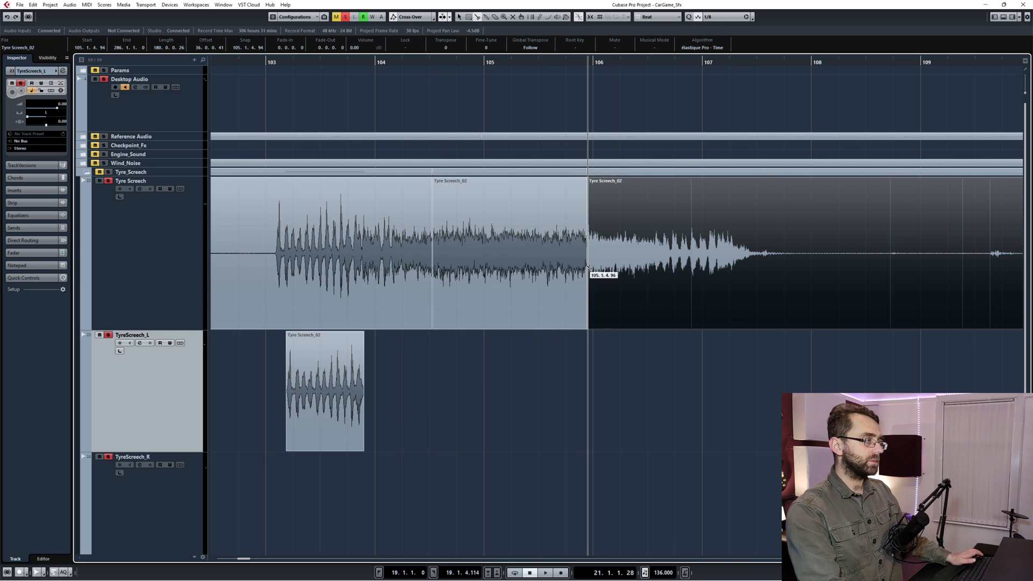
left_click(510, 272)
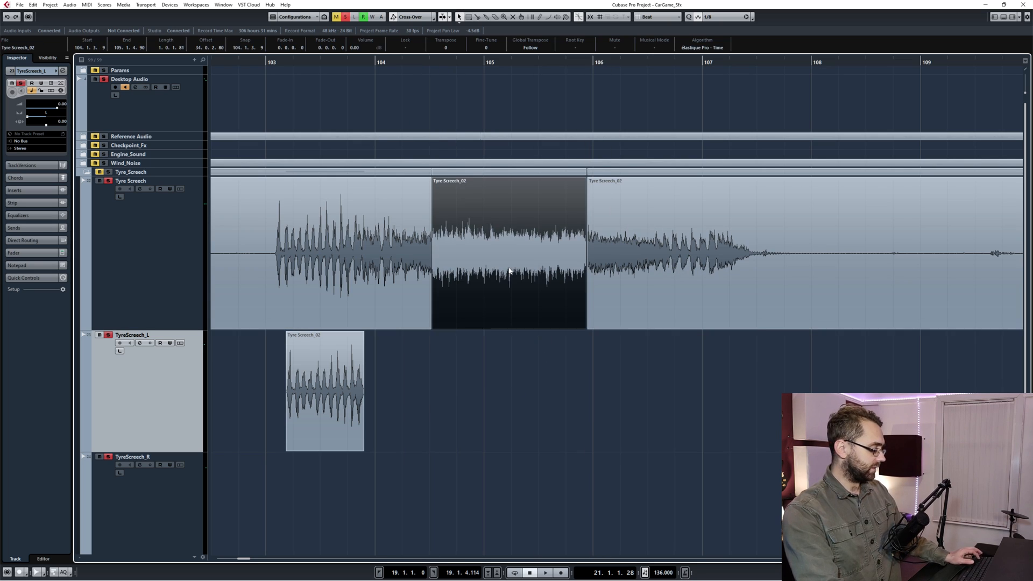
Paste the steady section onto TyreScreech_L after the start piece and nudge it into alignment.
left_click(427, 59)
key("ctrl+v")
key("ctrl+z")
key("alt+v")
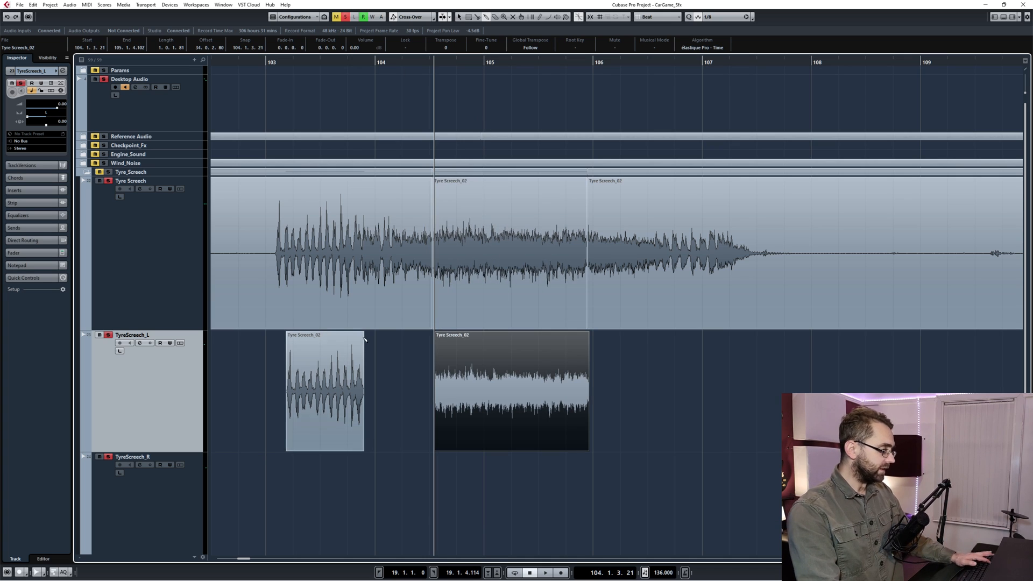
scroll(509, 254, "down", 4, "ctrl")
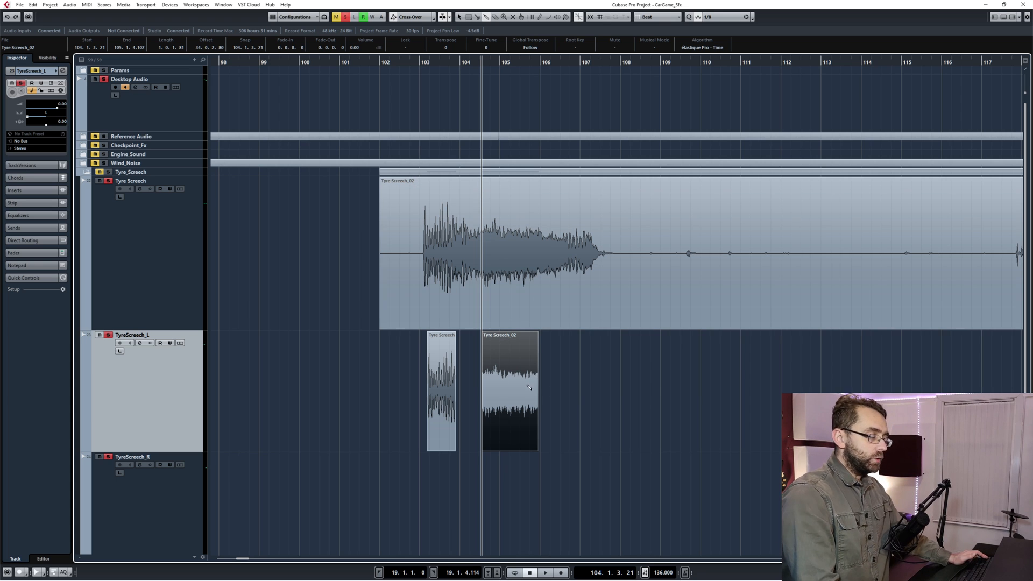
key("1")
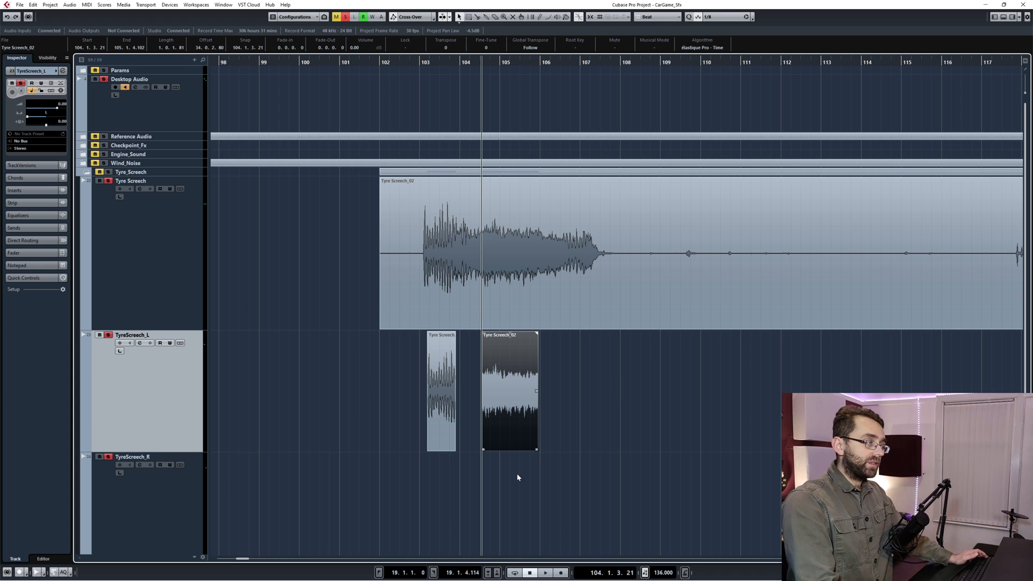
Set locators to the pasted section and start cycle playback of it.
left_click(543, 428)
key("p")
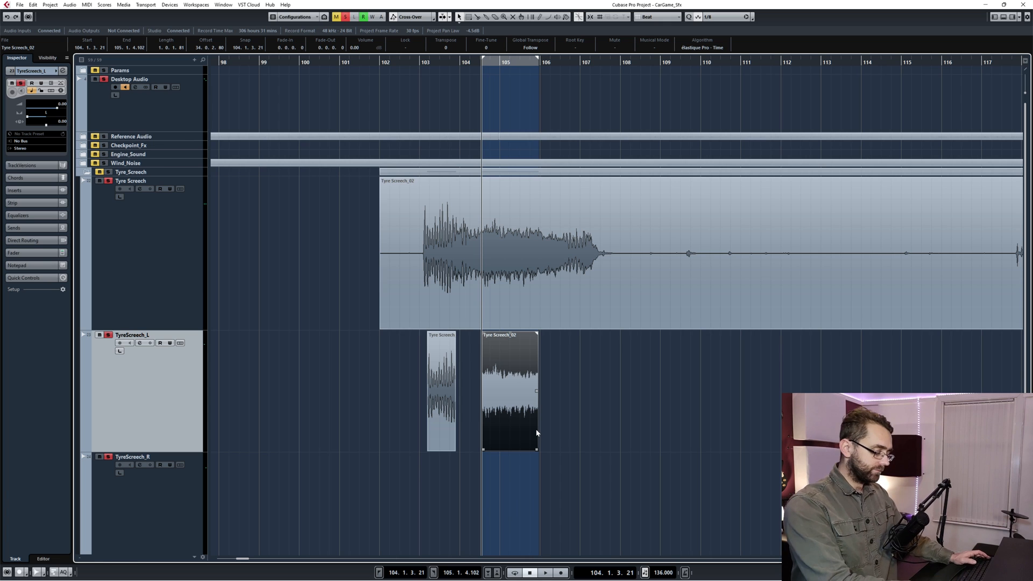
key("space")
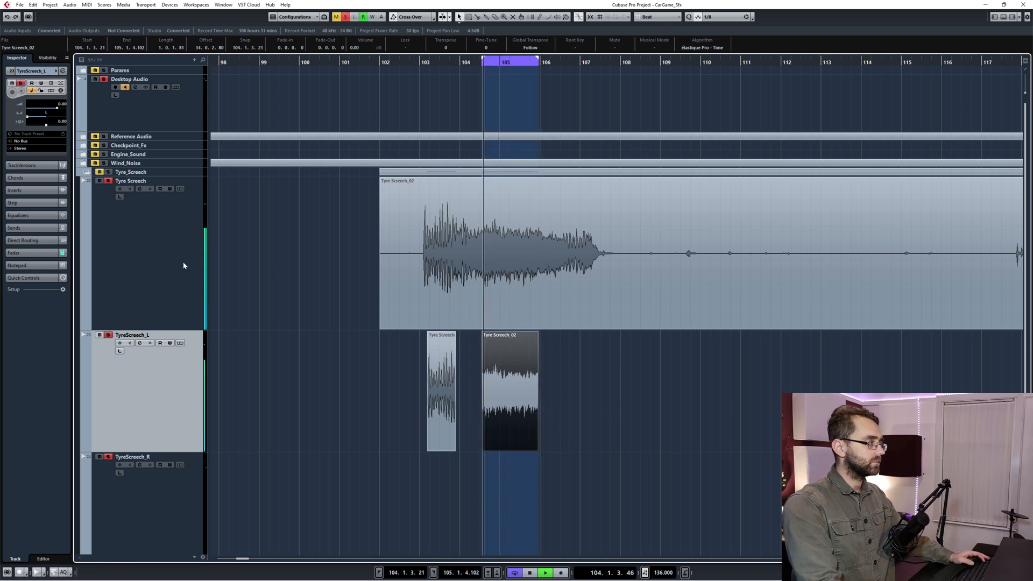
Stop playback, jump back to the left locator and zoom out.
key("space")
key("space")
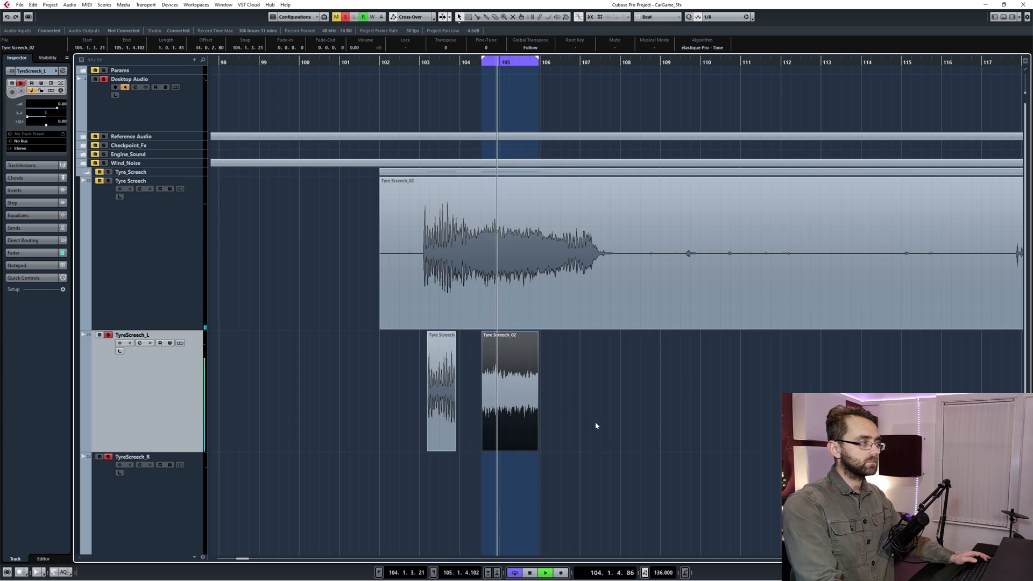
key("space")
key("KP_1")
key("g")
key("g")
key("g")
key("g")
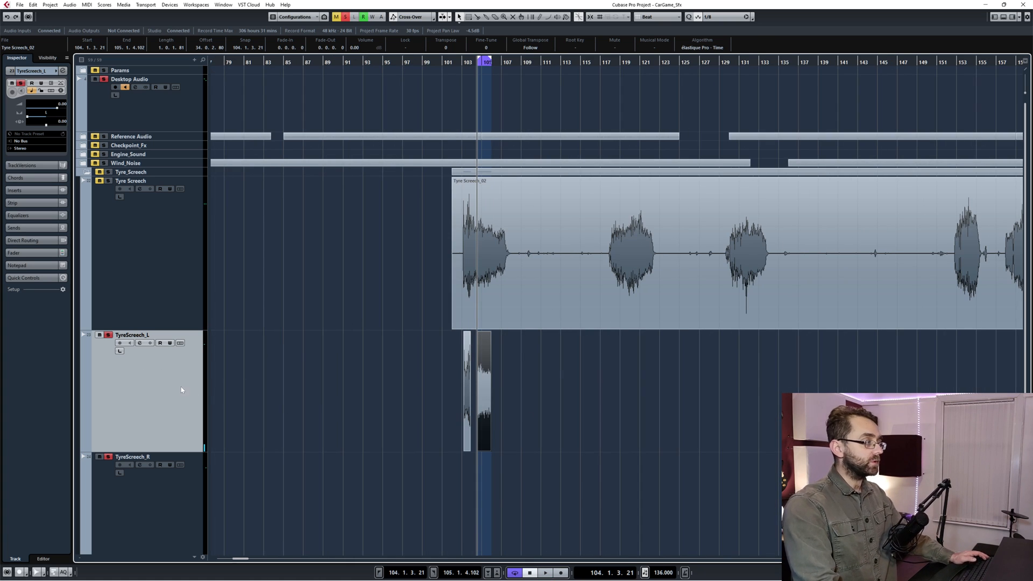
scroll(541, 420, "up", 1)
scroll(484, 400, "up", 2)
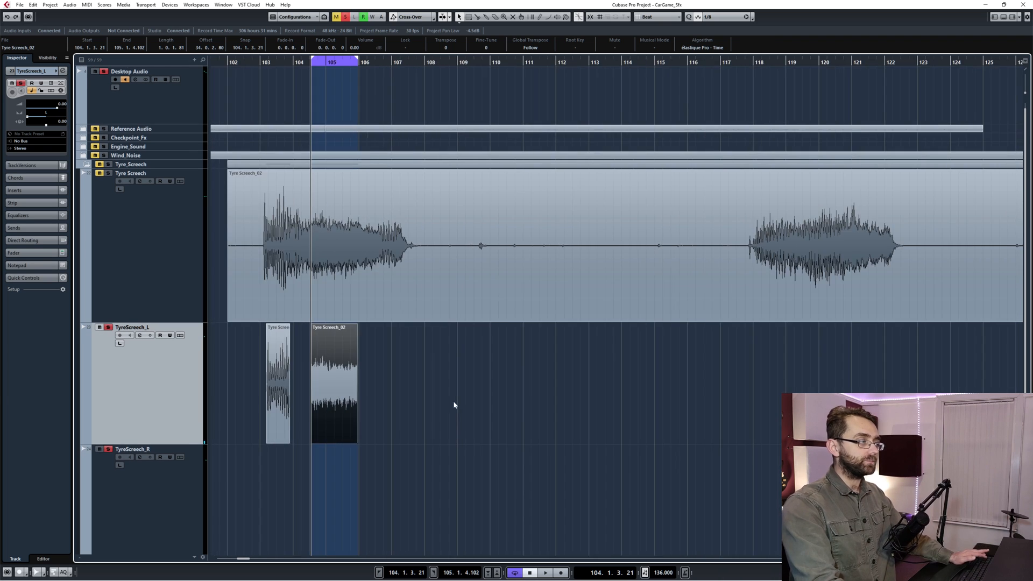
scroll(428, 420, "up", 1)
scroll(364, 444, "up", 1)
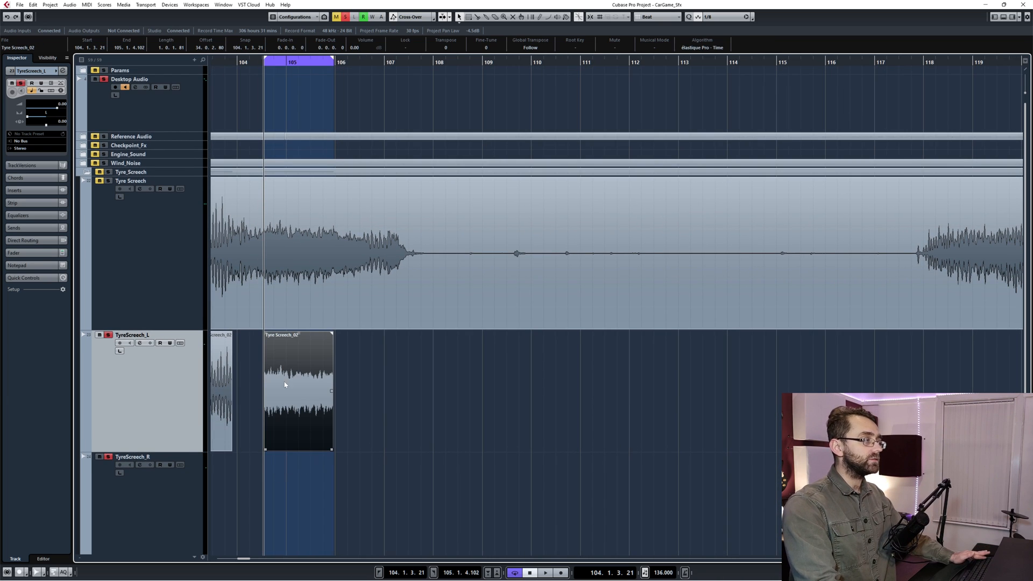
scroll(630, 383, "right", 1)
scroll(695, 393, "down", 2)
scroll(726, 323, "down", 1)
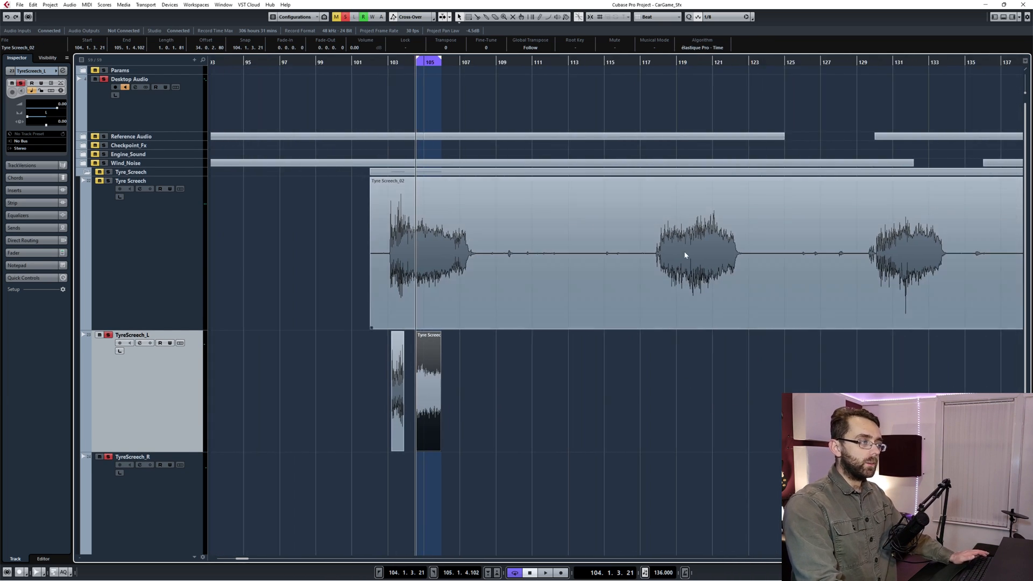
scroll(808, 271, "right", 2)
scroll(767, 278, "up", 2)
scroll(727, 287, "down", 1)
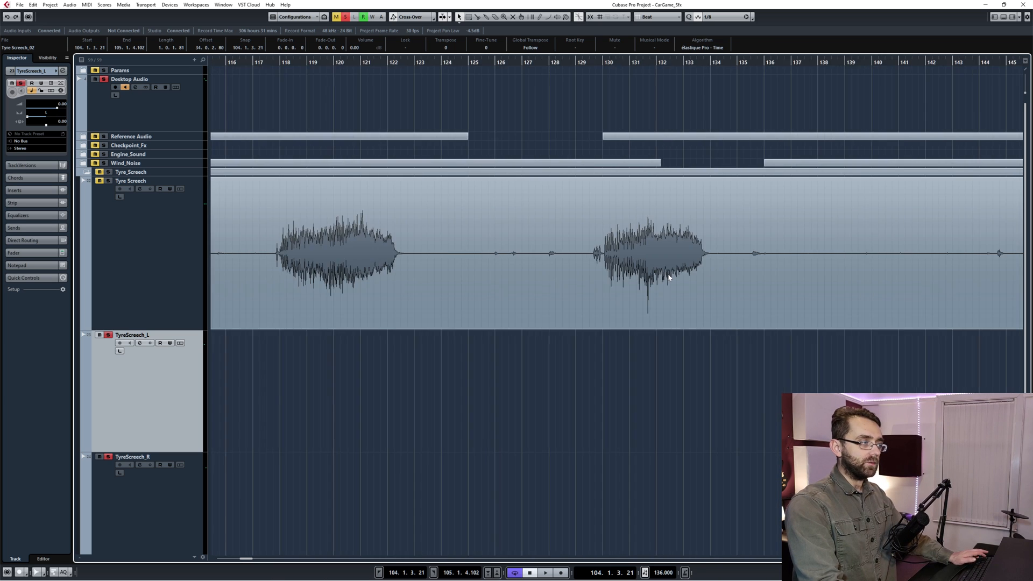
scroll(694, 294, "down", 2)
scroll(710, 298, "up", 1)
scroll(727, 298, "up", 1)
scroll(807, 292, "right", 2)
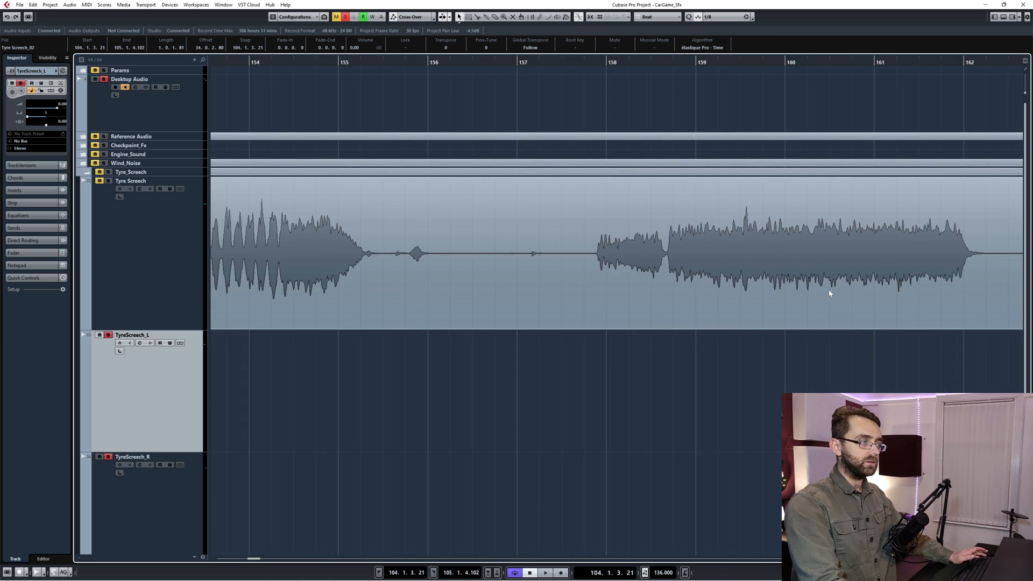
scroll(727, 299, "up", 1)
scroll(686, 290, "up", 2)
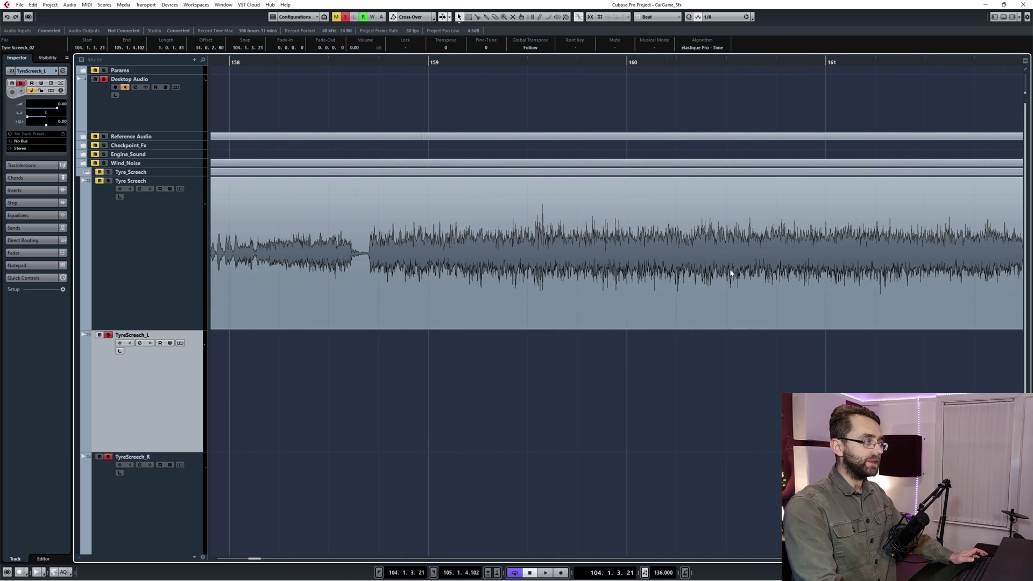
Listen to the long Tyre Screech event from bar 159 and select it.
left_click(433, 61)
left_click(167, 255)
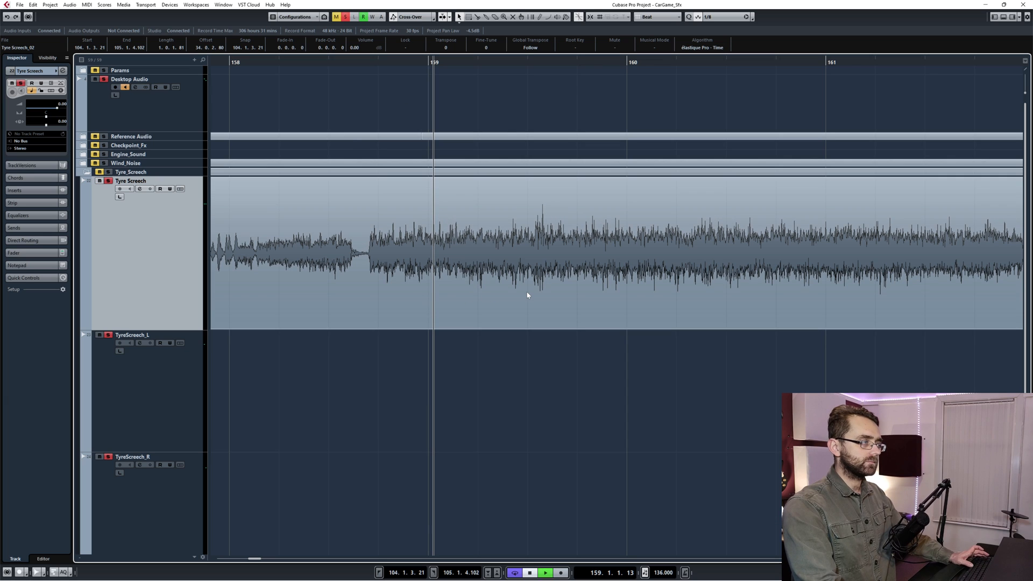
key("space")
left_click(583, 291)
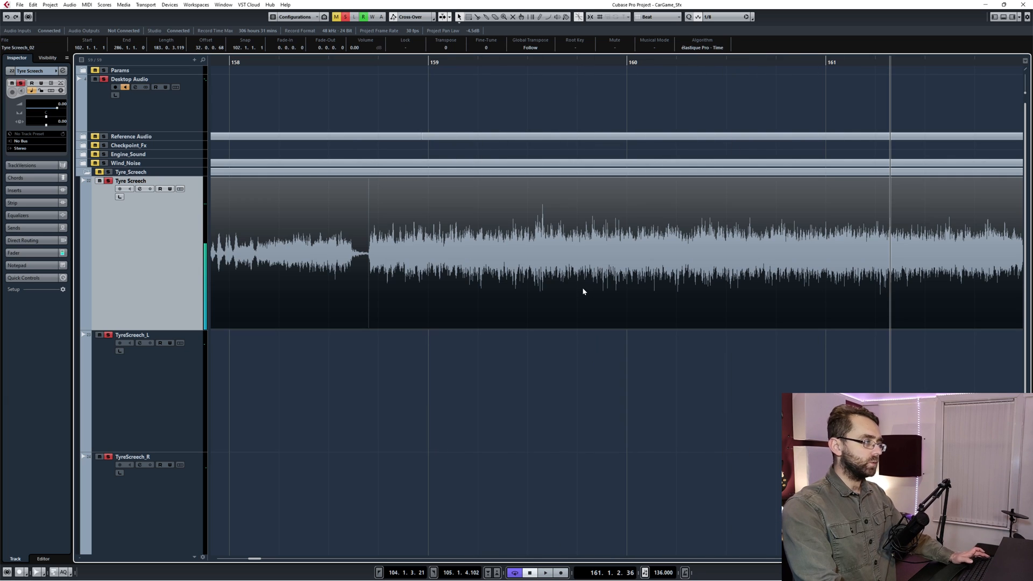
Split the screech at bars 159 and 161 with the Split tool and select the steady middle part.
key("3")
left_click(441, 278)
scroll(493, 279, "right", 2)
scroll(493, 279, "right", 1)
left_click(696, 275)
left_click(442, 295)
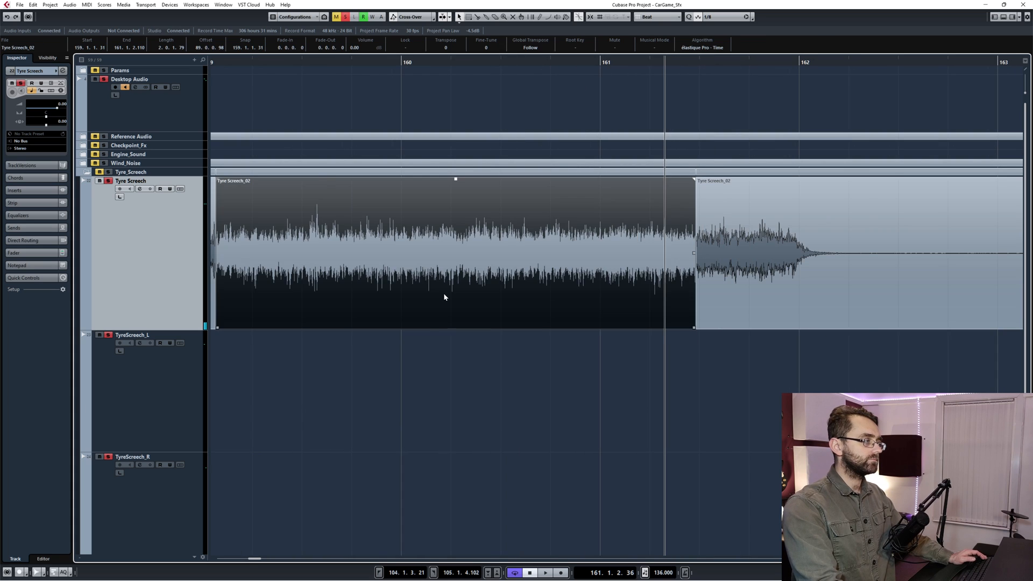
Copy the steady screech section and move the view back to the loop range near bar 105.
key("g")
key("g")
key("ctrl+a")
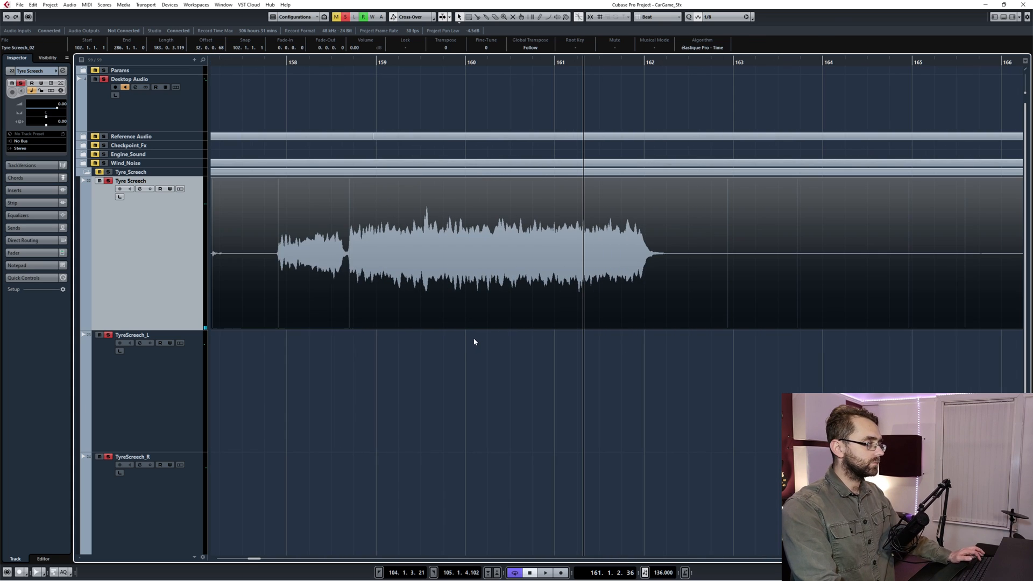
key("g")
key("g")
scroll(428, 374, "left", 5)
key("h")
key("h")
key("h")
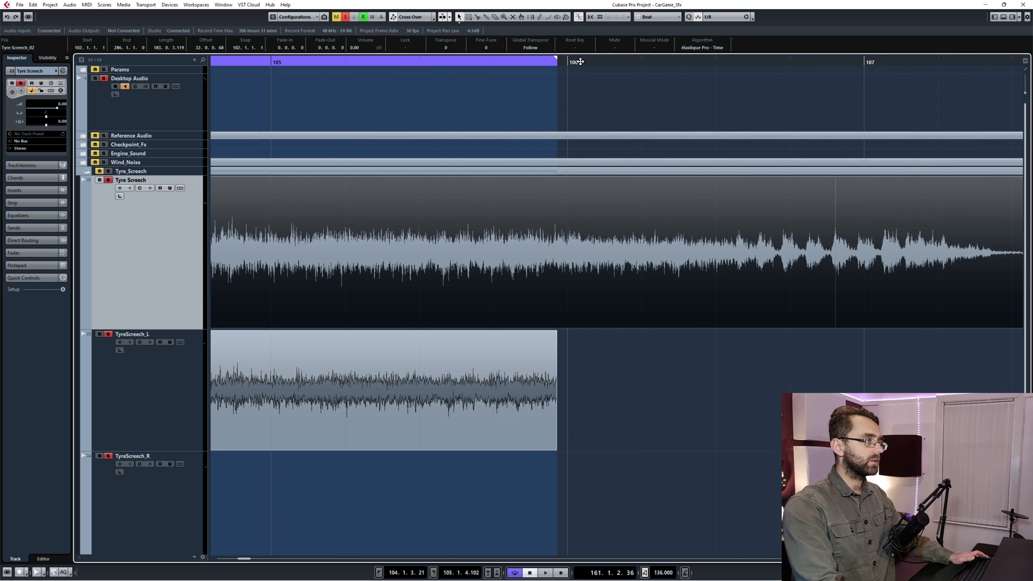
Paste the steady section onto TyreScreech_L at bar 106 and move it to about bar 110.
left_click(582, 61)
left_click(148, 433)
key("ctrl+v")
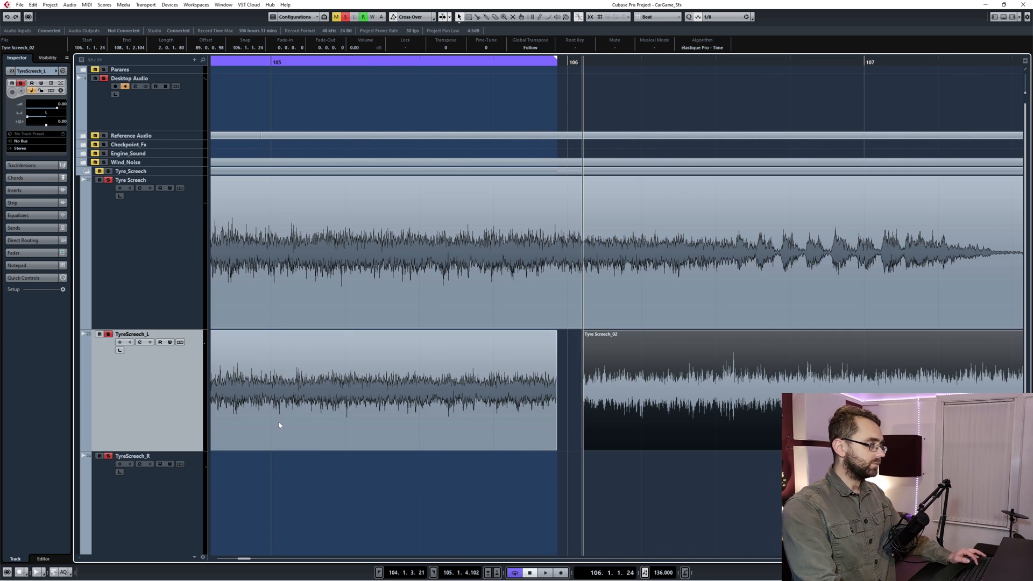
key("g")
key("g")
key("g")
left_click_drag(575, 415, 687, 397)
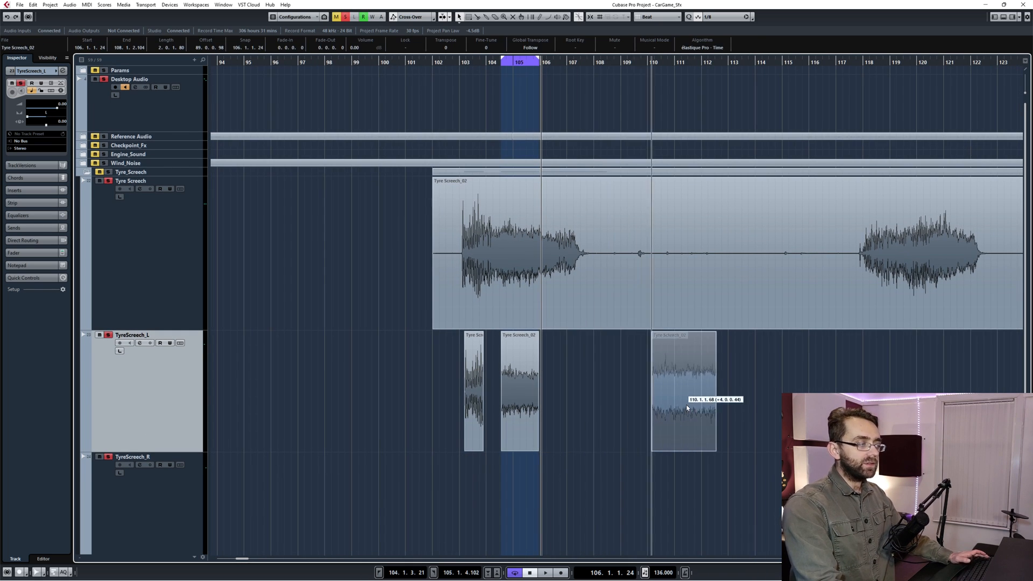
Duplicate the bar-105 loop clip directly after itself with Ctrl+D.
key("h")
key("h")
key("h")
left_click(544, 429)
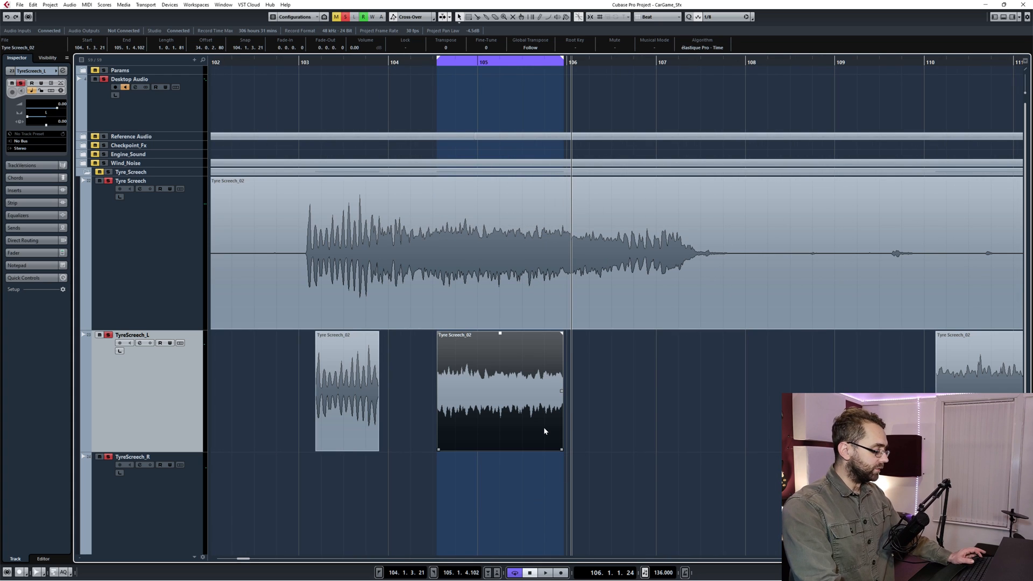
key("ctrl+d")
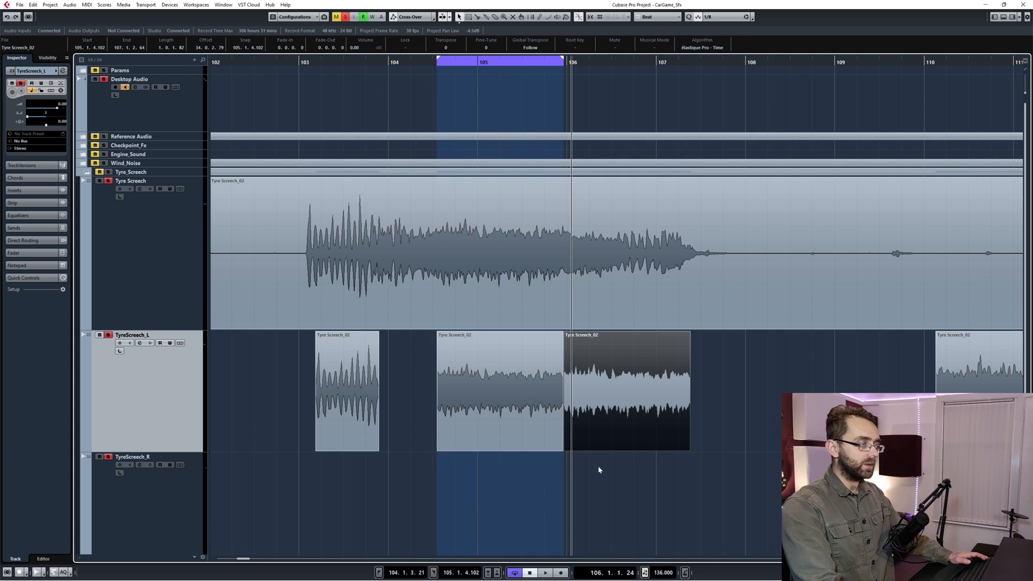
mouse_move(627, 388)
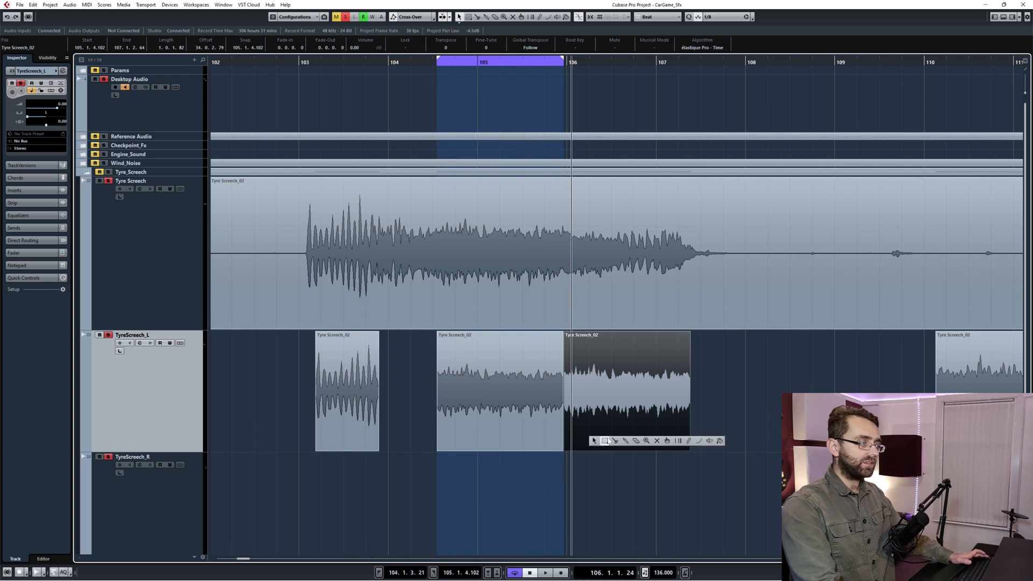
key("ctrl+shift+a")
Reverse the duplicated loop clip via Audio > Process > Reverse, keeping it as a new version.
left_click(608, 420)
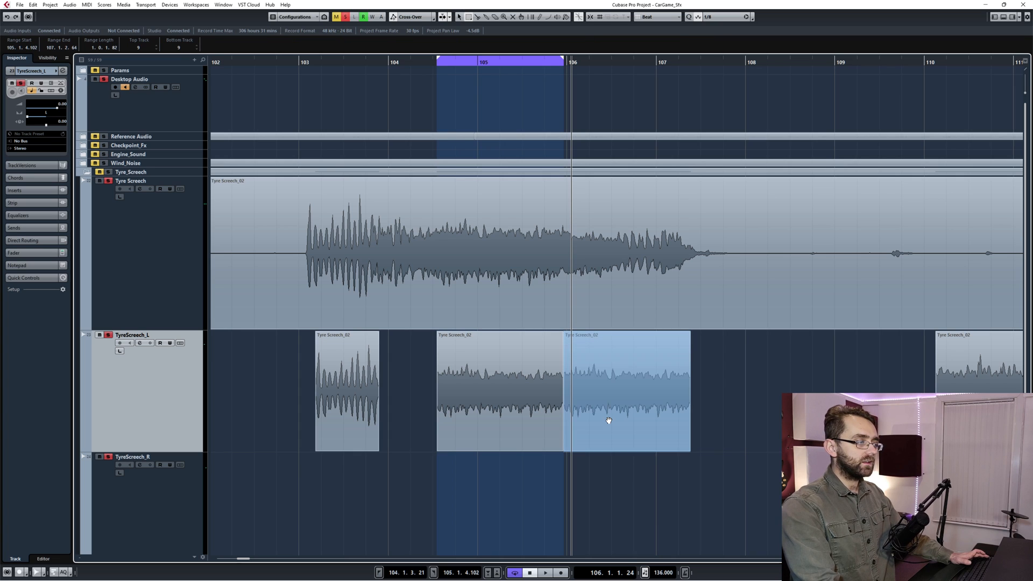
key("ctrl+shift+a")
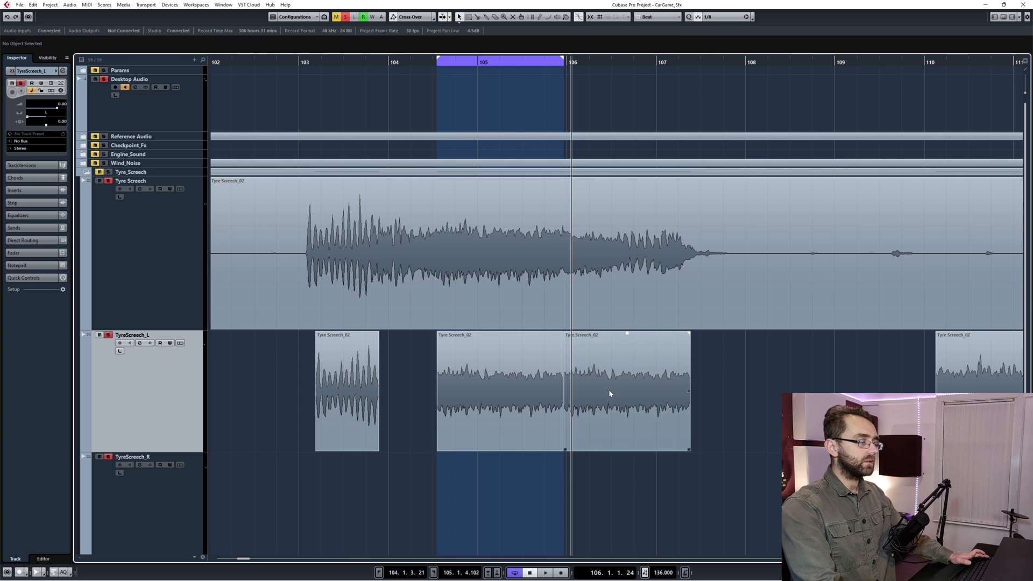
left_click(619, 396)
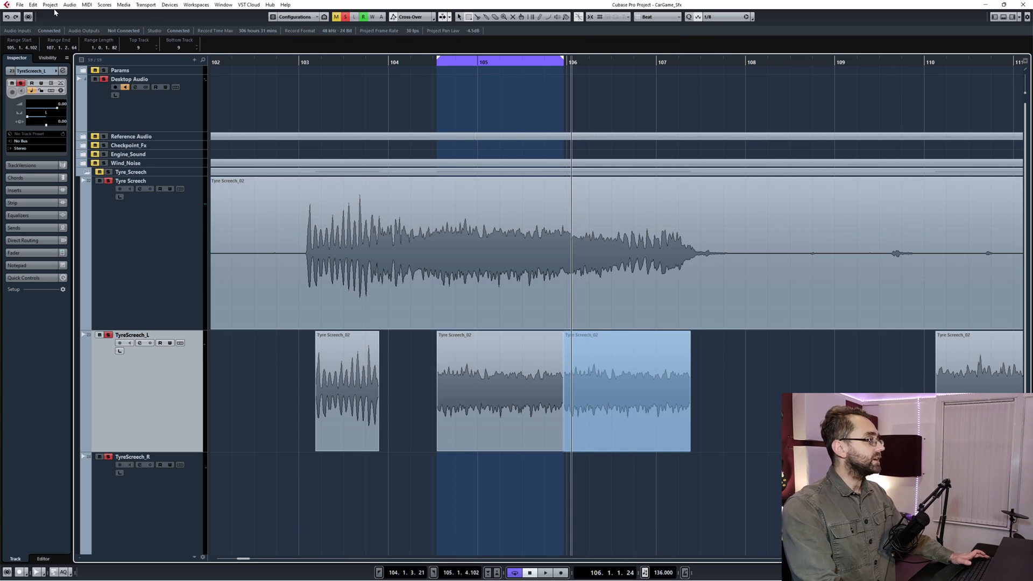
left_click(70, 4)
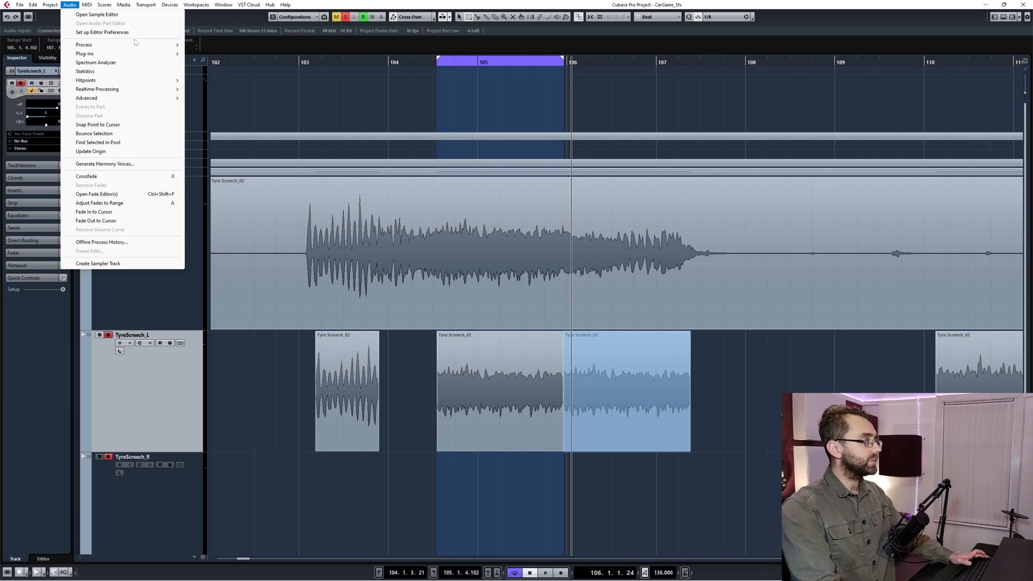
mouse_move(84, 45)
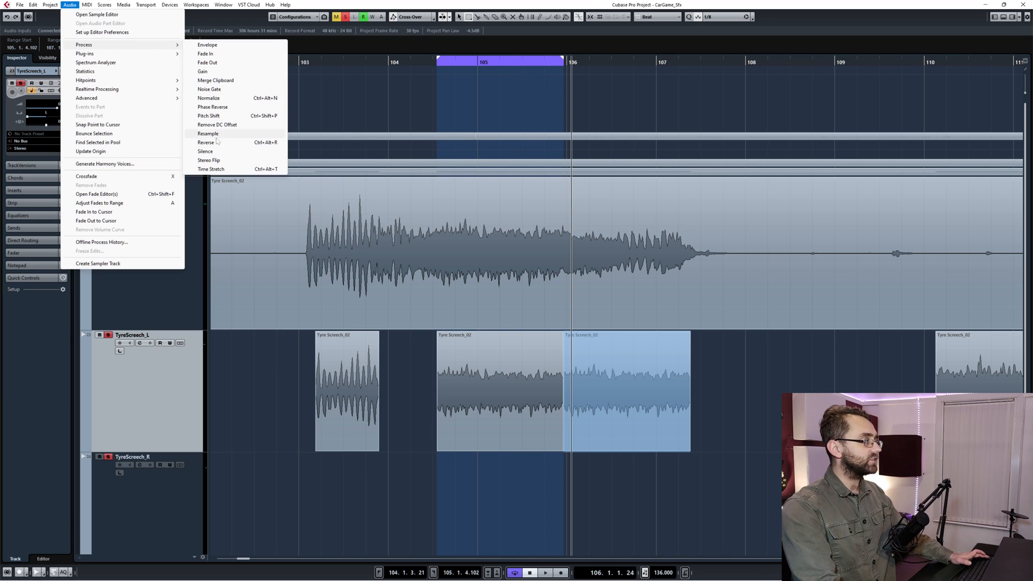
left_click(215, 144)
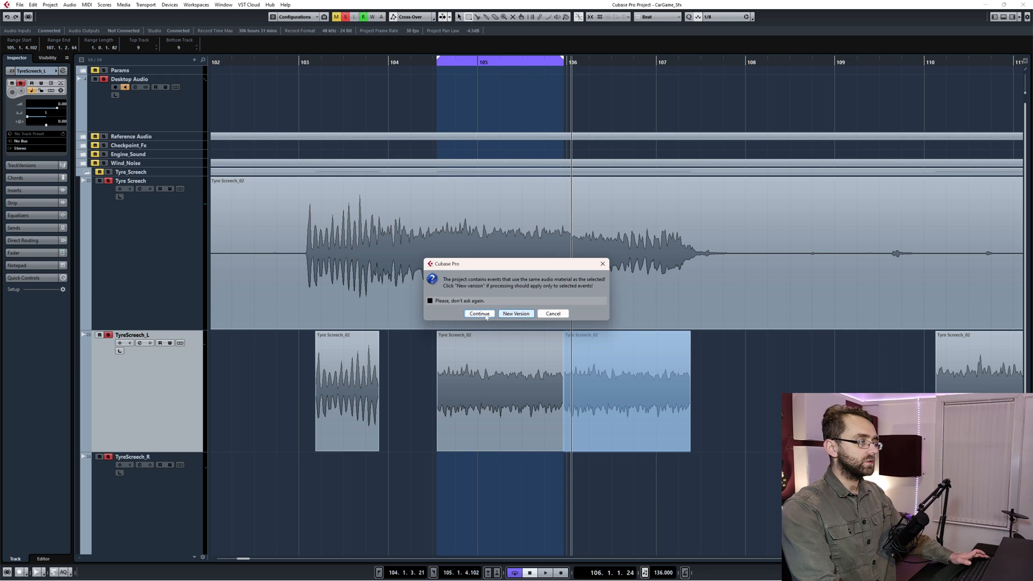
left_click(517, 314)
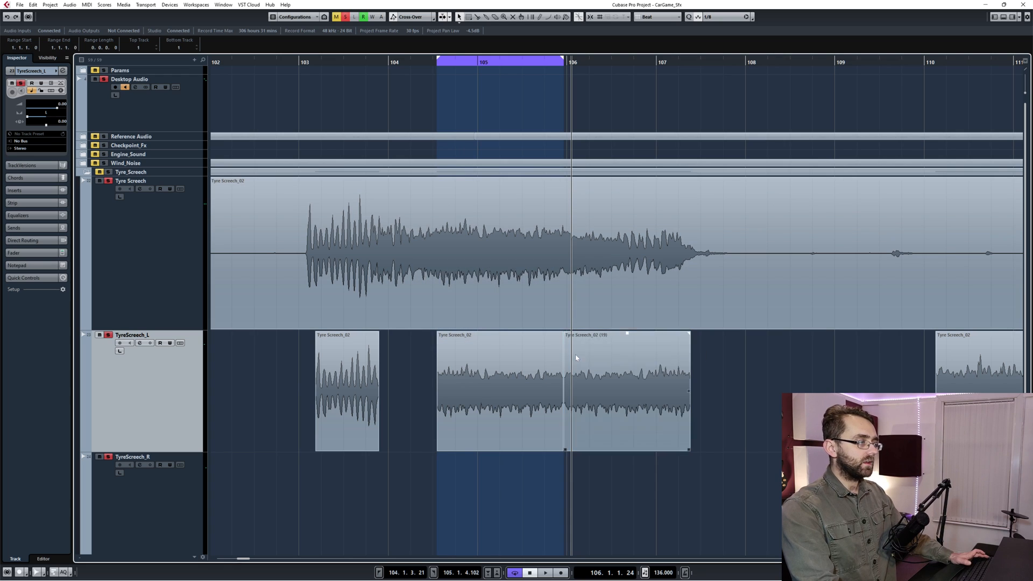
Select the original and reversed loop clips together and set locators around both.
left_click(473, 431)
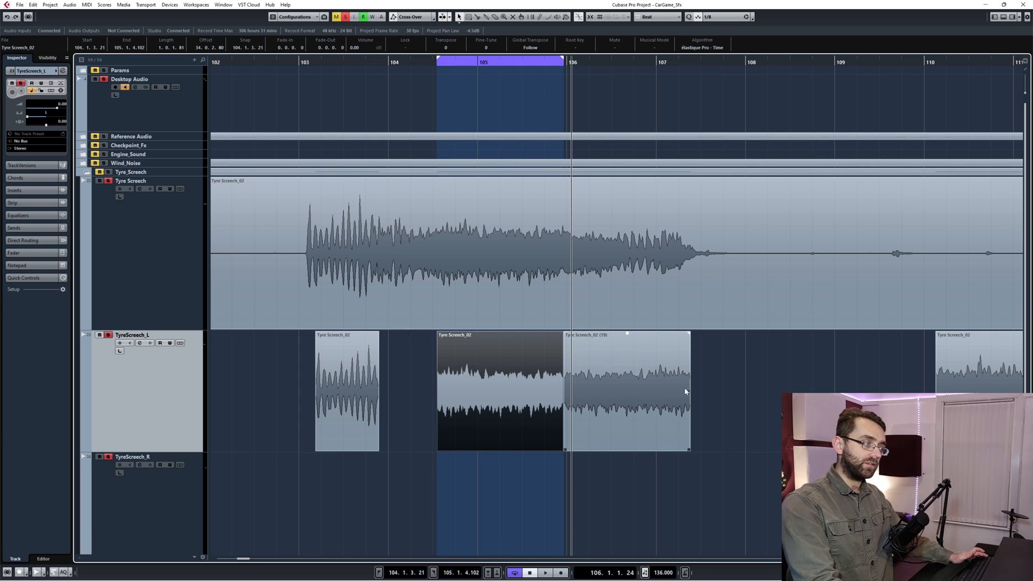
left_click_drag(726, 406, 450, 406)
key("p")
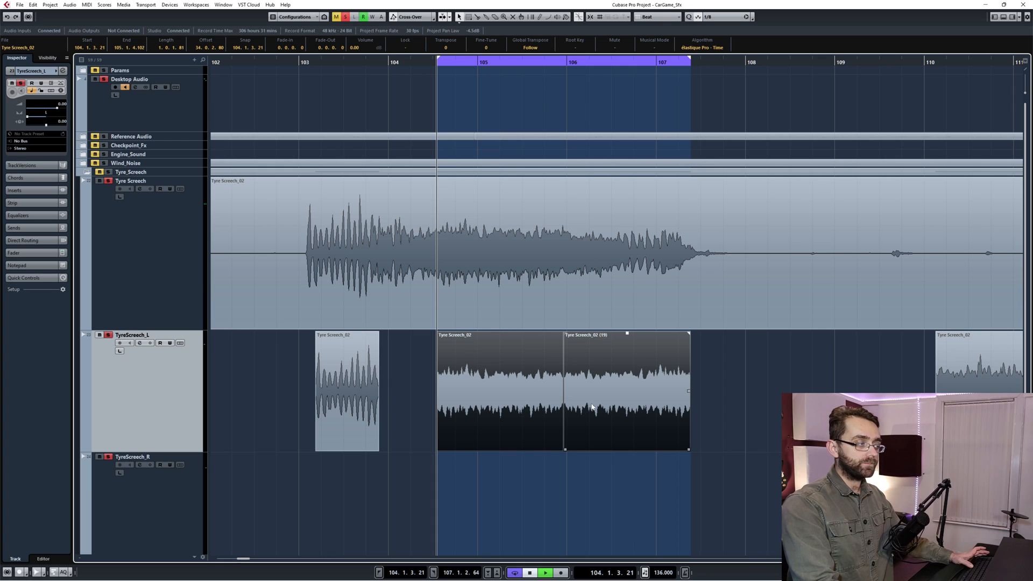
Unsolo the Tyre Screech track, reveal its Inspector fader, and audition the looped clips.
left_click(108, 181)
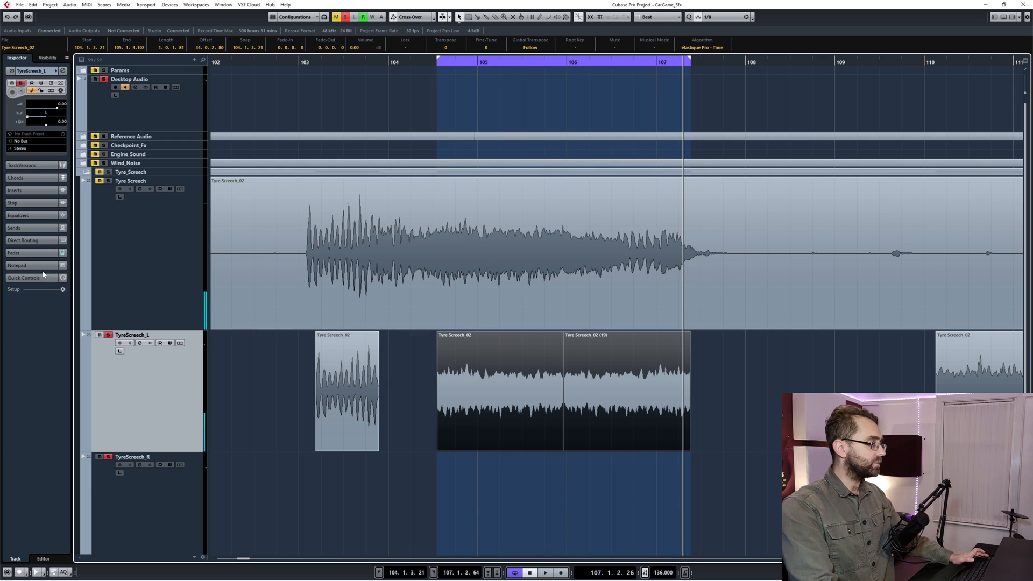
left_click(34, 252)
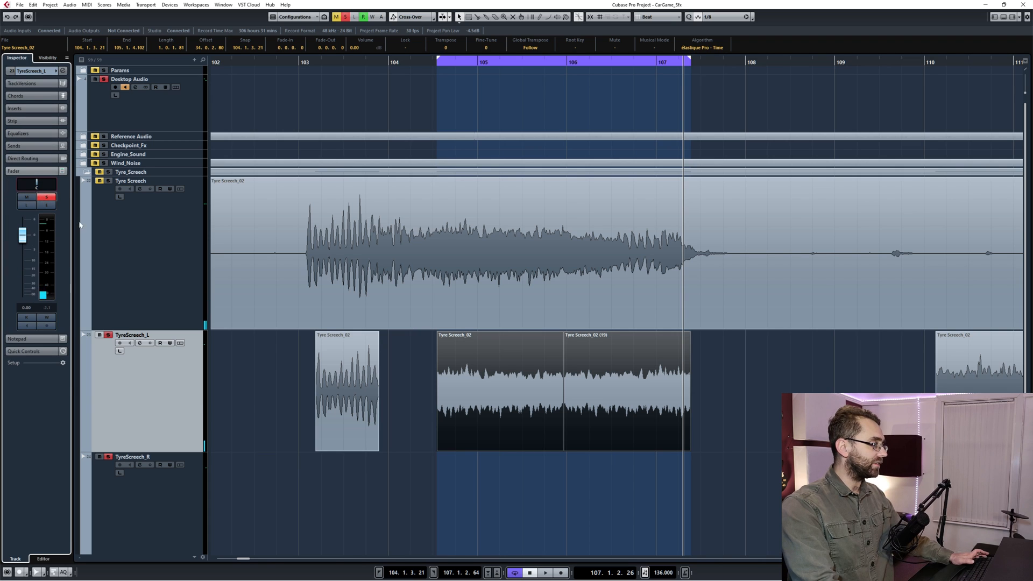
key("space")
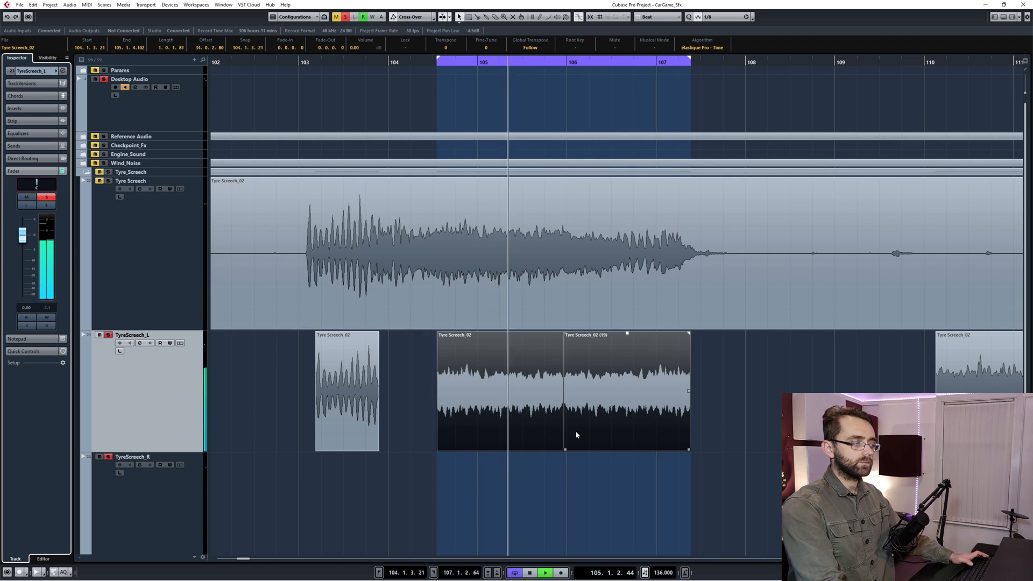
key("space")
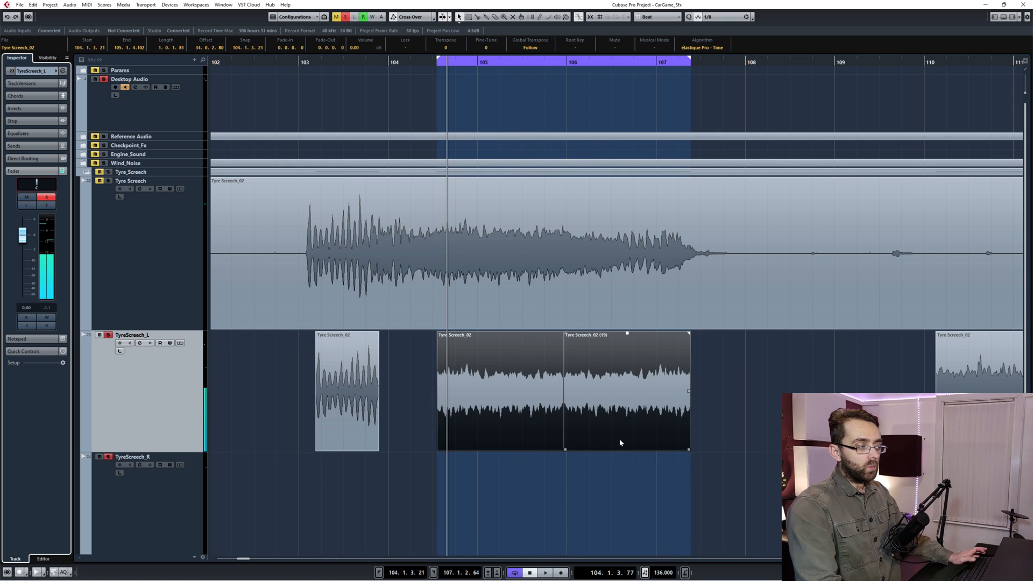
Slide the steady screech clip against the reversed clip with a slight overlap and crossfade the join.
key("g")
mouse_move(642, 383)
left_mouse_down()
mouse_move(598, 399)
mouse_move(519, 400)
left_mouse_up()
key("h")
key("h")
key("h")
key("h")
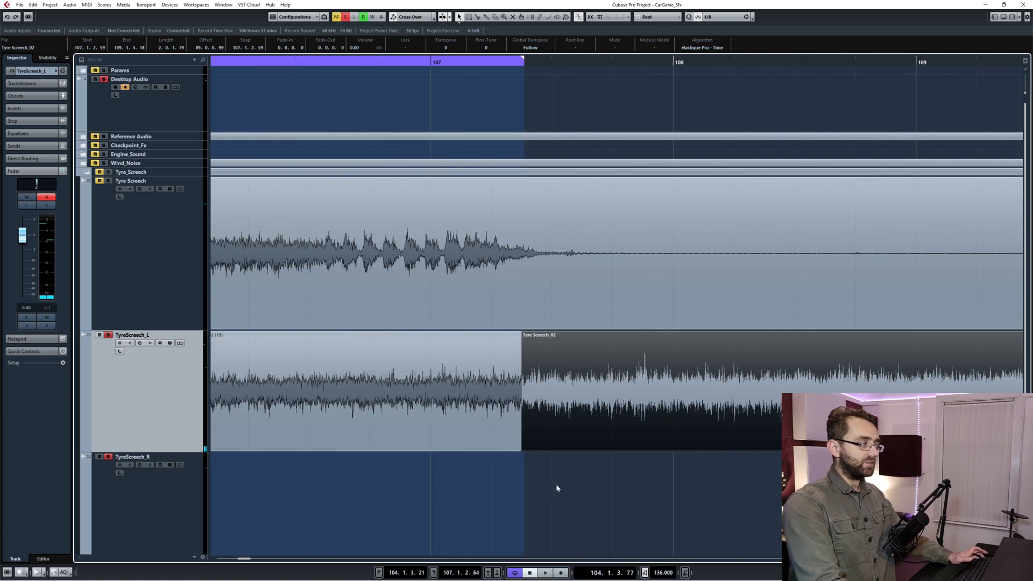
key("h")
left_click_drag(579, 426, 567, 423)
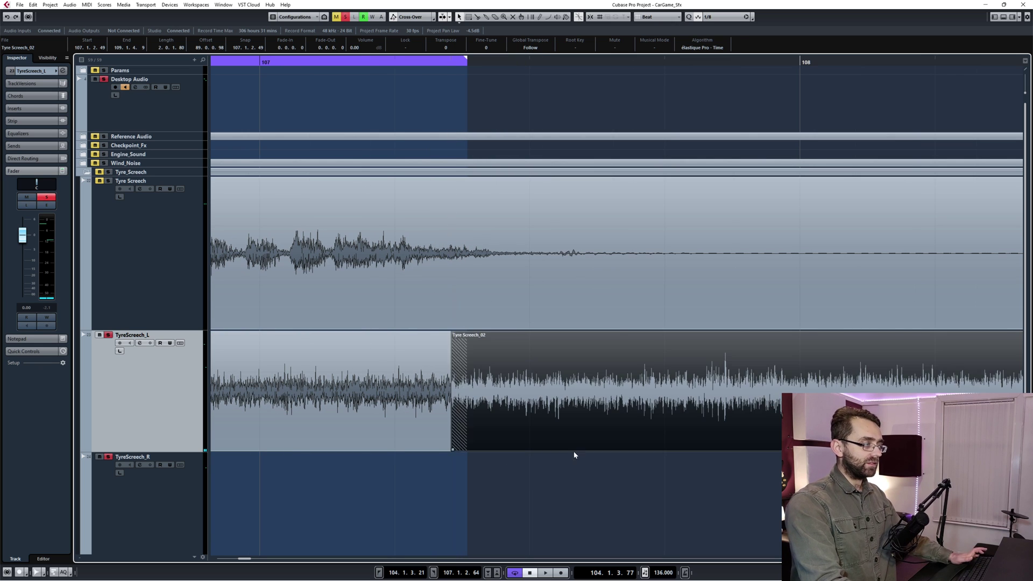
key("x")
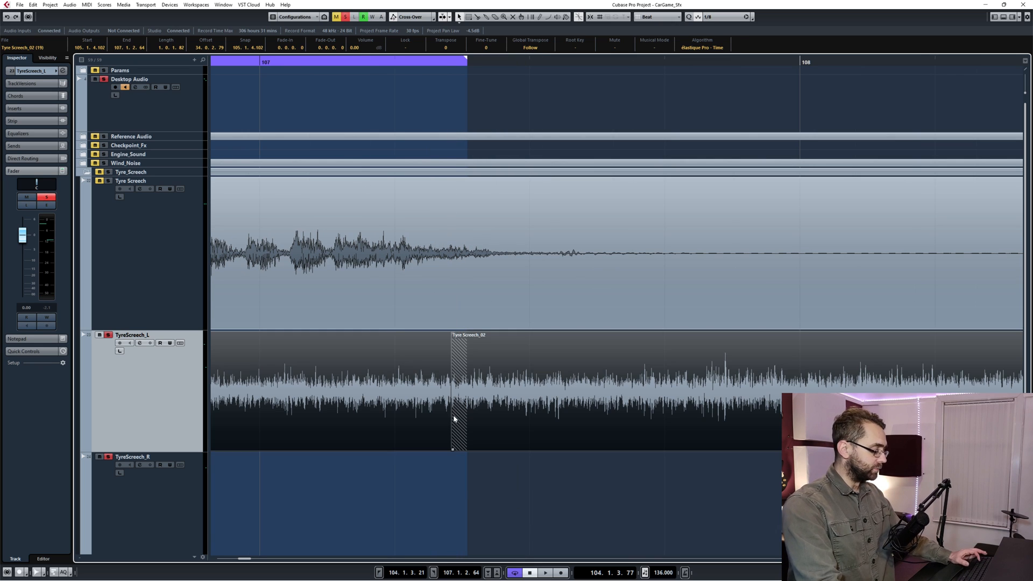
key("g")
key("g")
key("g")
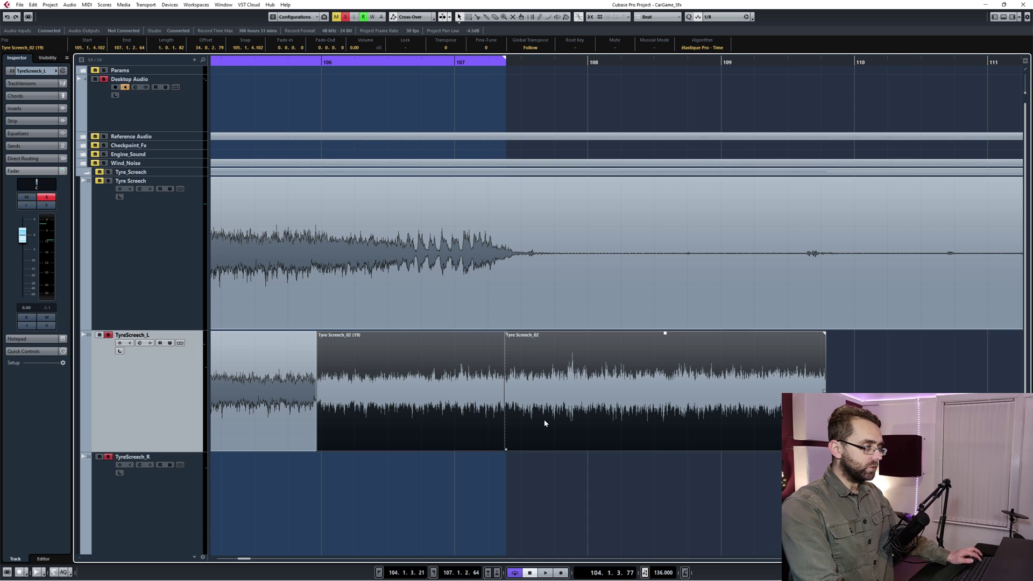
Pull the steady clip back toward bar 110 and duplicate the loop event directly after itself.
mouse_move(544, 422)
left_mouse_down()
mouse_move(511, 413)
mouse_move(502, 421)
left_mouse_up()
key("g")
key("ctrl+z")
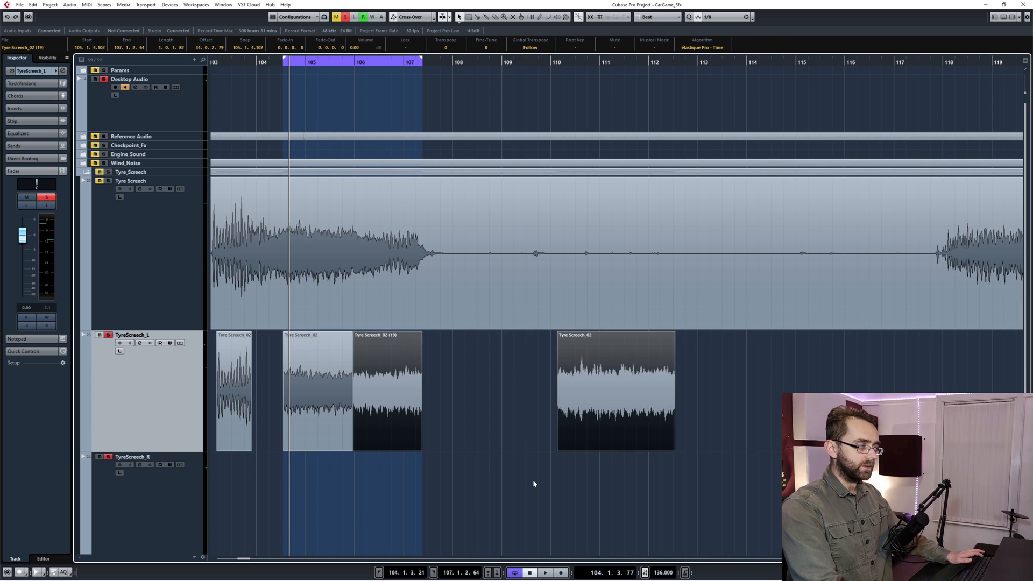
key("ctrl+d")
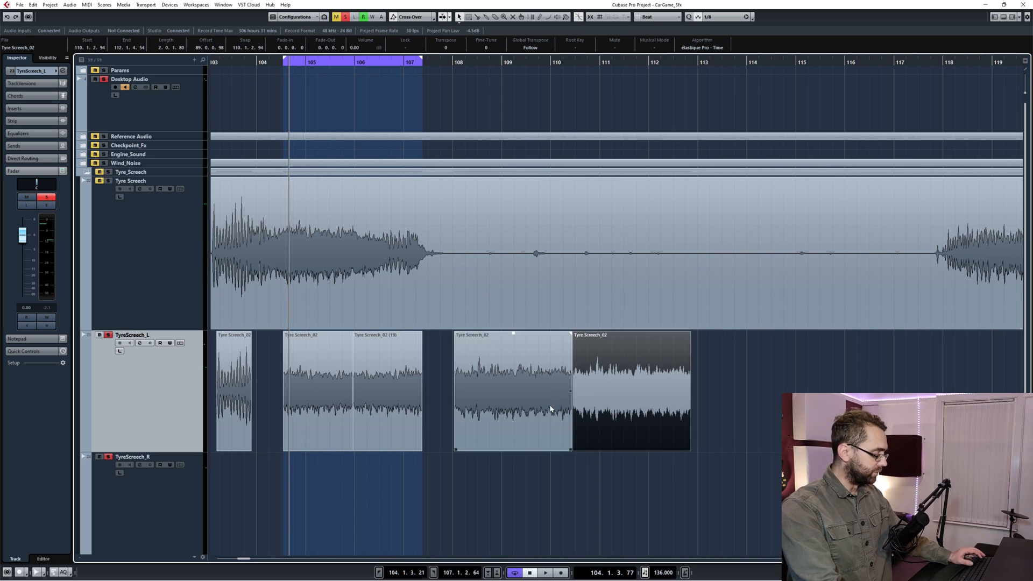
Range-select the whole duplicated loop event with the Range Selection tool.
left_click(638, 492)
right_click(639, 484)
left_click(637, 482)
double_click(648, 396)
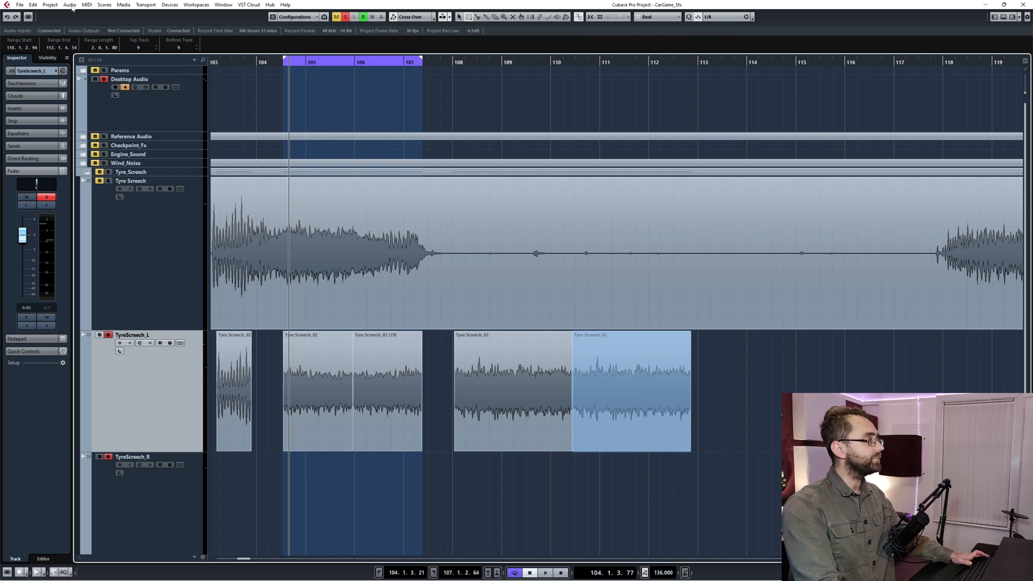
Reverse the copy via Audio > Process as a new version, then return to object selection on the left loop event.
left_click(50, 4)
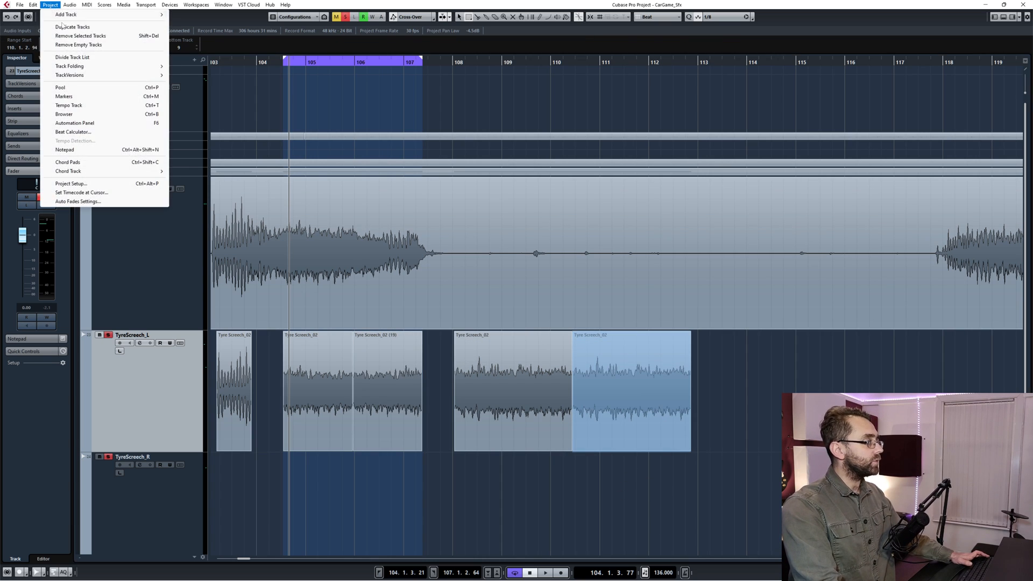
mouse_move(84, 44)
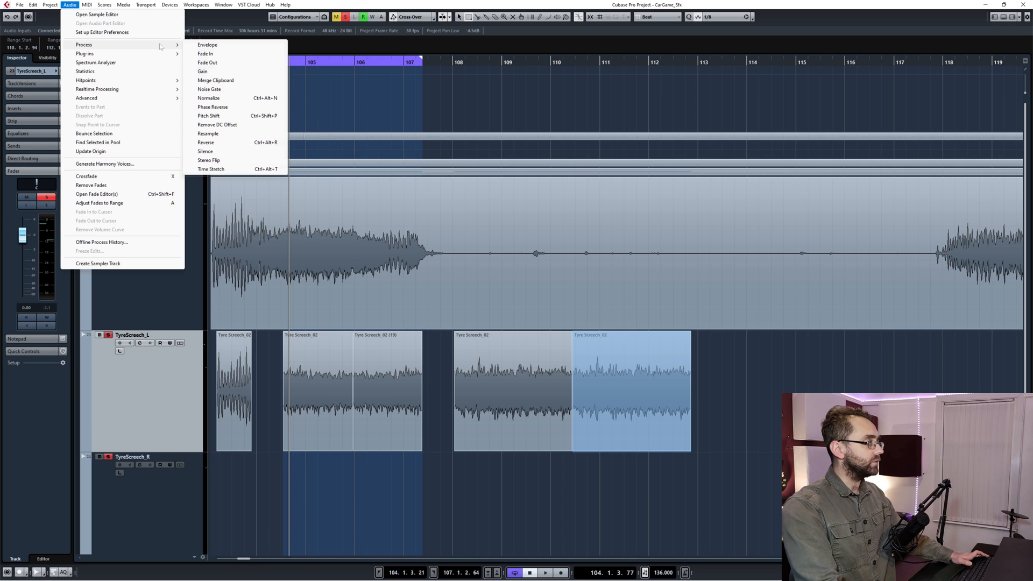
left_click(224, 143)
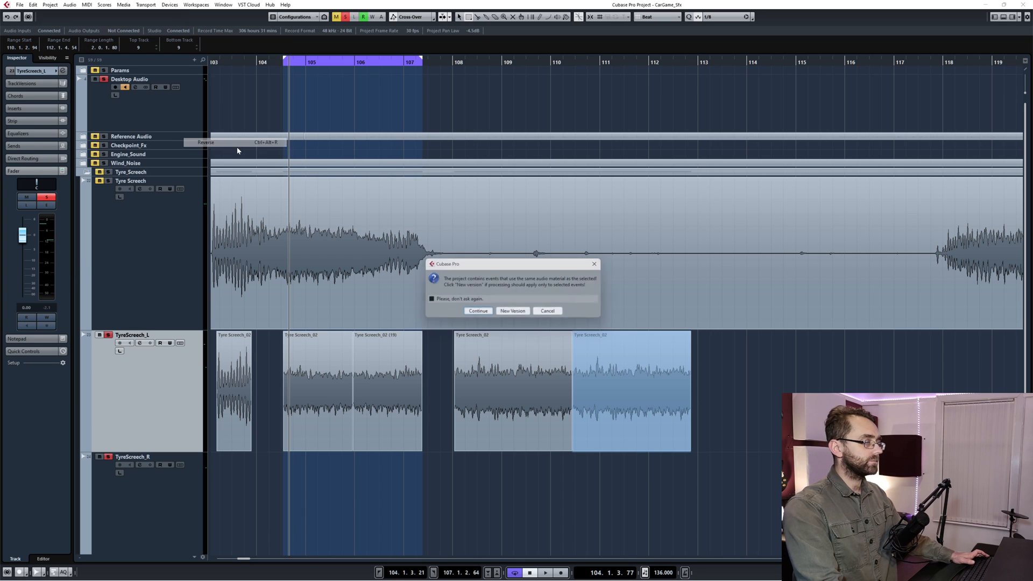
left_click(514, 314)
right_click(601, 437)
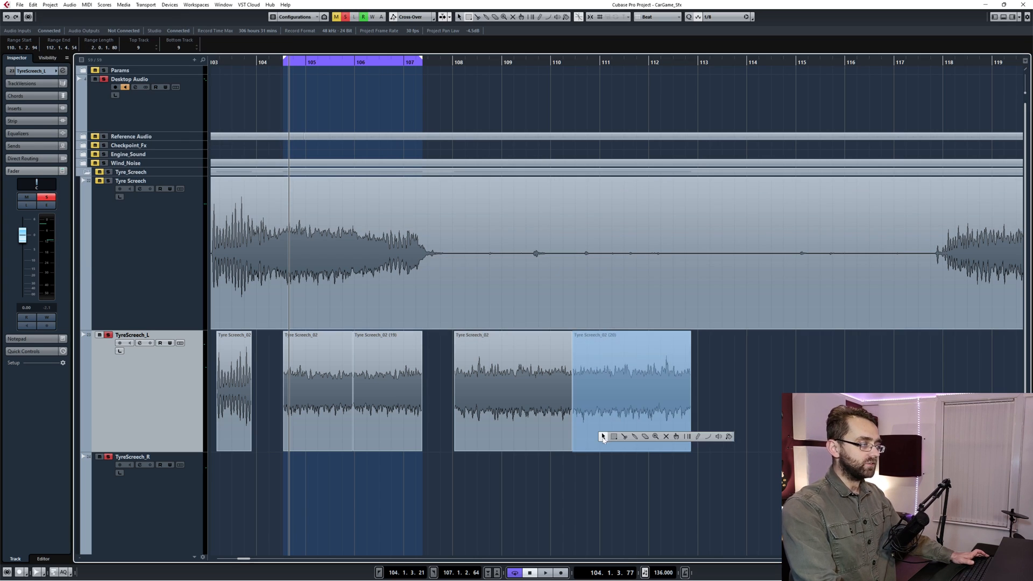
left_click(601, 436)
left_click(535, 434)
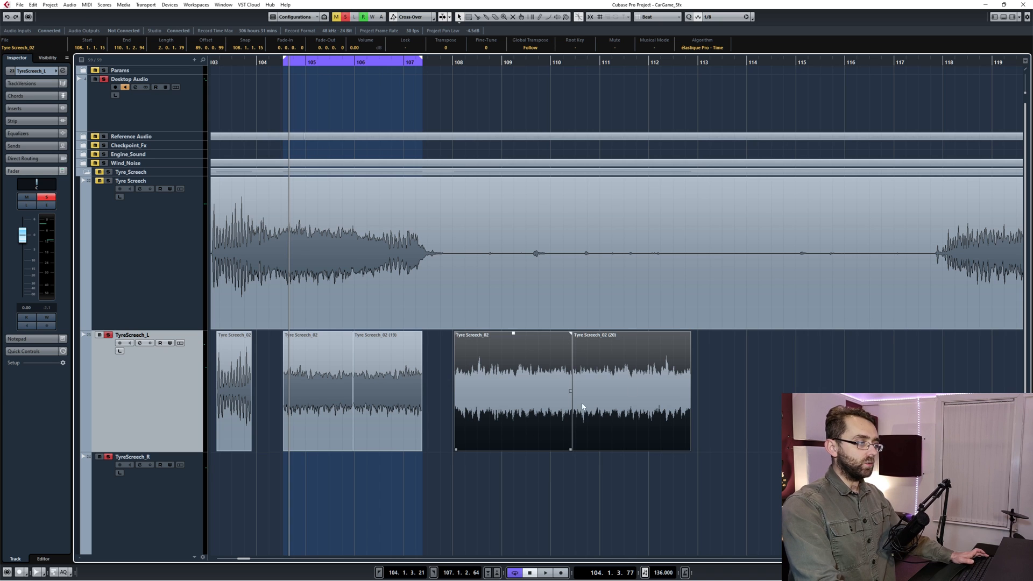
scroll(656, 394, "up", 3)
scroll(656, 394, "down", 1)
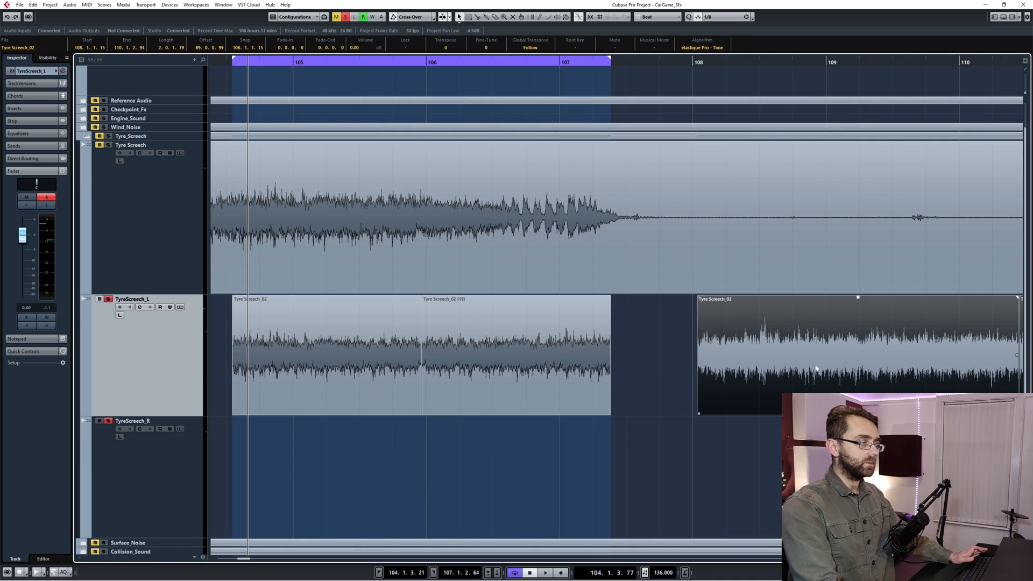
Move the reversed copy left against the loop and crossfade the two adjoining events.
left_click_drag(771, 372, 695, 383)
left_click(641, 430)
left_click_drag(641, 430, 604, 386)
key("x")
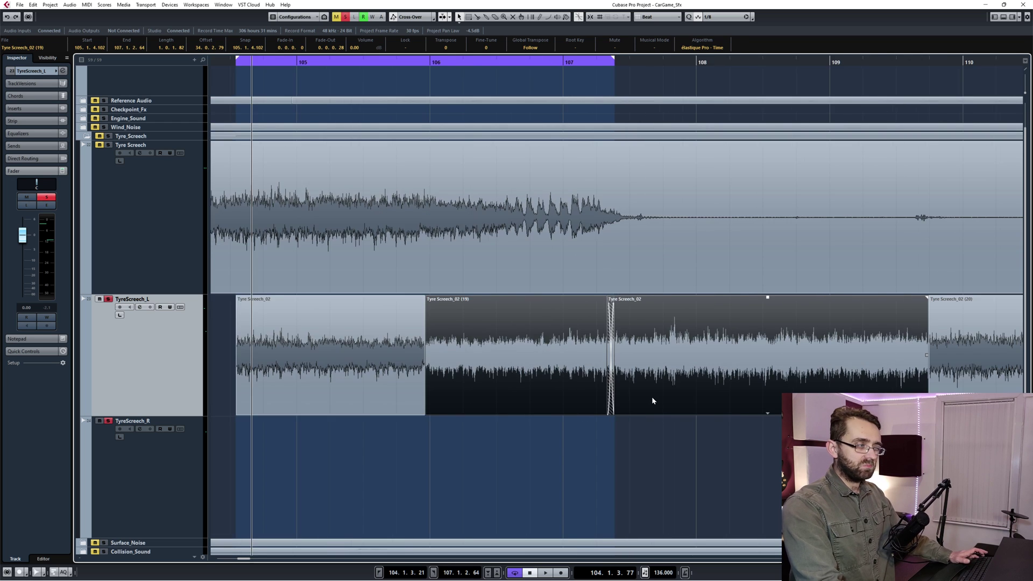
scroll(653, 400, "down", 2)
scroll(605, 392, "down", 2)
scroll(546, 382, "down", 2)
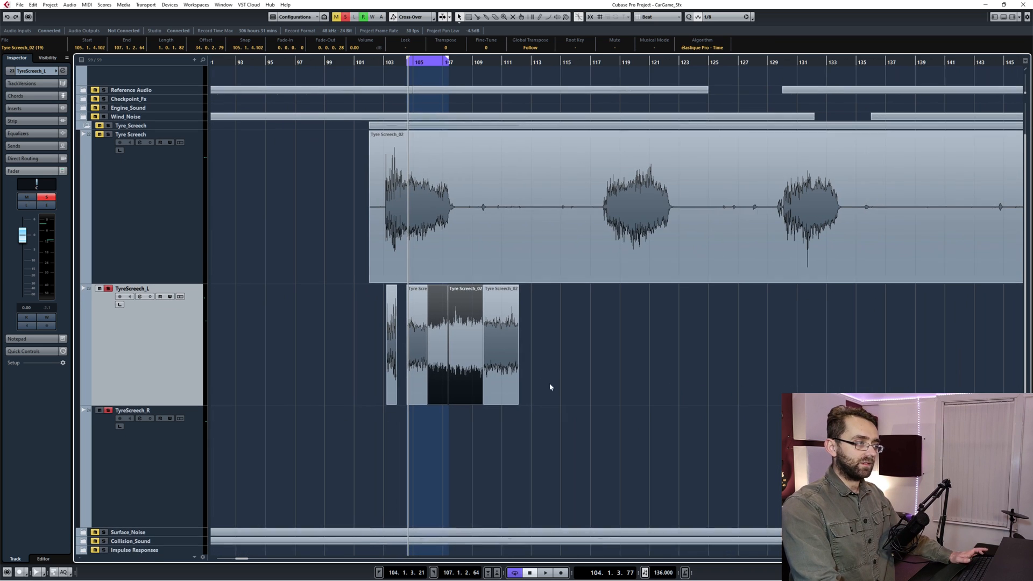
Set the locators to the three loop events and audition the span as a loop.
left_click_drag(619, 367, 411, 368)
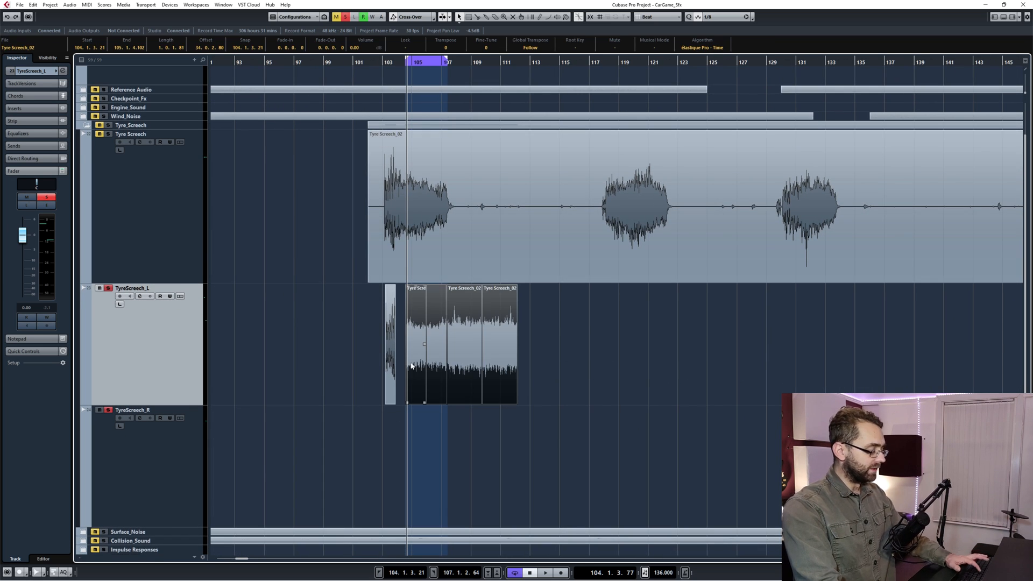
key("p")
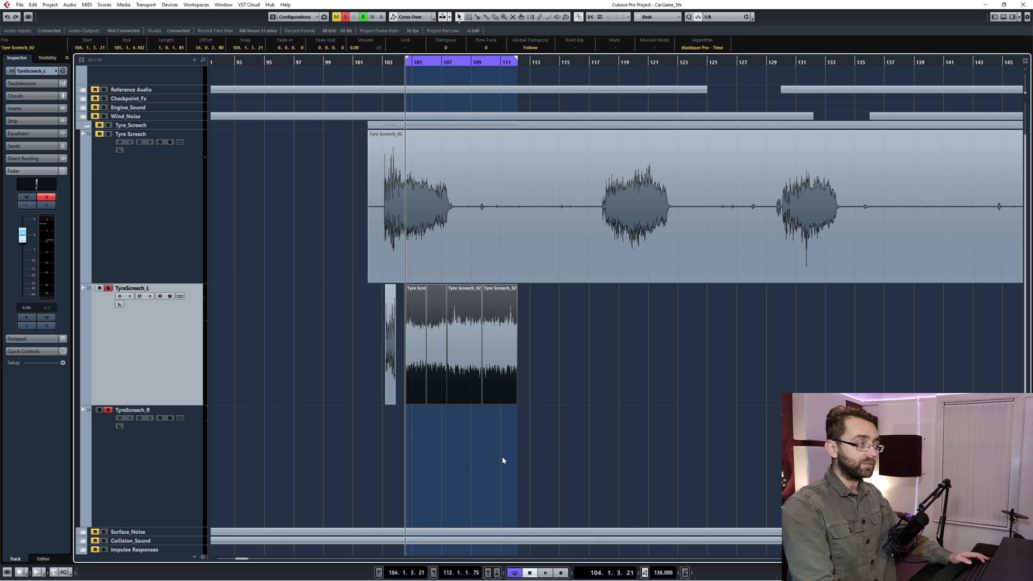
key("space")
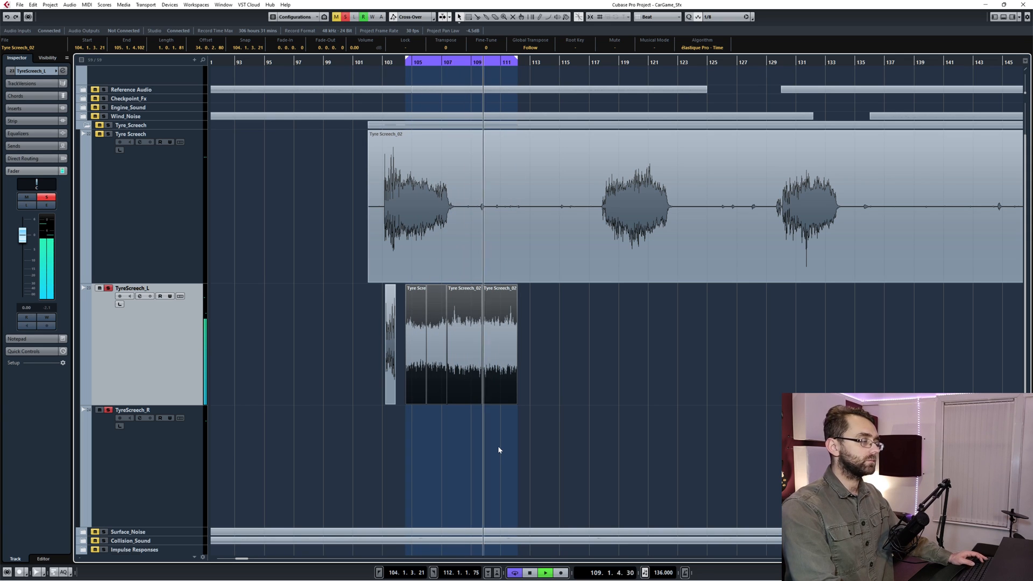
key("space")
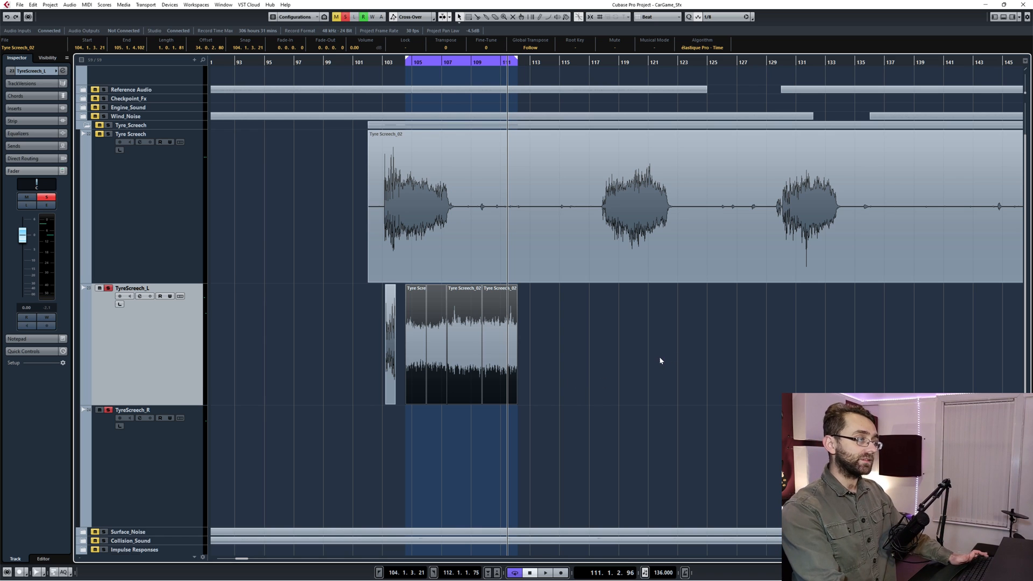
scroll(658, 361, "down", 2)
scroll(377, 333, "down", 3)
scroll(621, 339, "up", 2)
scroll(586, 313, "down", 2)
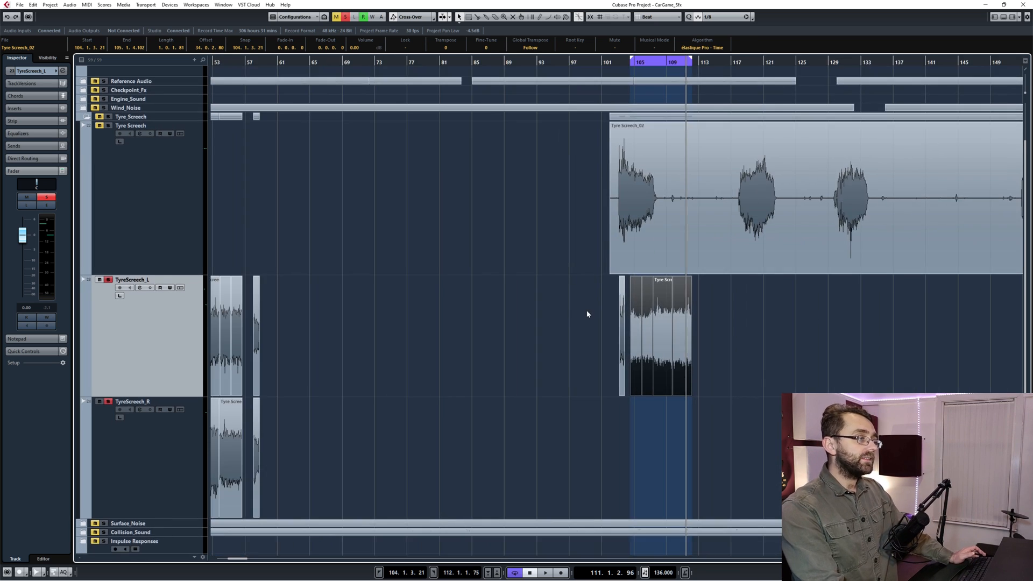
scroll(646, 316, "up", 1)
scroll(738, 324, "up", 2)
scroll(727, 324, "up", 2)
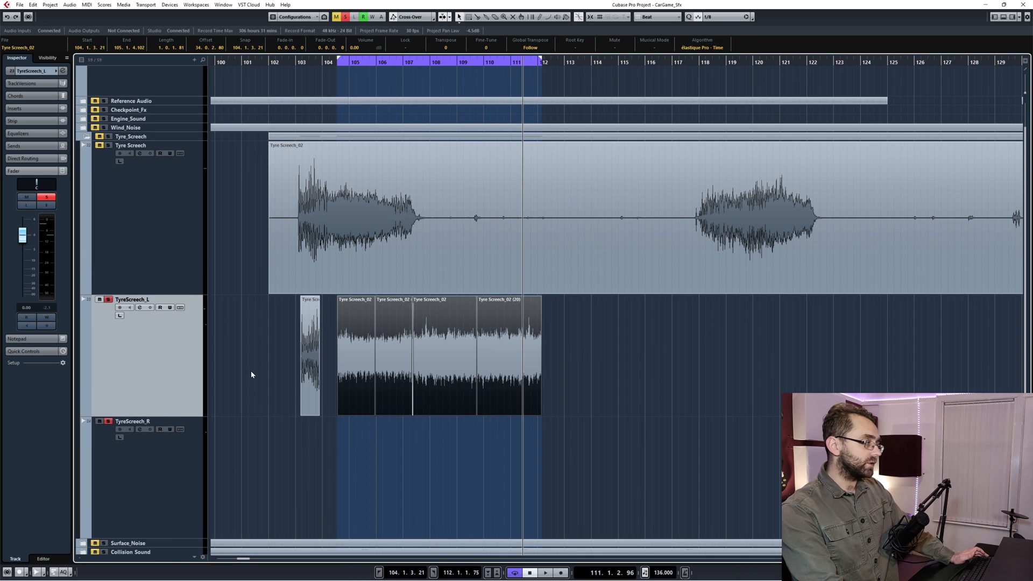
Split the final screech tail out of the long Tyre Screech recording and copy it.
left_click_drag(263, 384, 308, 357)
scroll(735, 340, "down", 2)
scroll(734, 340, "down", 1)
scroll(627, 342, "down", 1)
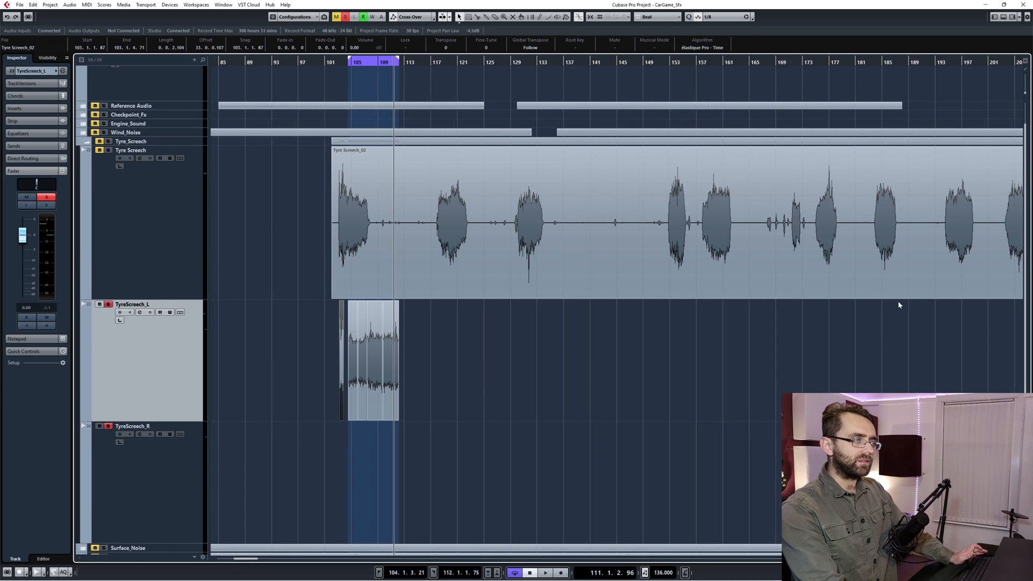
scroll(853, 304, "right", 5)
scroll(880, 279, "up", 3)
scroll(745, 287, "up", 1)
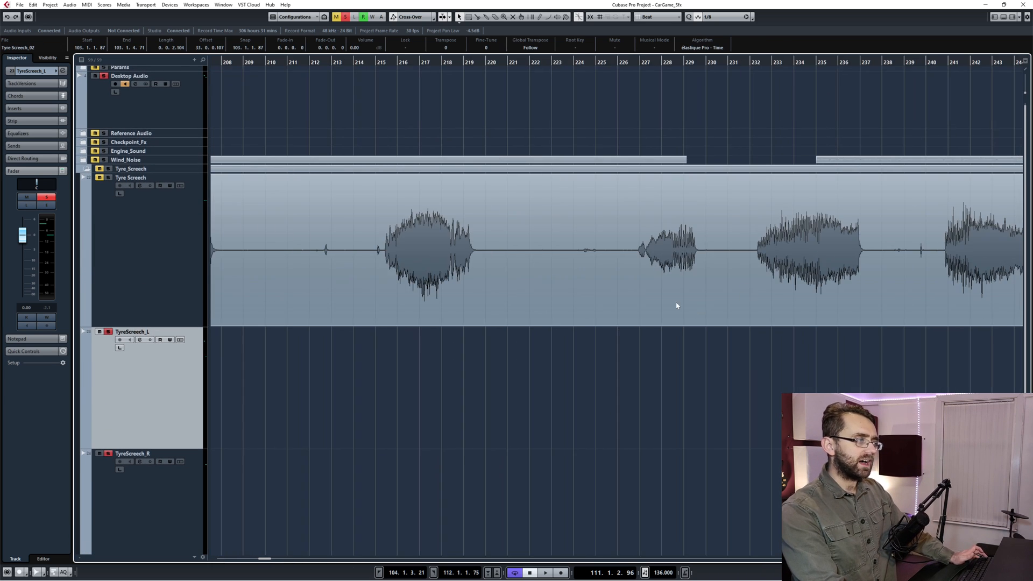
scroll(694, 307, "up", 3)
scroll(682, 315, "down", 1)
scroll(666, 323, "up", 1)
left_click(647, 309, "ctrl")
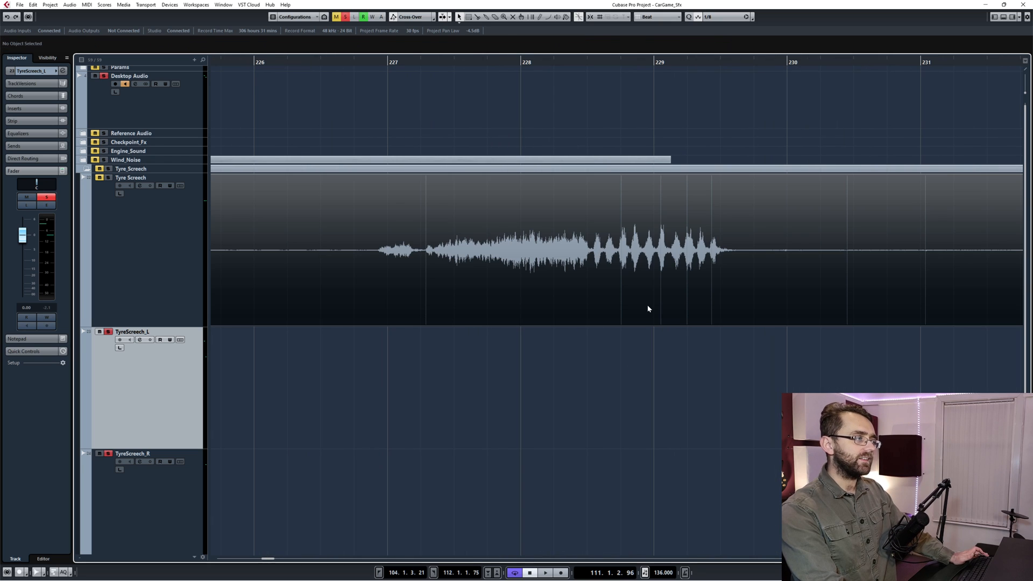
left_click(591, 292, "alt")
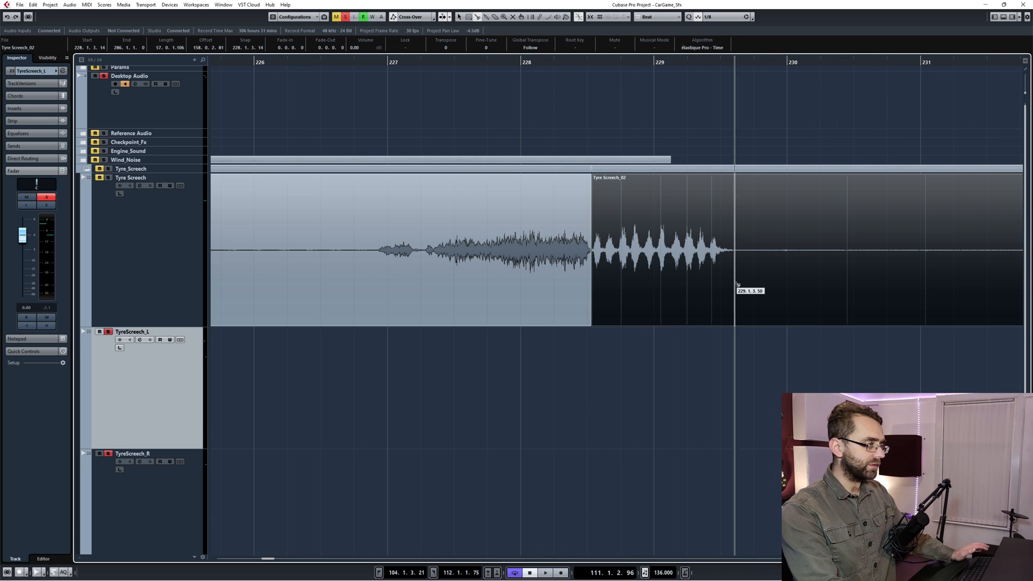
left_click(735, 287, "alt")
left_click(673, 289)
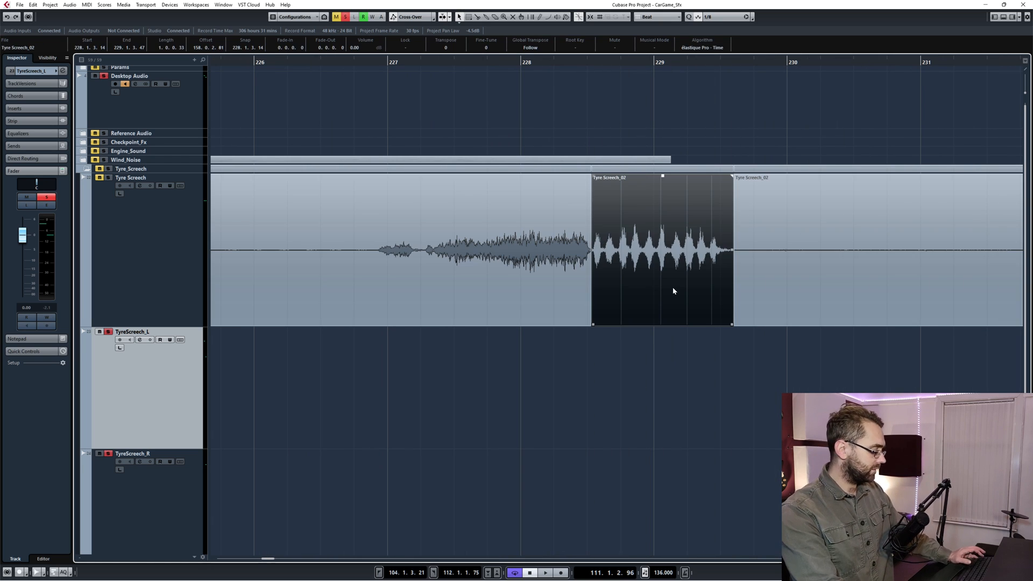
key("ctrl+a")
scroll(560, 363, "down", 3)
scroll(572, 390, "down", 3)
scroll(519, 355, "up", 2)
scroll(460, 356, "up", 2)
scroll(436, 259, "up", 2)
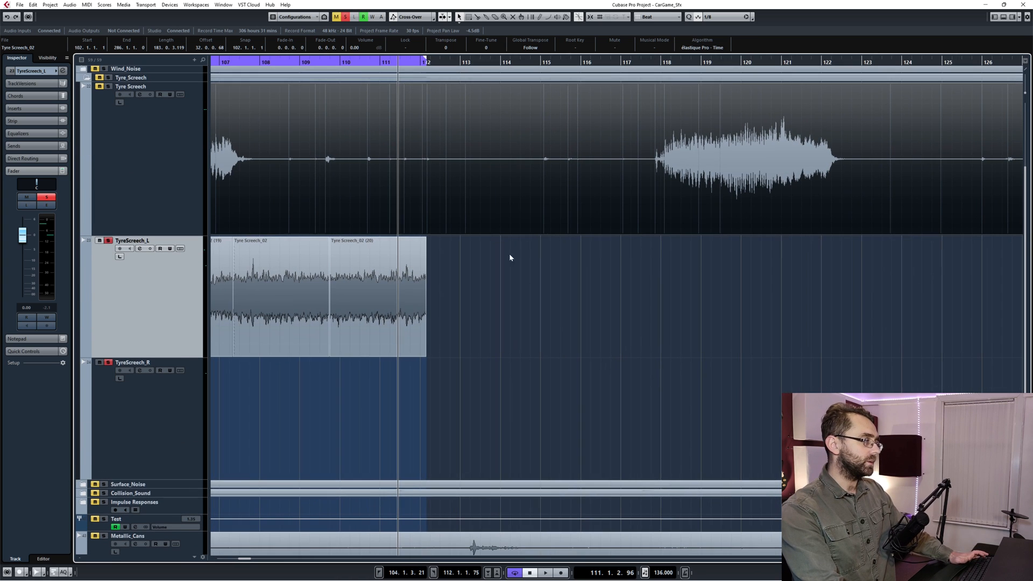
Paste the ending onto TyreScreech_L at bar 112, after the looped span.
left_click(445, 64)
key("ctrl+v")
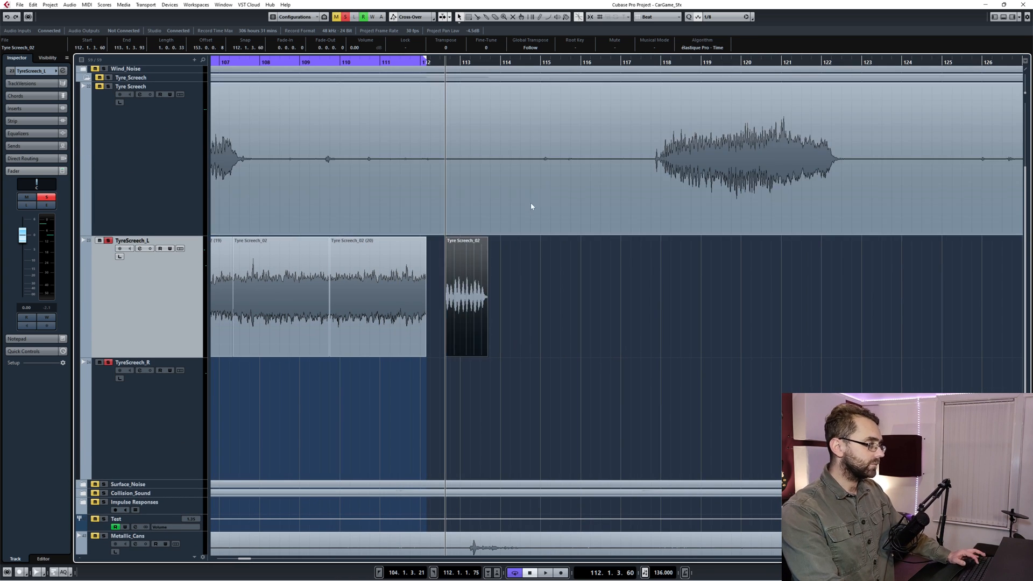
scroll(502, 328, "down", 2)
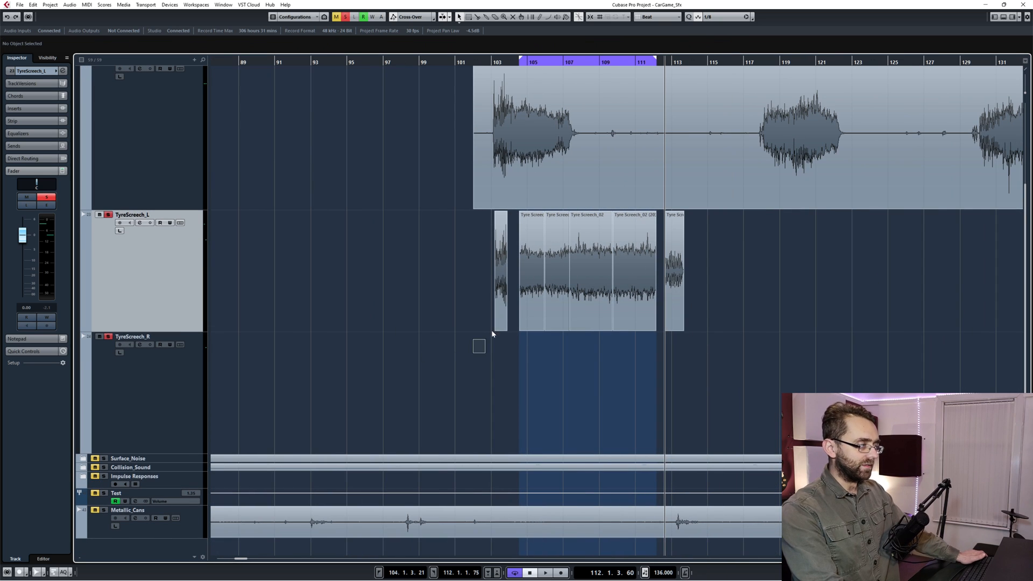
left_click_drag(520, 351, 654, 293)
left_click(675, 275)
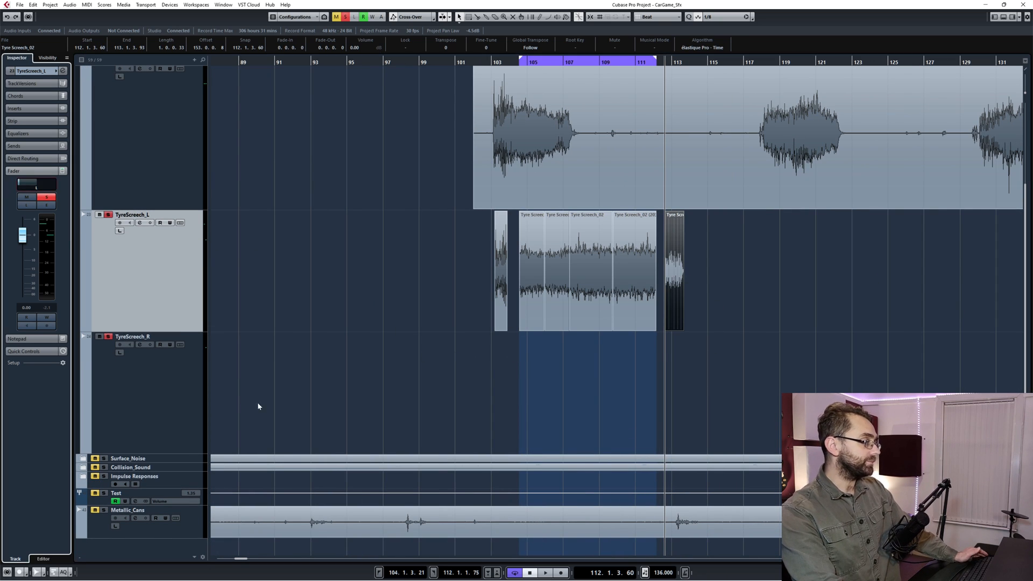
right_click(134, 259)
left_click(156, 359)
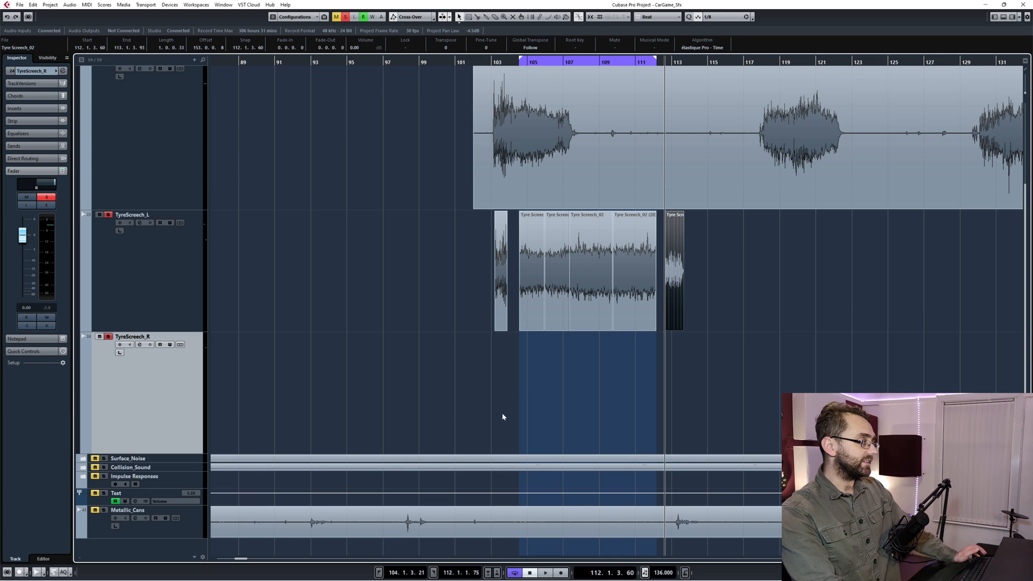
key("g")
key("g")
key("g")
scroll(228, 382, "up", 5)
scroll(537, 388, "up", 2)
scroll(538, 388, "up", 3)
scroll(352, 444, "down", 3)
scroll(353, 443, "left", 2)
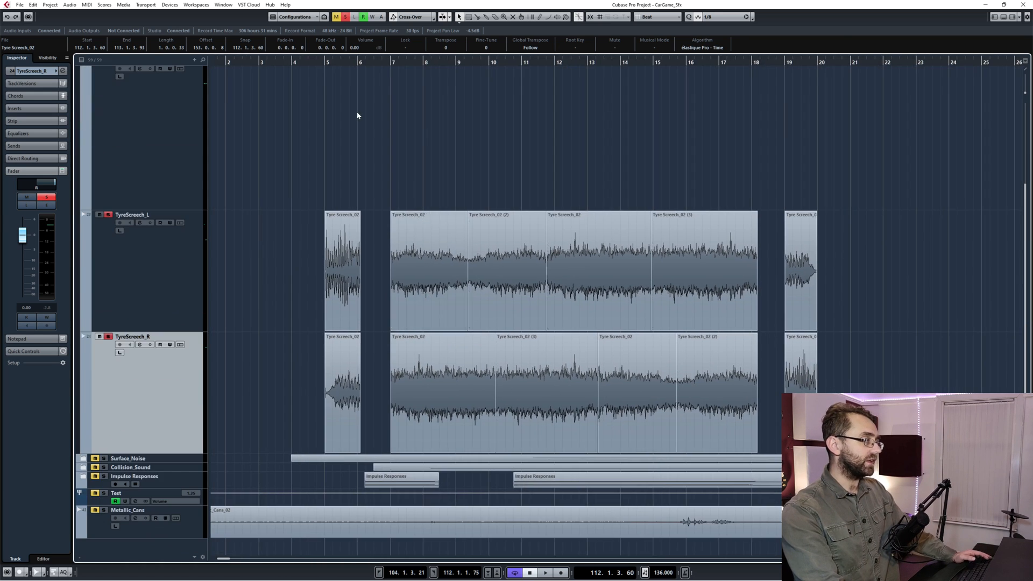
double_click(322, 64)
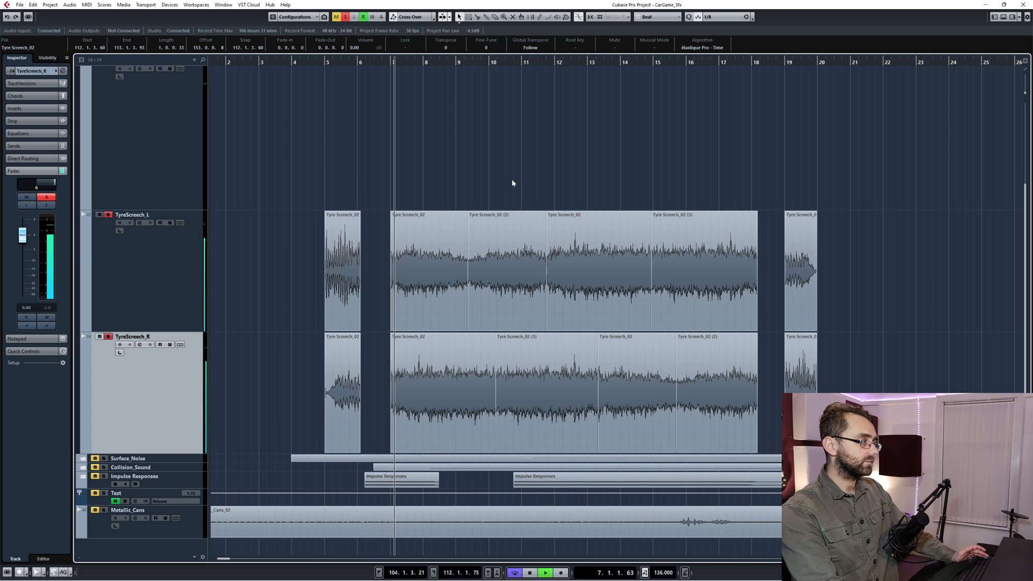
left_click(777, 66)
key("g")
key("g")
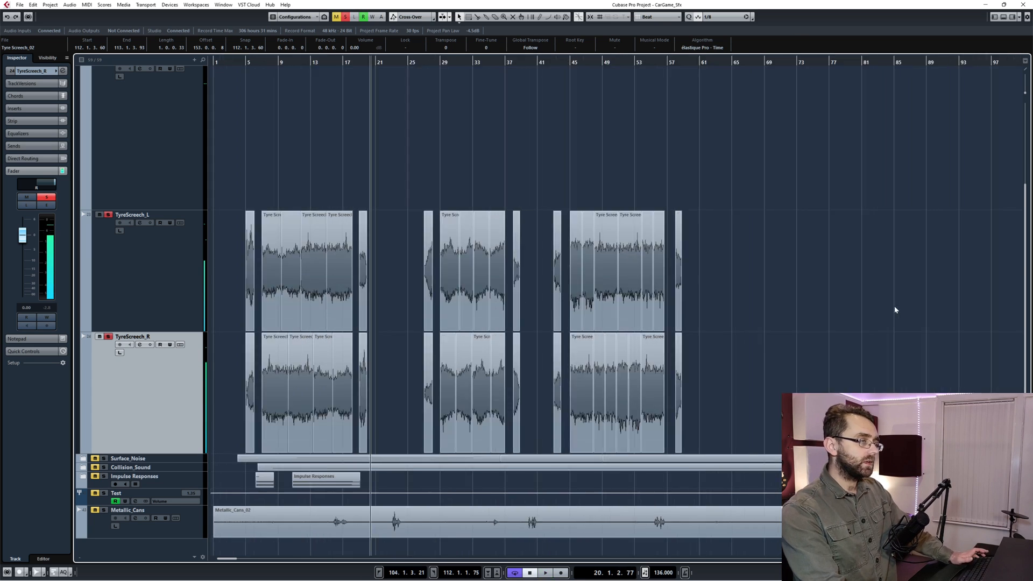
scroll(894, 310, "up", 3)
scroll(676, 336, "down", 3)
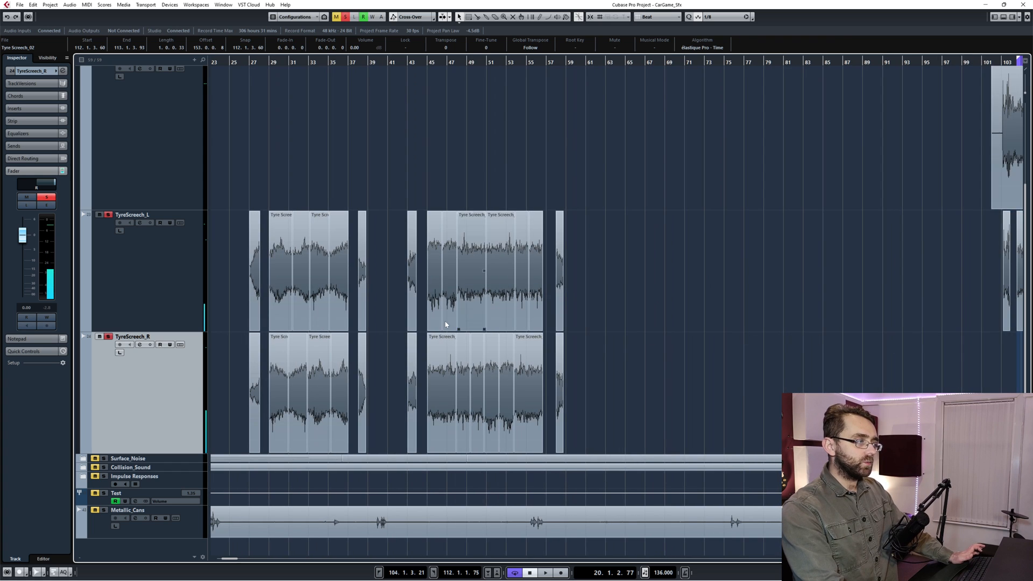
scroll(420, 333, "up", 3)
scroll(500, 333, "up", 2)
scroll(605, 332, "up", 2)
scroll(638, 347, "up", 2)
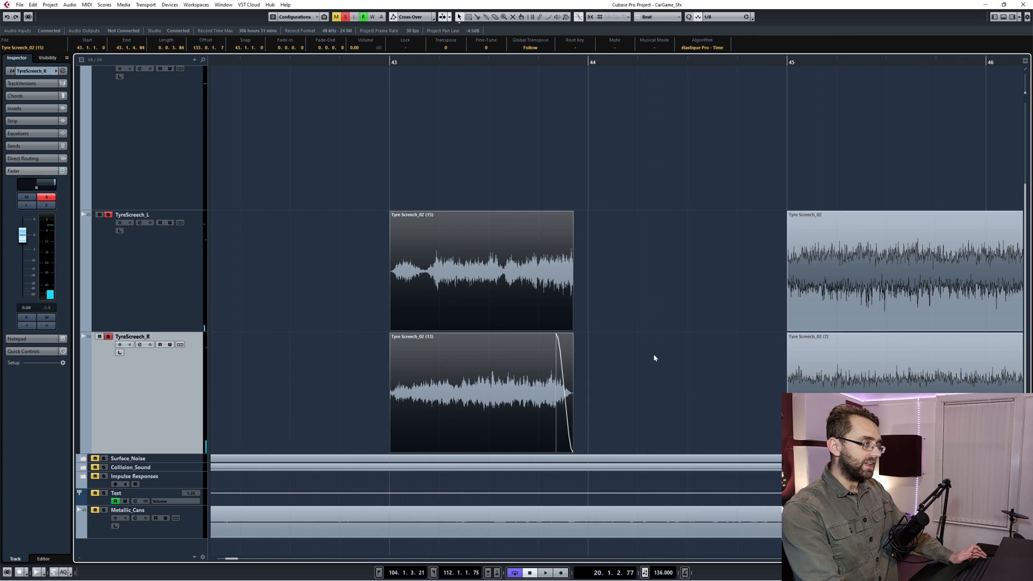
scroll(646, 358, "down", 2)
scroll(524, 357, "down", 2)
scroll(350, 357, "down", 1)
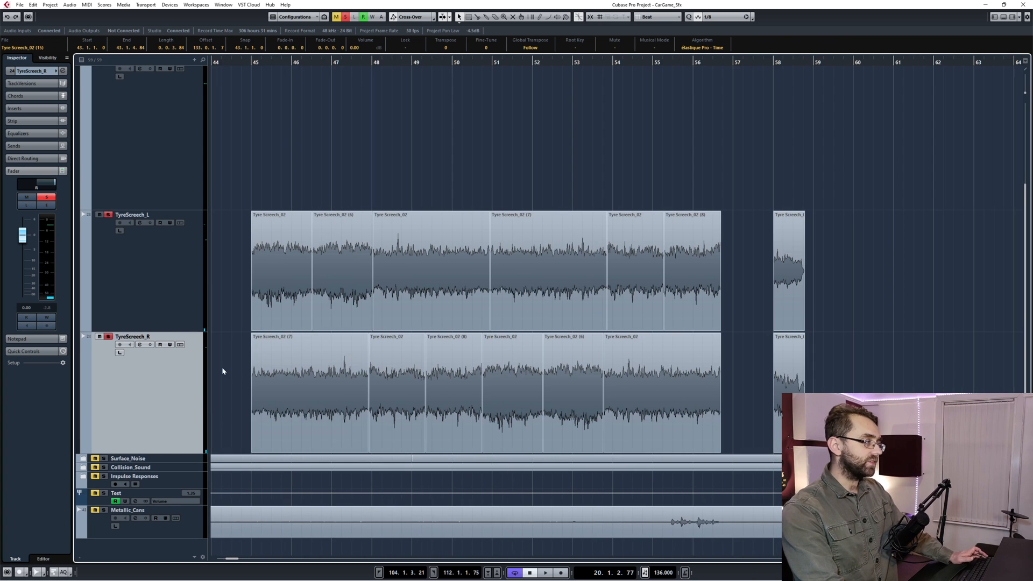
Split a middle piece out of the Tyre Screech recording near bar 118 with the Scissors tool.
left_click_drag(225, 370, 683, 302)
scroll(741, 331, "up", 2)
scroll(599, 370, "up", 2)
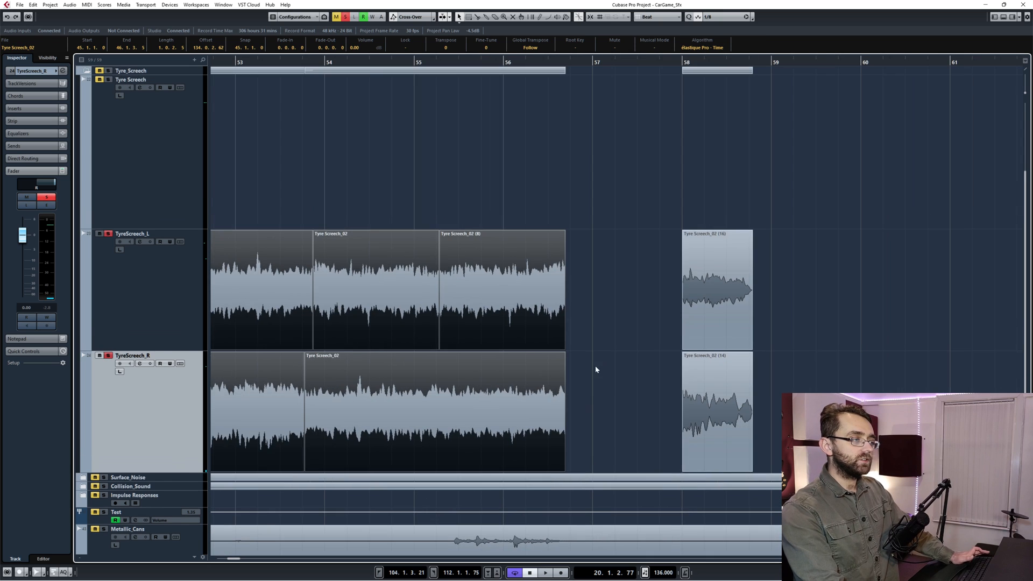
left_click_drag(599, 370, 751, 318)
scroll(776, 316, "down", 3)
scroll(784, 318, "down", 3)
scroll(593, 303, "down", 2)
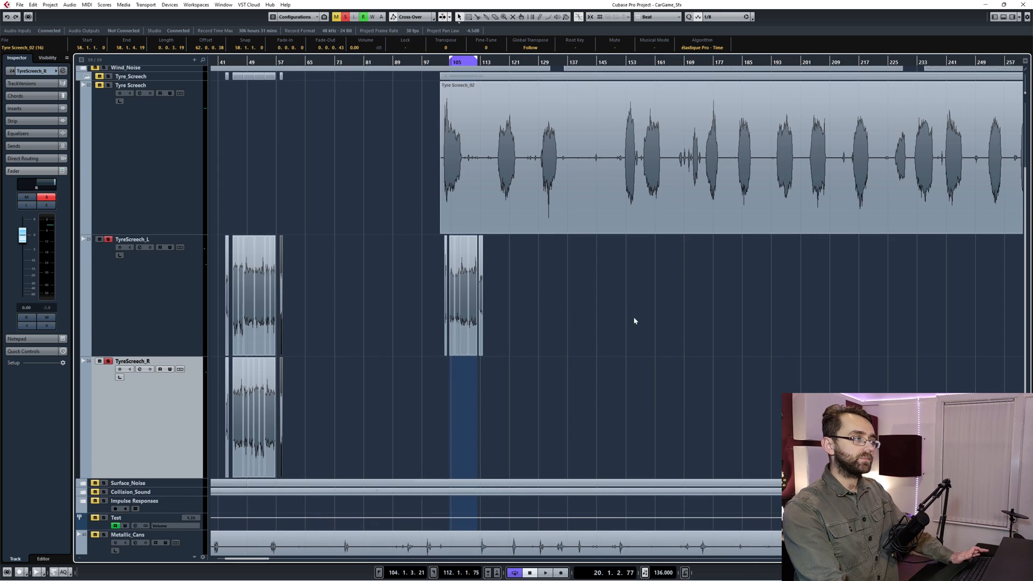
scroll(421, 327, "up", 3)
scroll(372, 321, "up", 3)
scroll(840, 308, "up", 3)
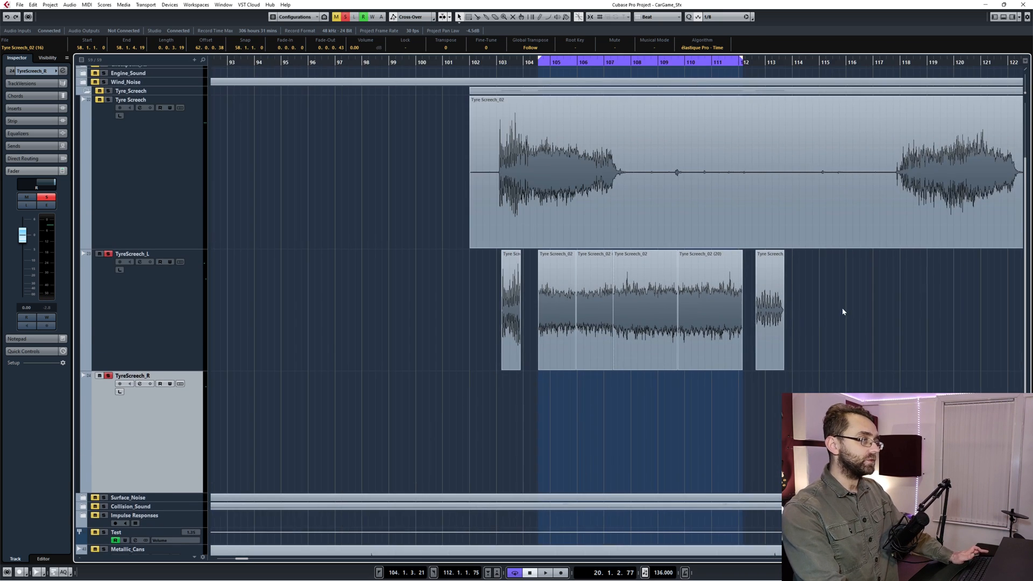
scroll(613, 369, "down", 3)
scroll(613, 369, "up", 2)
scroll(597, 339, "up", 3)
left_click(558, 292)
scroll(558, 292, "up", 2)
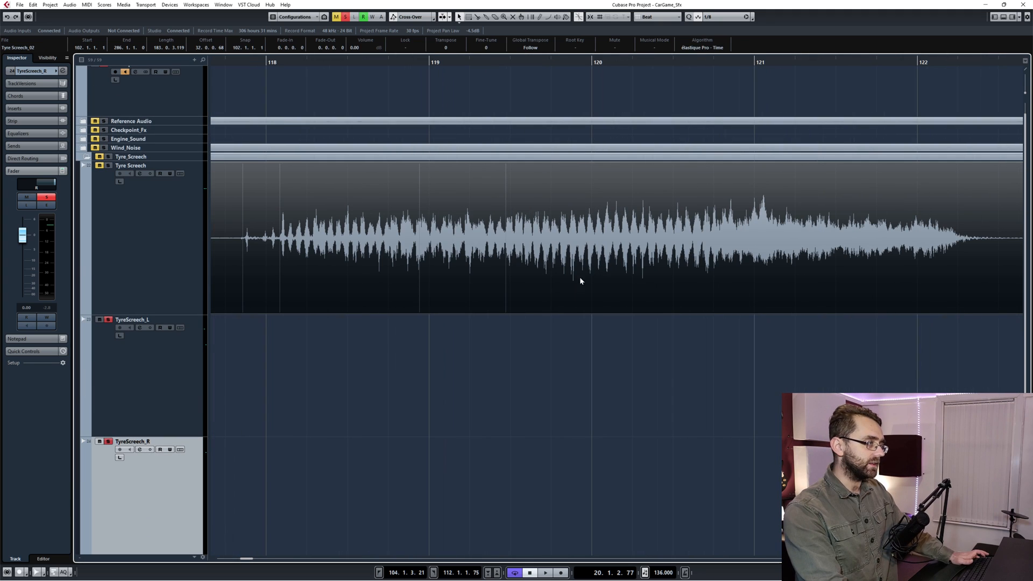
scroll(456, 274, "left", 2)
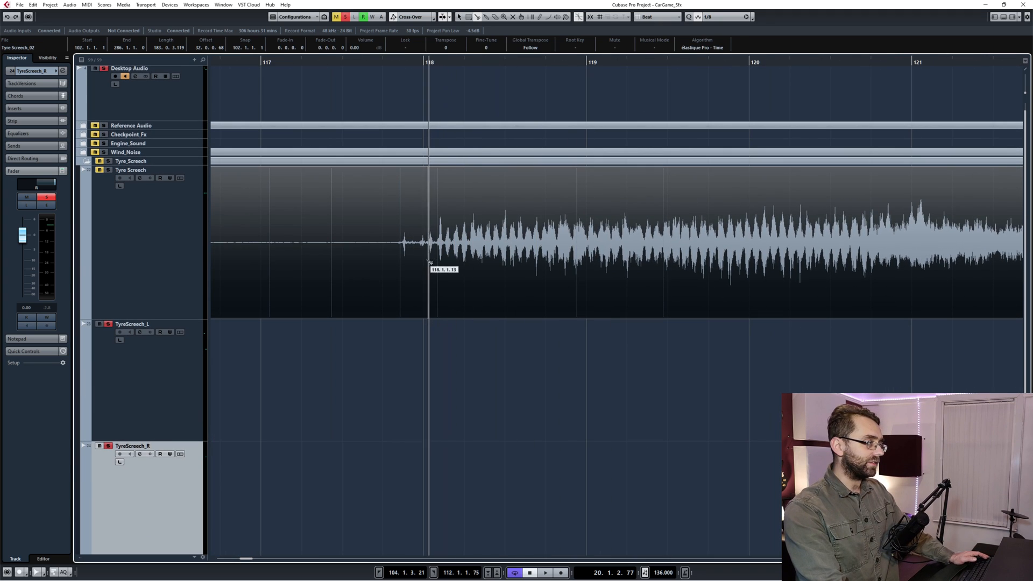
left_click(425, 260)
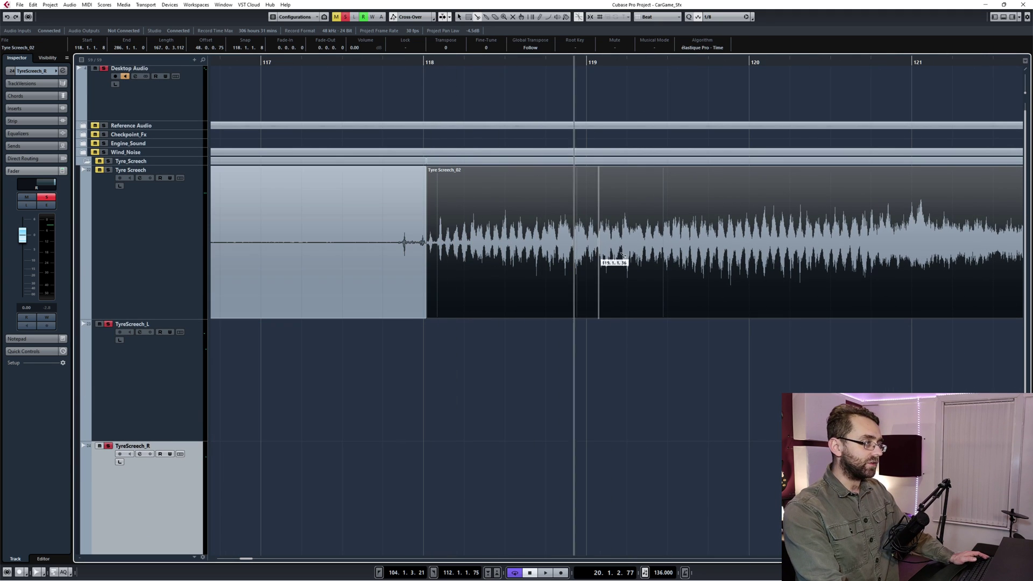
left_click(541, 270)
left_click(505, 340)
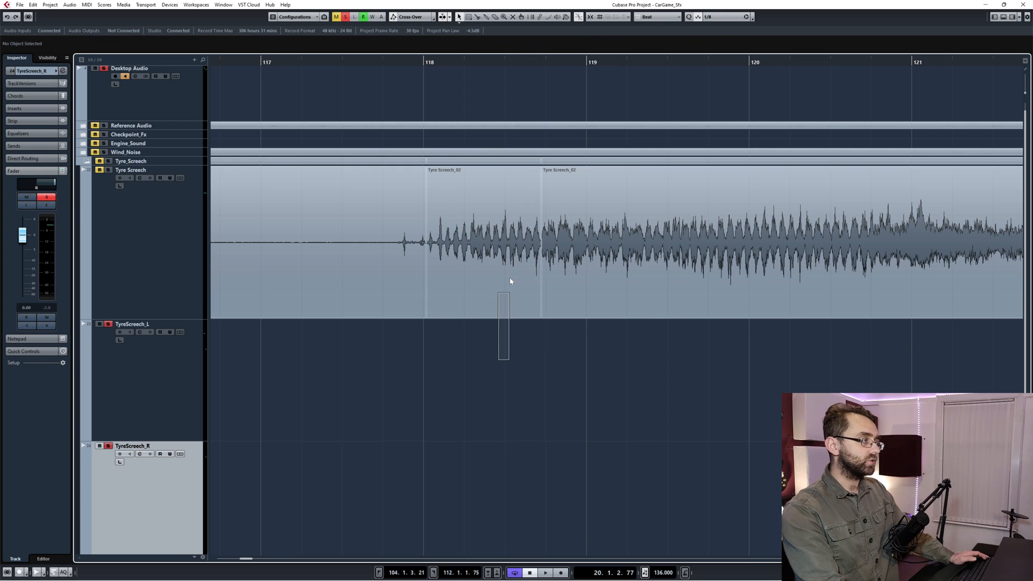
key("1")
left_click(514, 273)
scroll(518, 279, "down", 5)
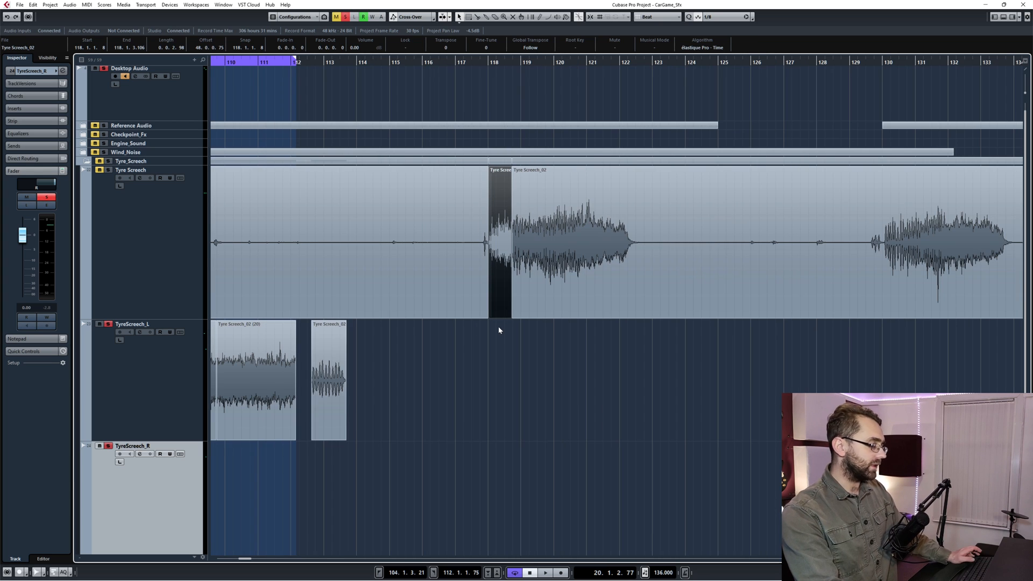
Paste the piece onto TyreScreech_R at bar 103 and shorten its end below the left clip.
left_click(498, 330)
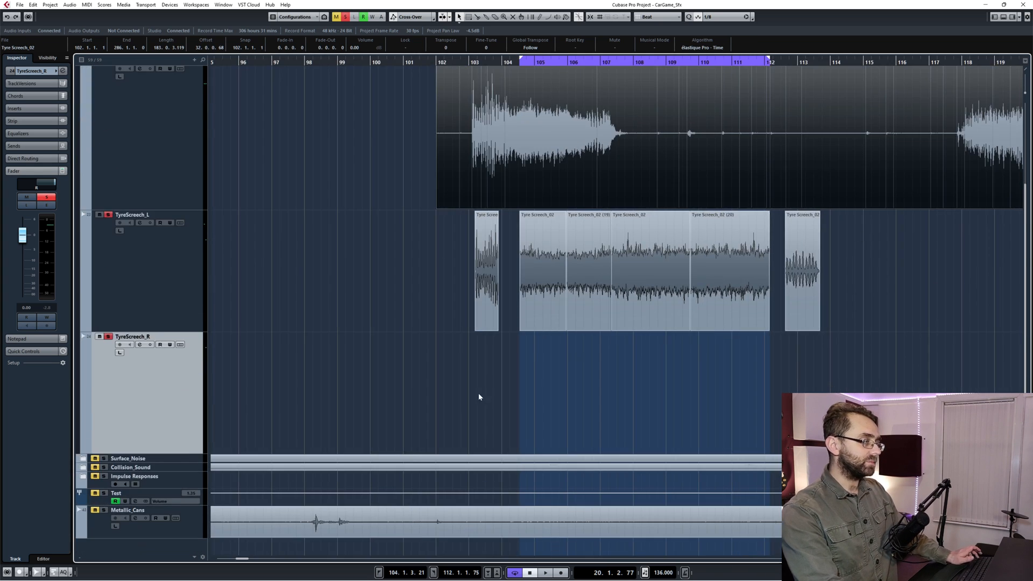
scroll(393, 417, "up", 3)
scroll(392, 418, "up", 2)
scroll(392, 417, "up", 3)
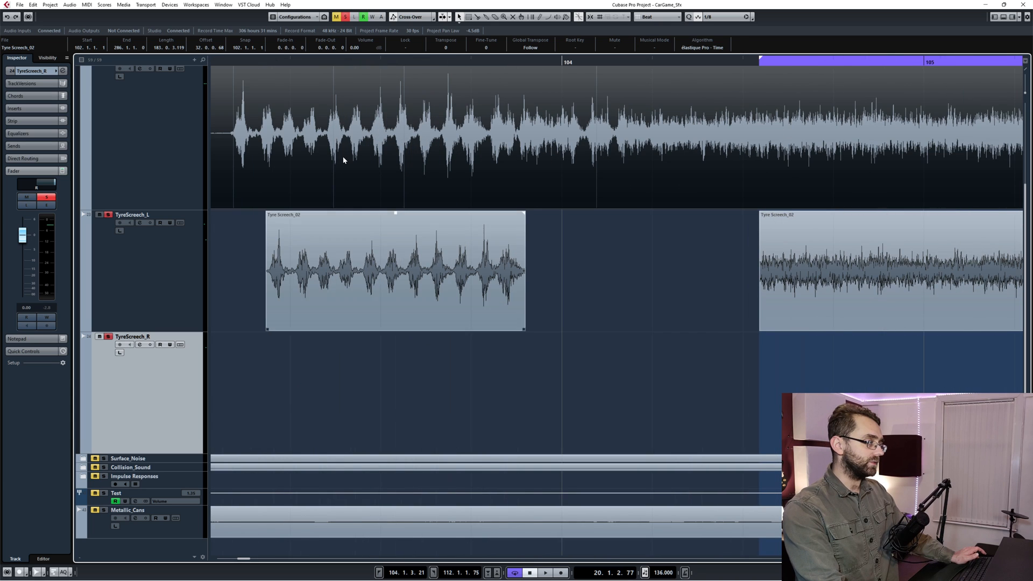
scroll(369, 143, "left", 1)
scroll(369, 143, "left", 1)
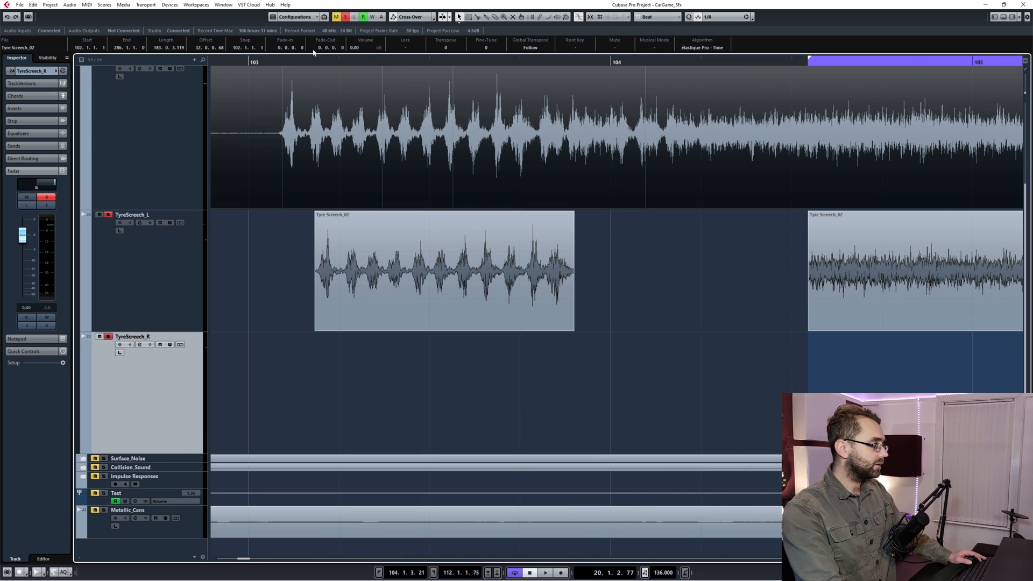
left_click(314, 59)
key("ctrl+v")
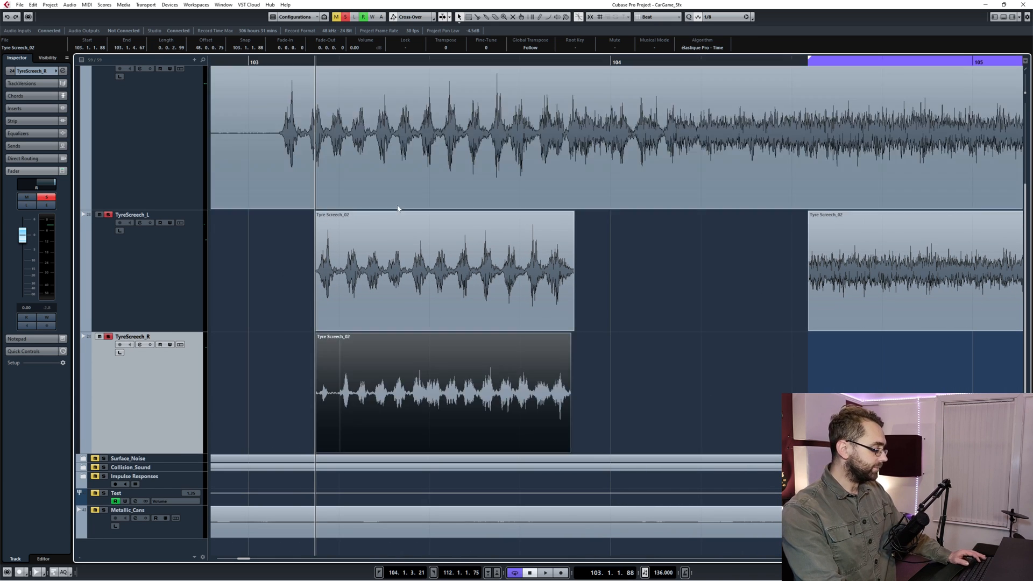
scroll(477, 385, "up", 2)
scroll(510, 374, "up", 1)
scroll(482, 337, "up", 2)
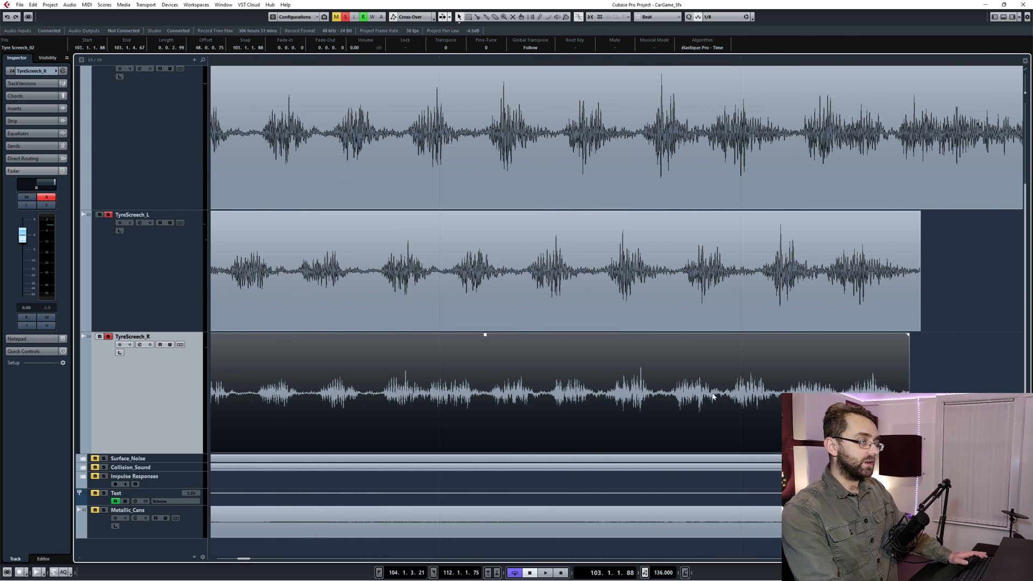
scroll(721, 396, "down", 5)
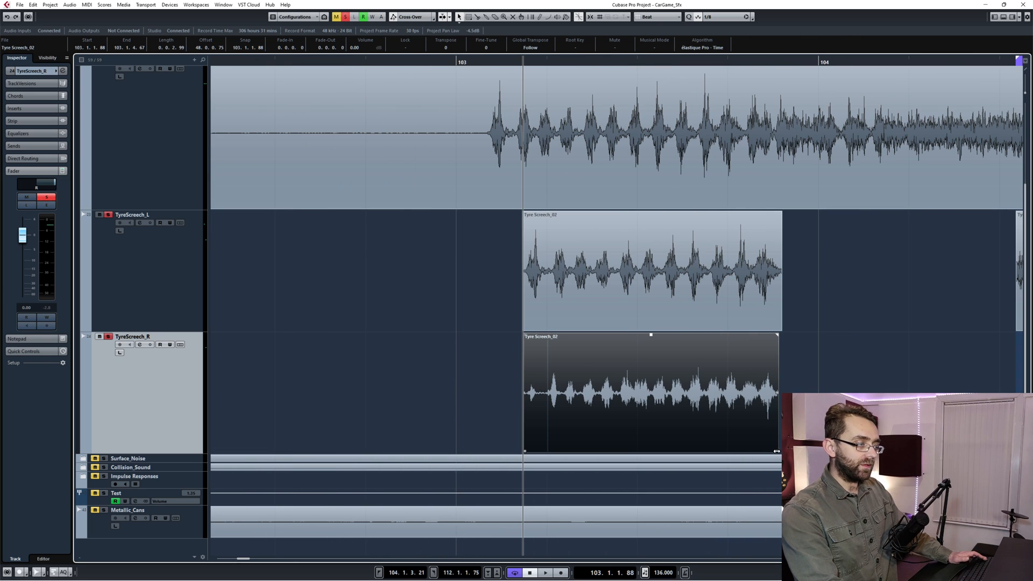
left_click_drag(776, 451, 723, 451)
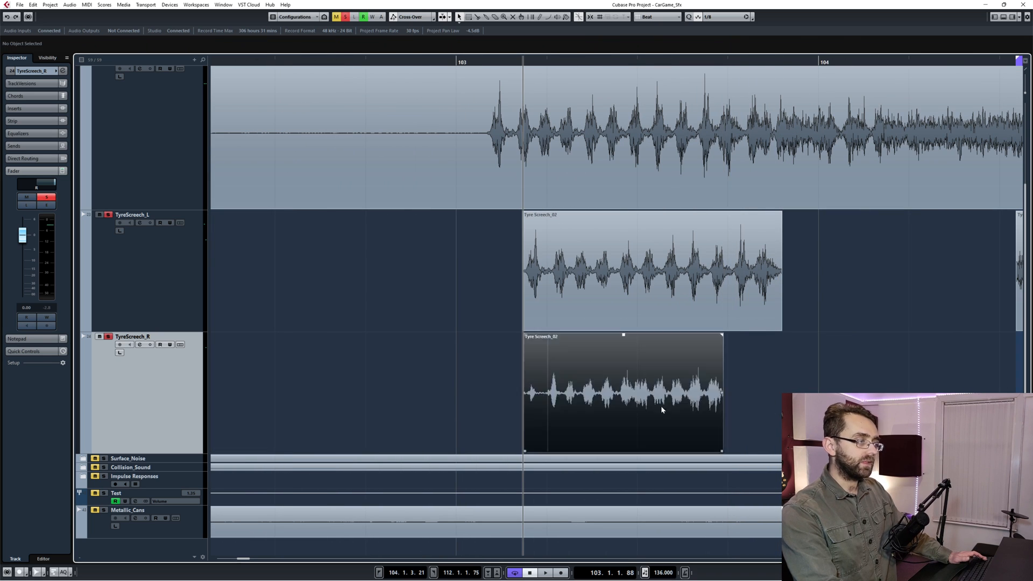
scroll(501, 374, "up", 1)
scroll(630, 361, "up", 2)
scroll(624, 365, "up", 2)
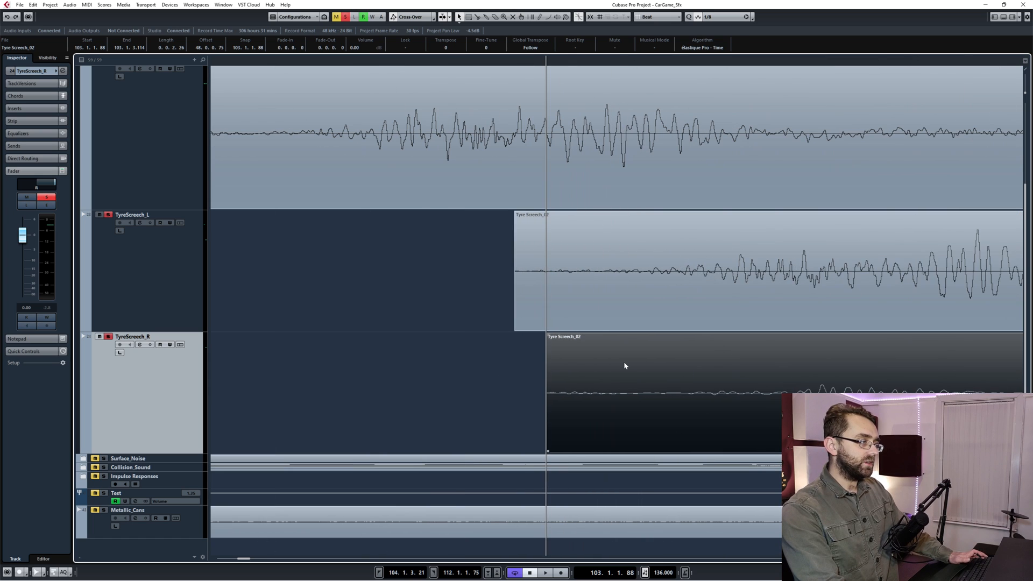
Set the locators to the TyreScreech_L clip, turn off cycle, and audition both clips.
left_click(532, 296)
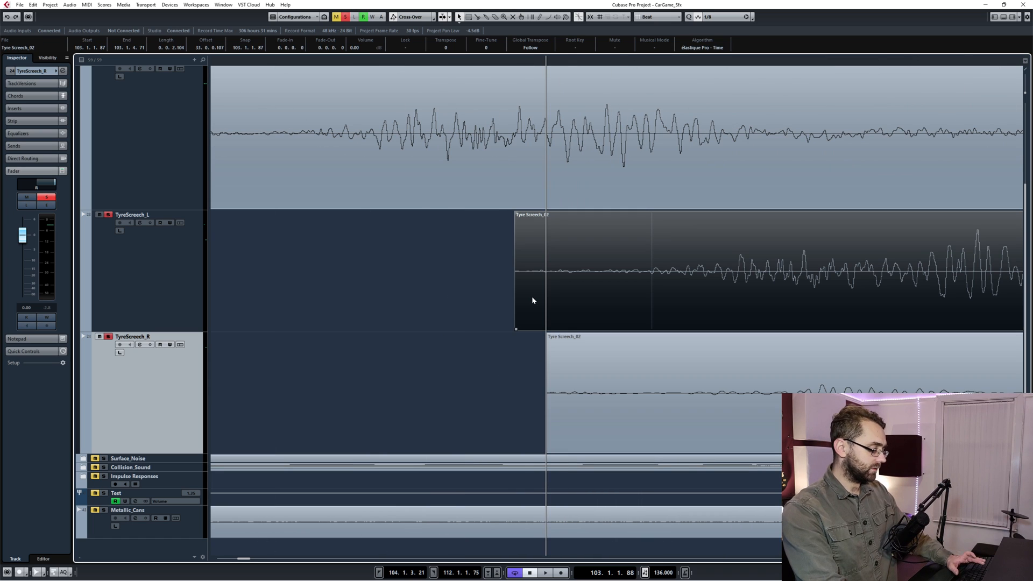
key("p")
left_click(595, 396)
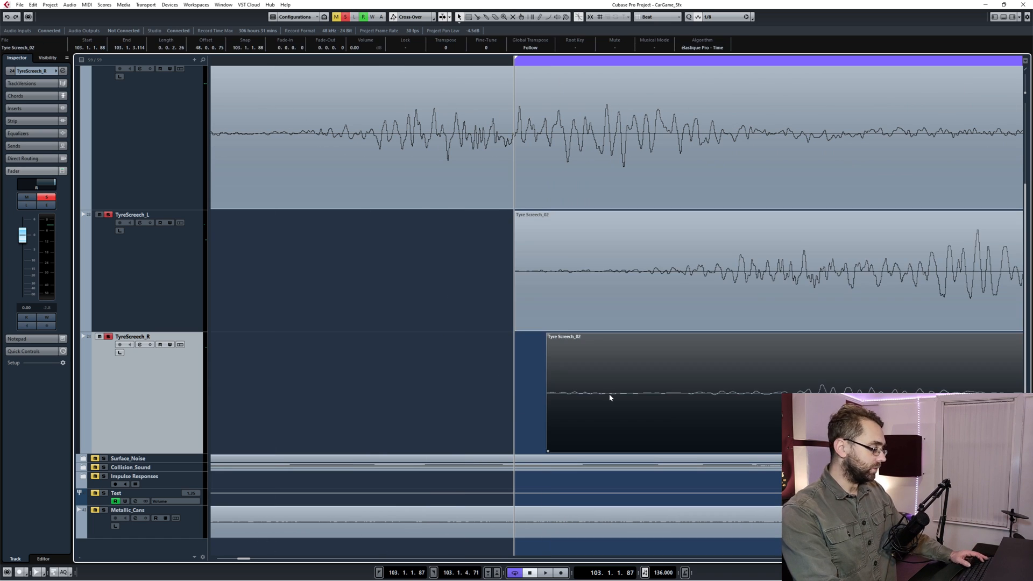
scroll(608, 395, "down", 1)
scroll(606, 393, "down", 2)
scroll(662, 396, "right", 3)
scroll(568, 397, "up", 2)
left_click(650, 384)
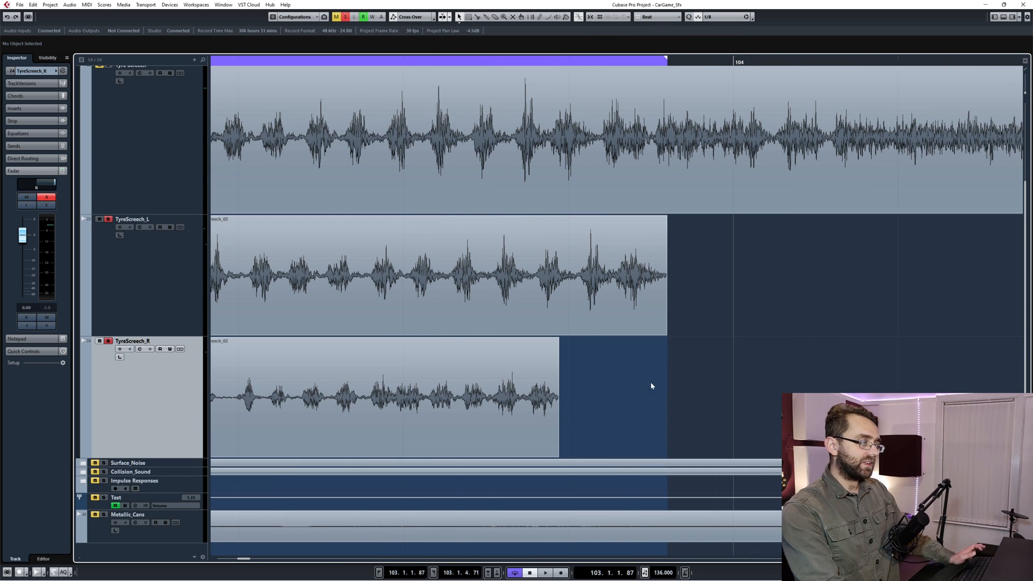
scroll(603, 392, "down", 2)
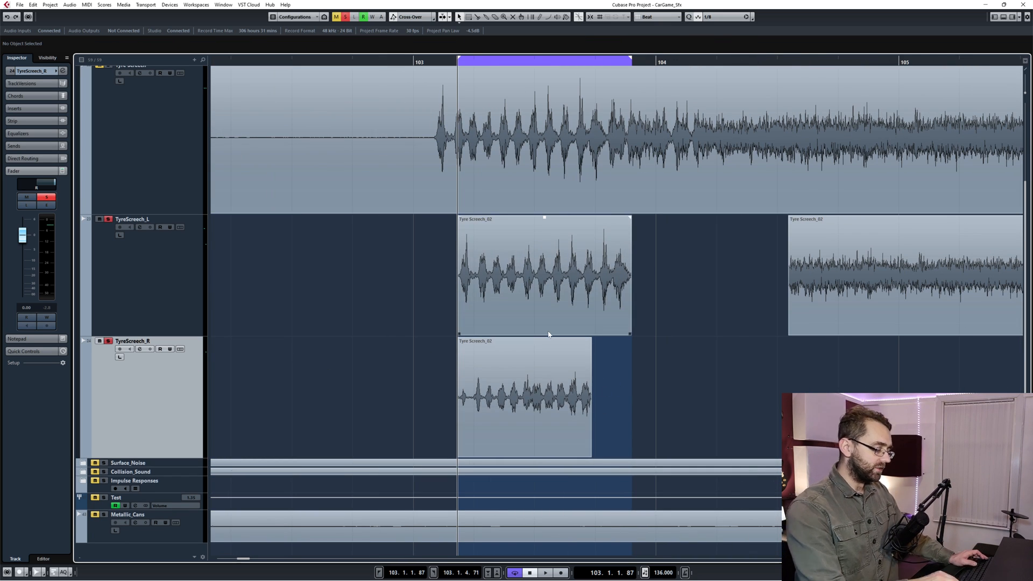
key("KP_Divide")
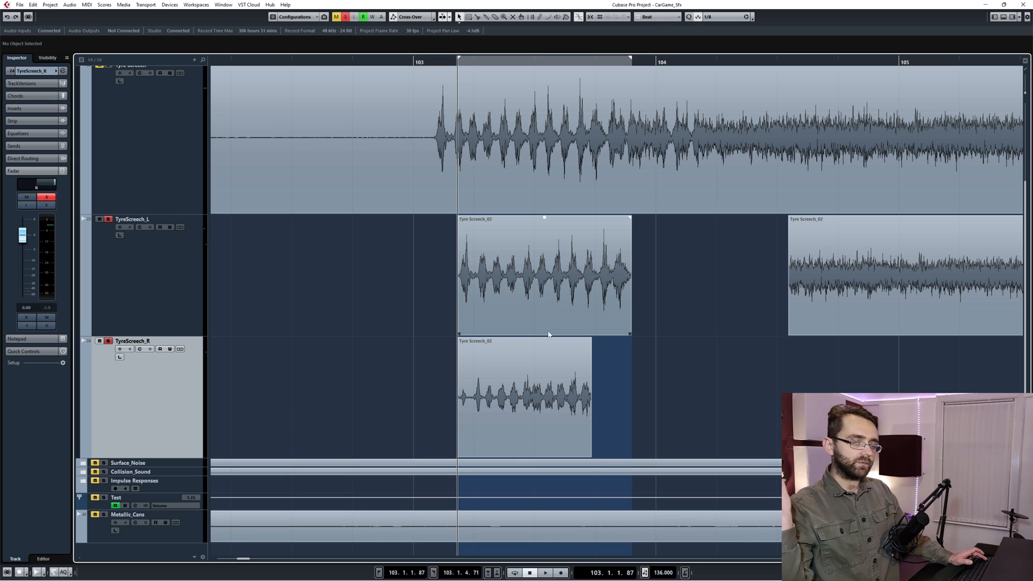
key("space")
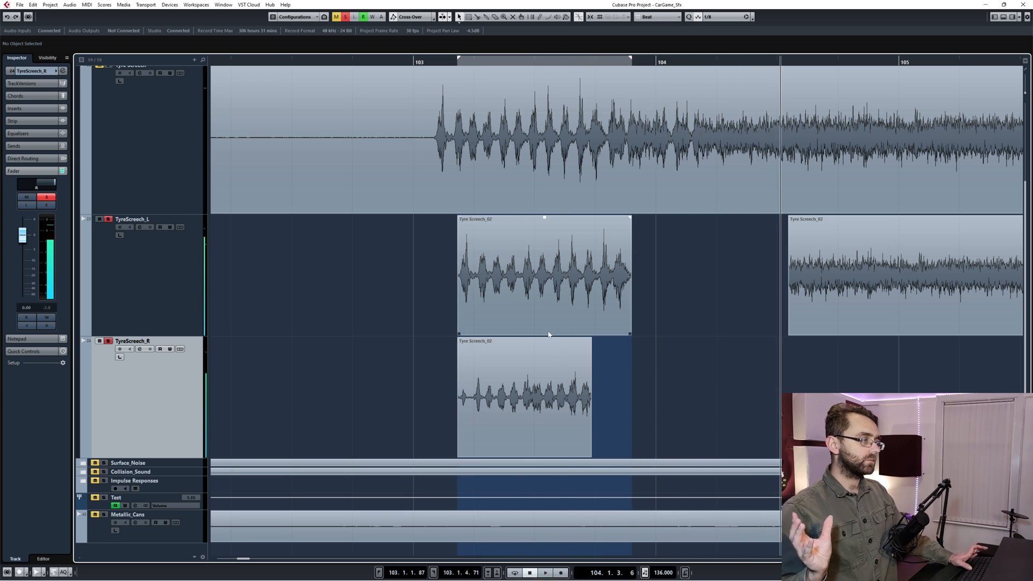
key("space")
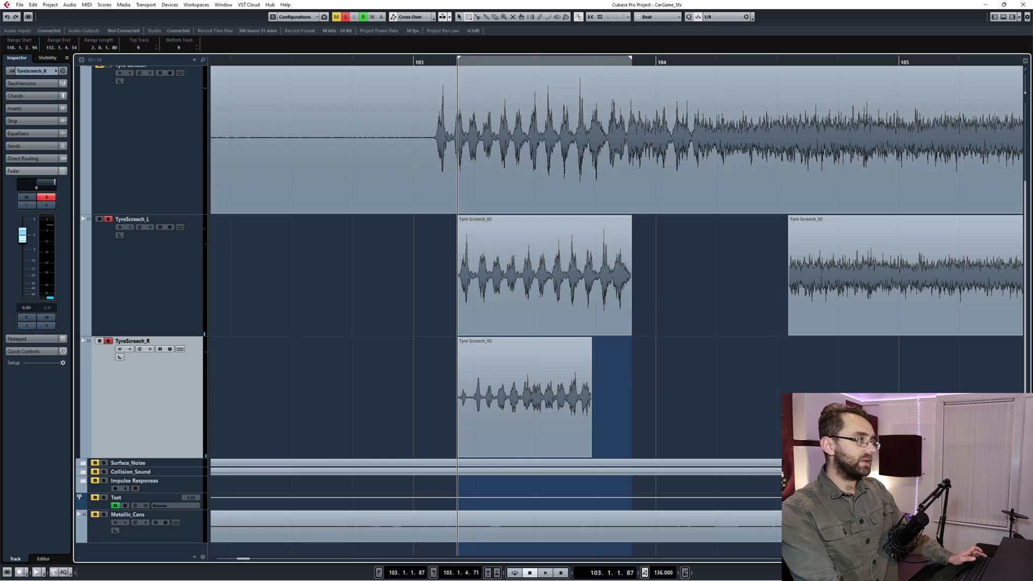
scroll(590, 137, "up", 3)
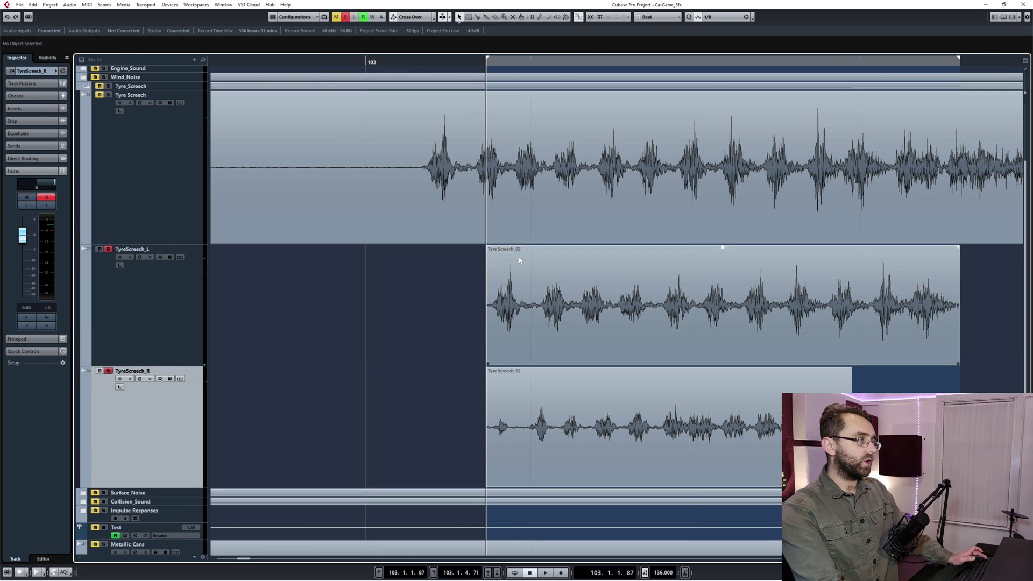
Range-select the whole TyreScreech_R clip with the Range Selection tool.
left_click(553, 311)
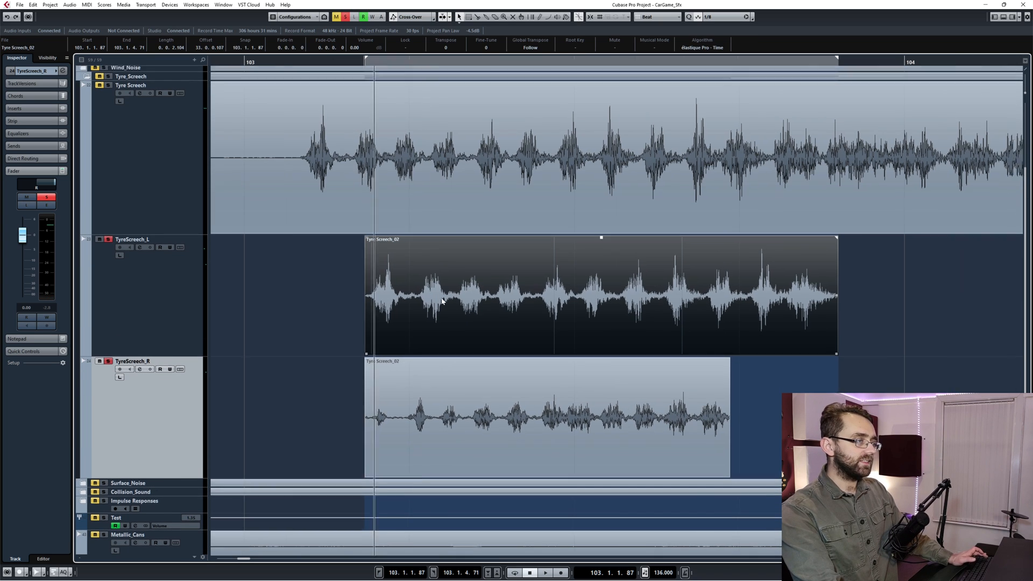
scroll(553, 310, "right", 2)
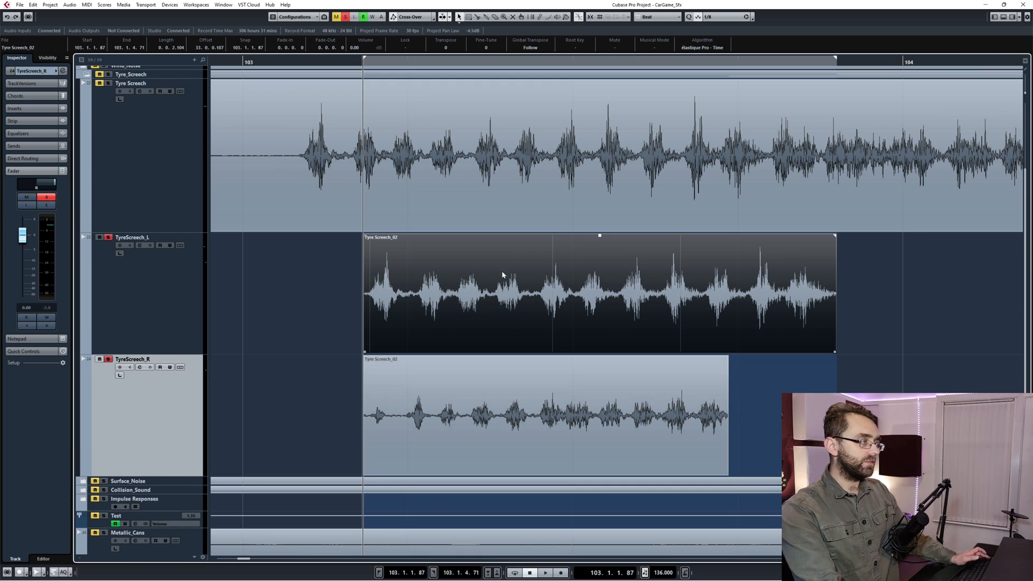
right_click(313, 418)
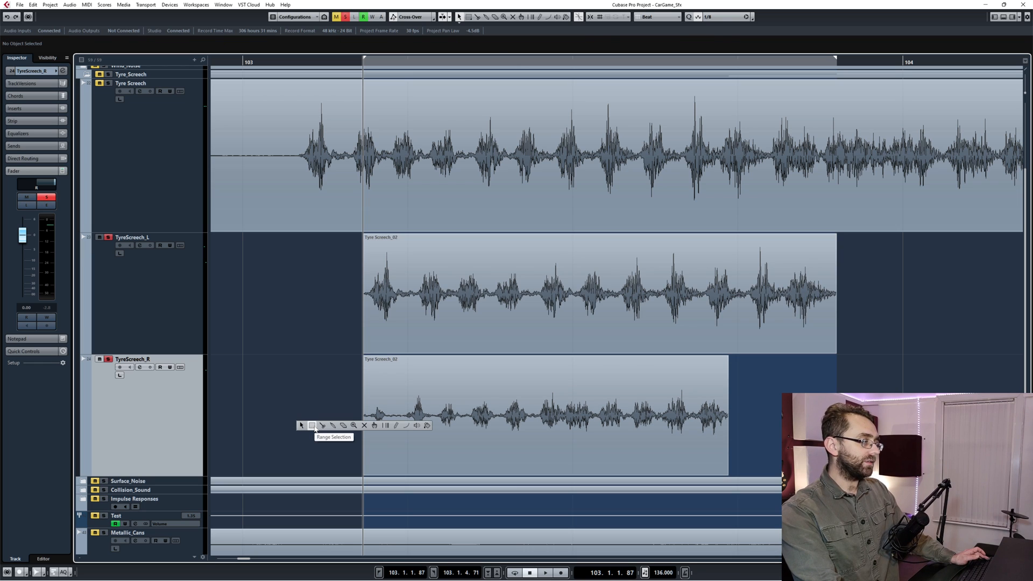
left_click(313, 427)
double_click(537, 422)
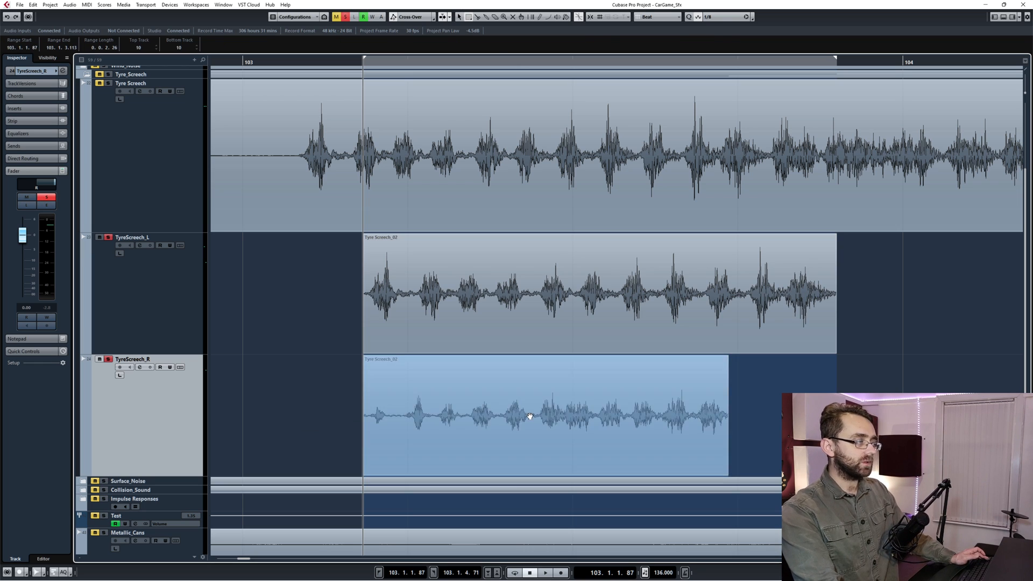
Time-stretch it to the locator range as a new version and play both clips back.
left_click(50, 5)
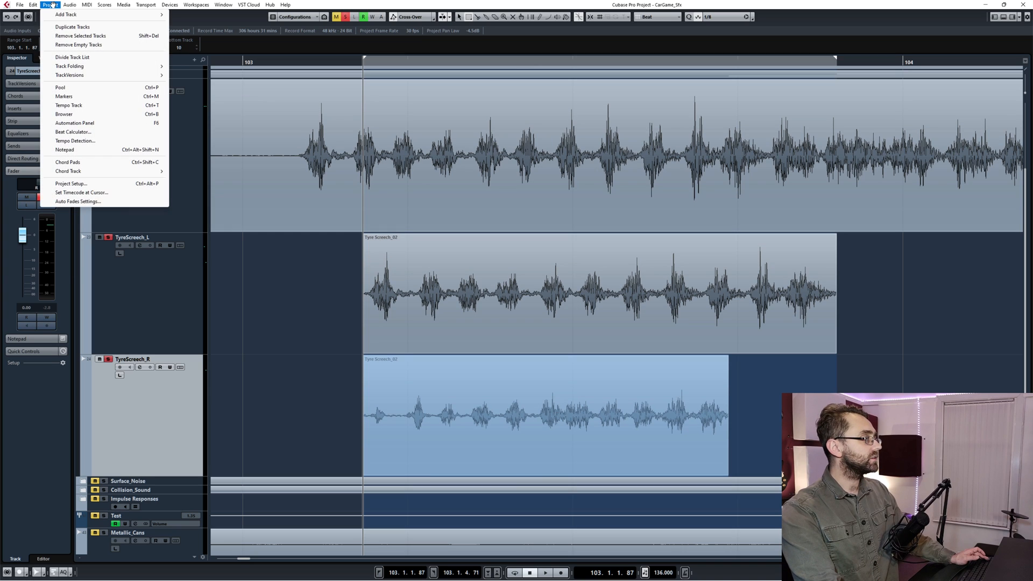
mouse_move(122, 44)
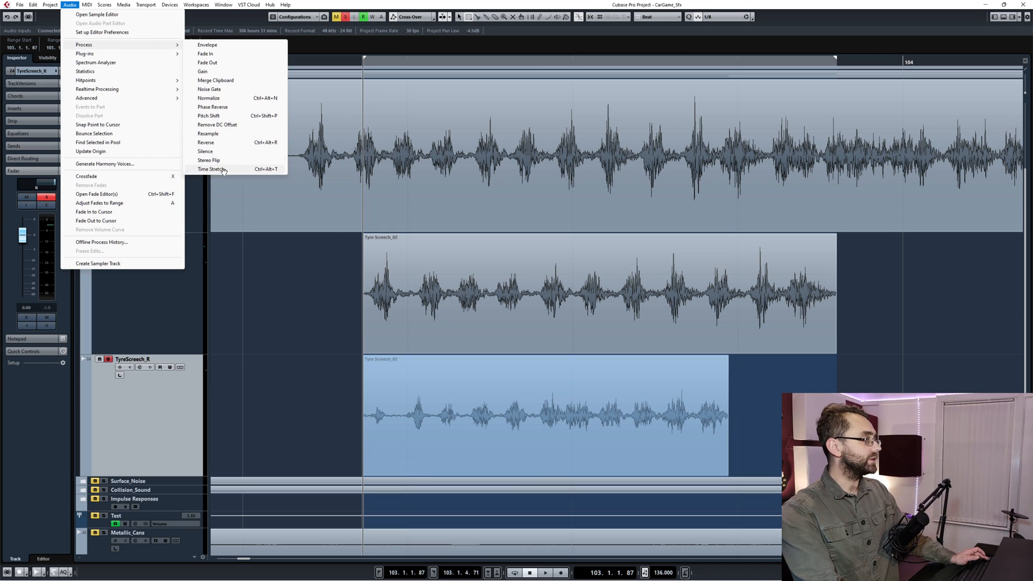
left_click(223, 169)
mouse_move(290, 152)
left_mouse_down()
mouse_move(368, 105)
mouse_move(387, 121)
left_mouse_up()
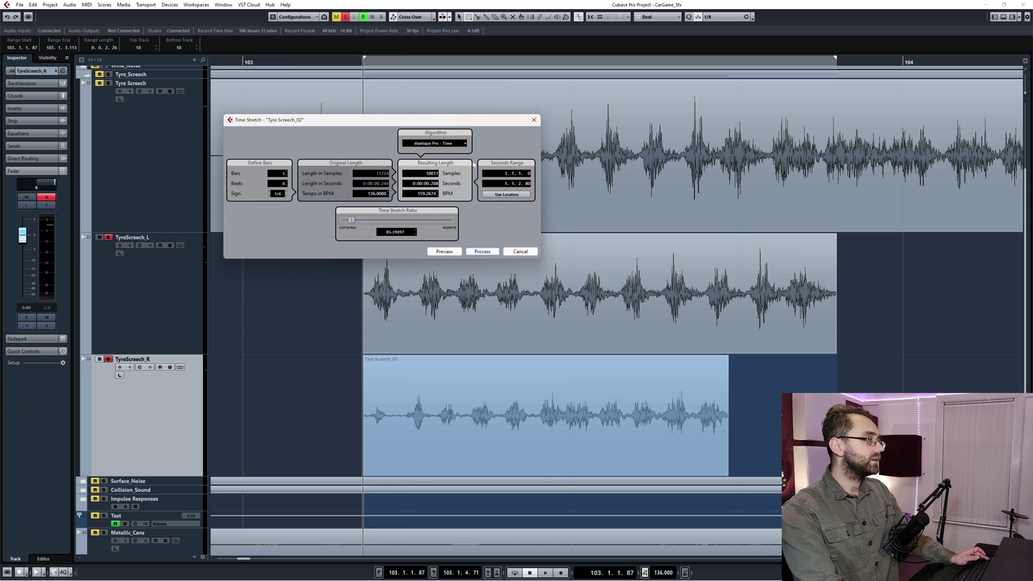
left_click(507, 194)
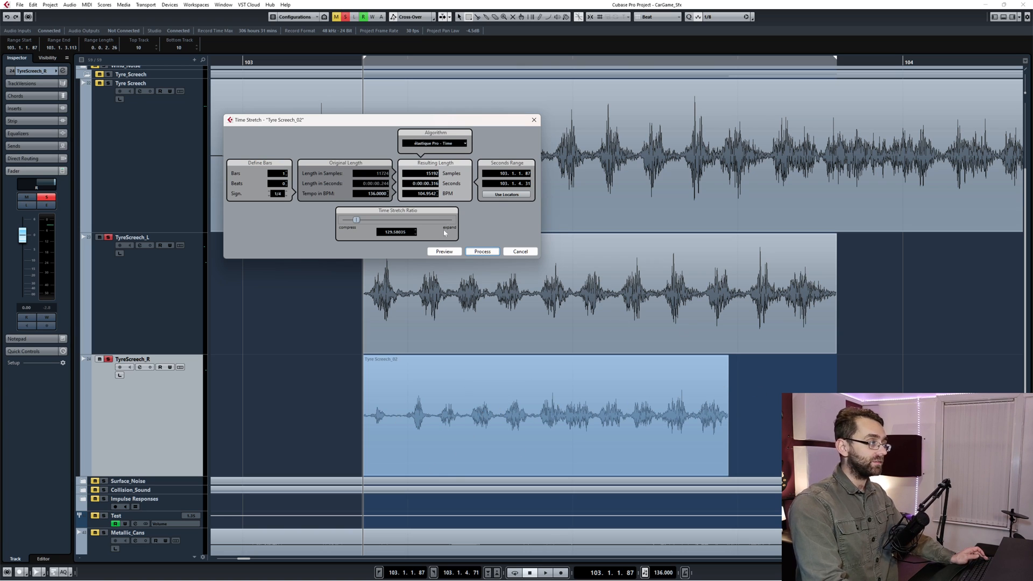
left_click(483, 252)
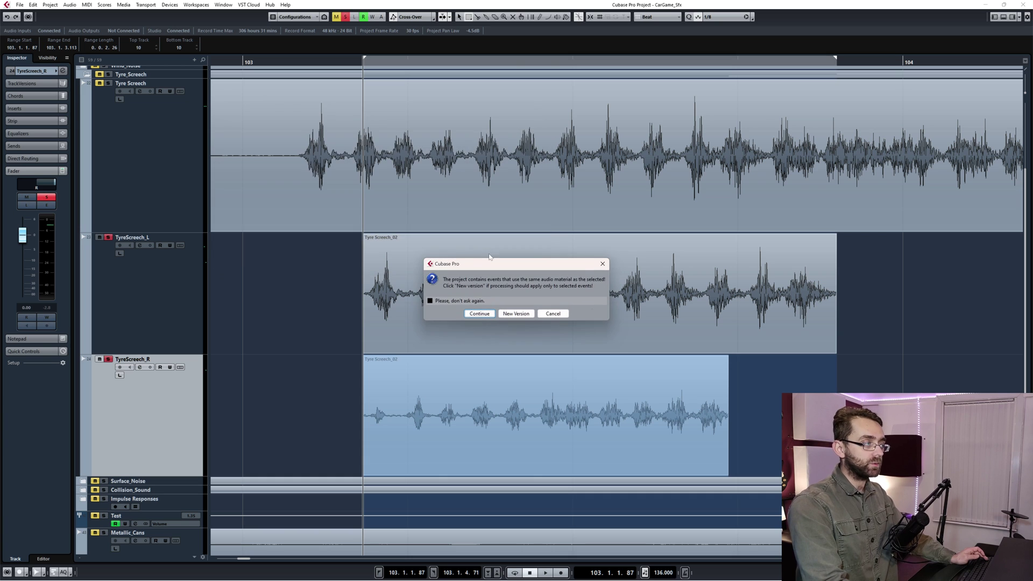
left_click(516, 313)
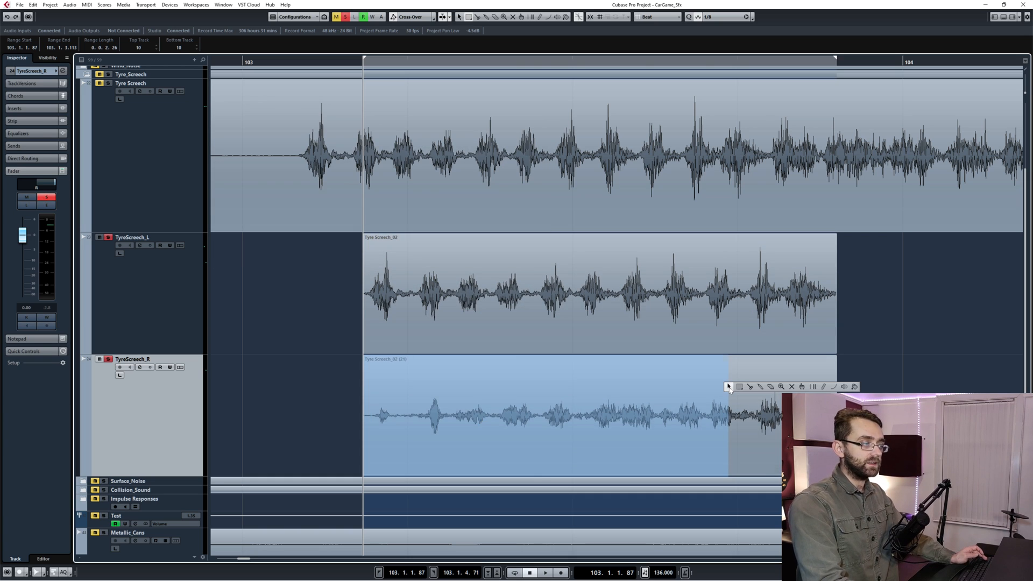
left_click_drag(331, 365, 828, 310)
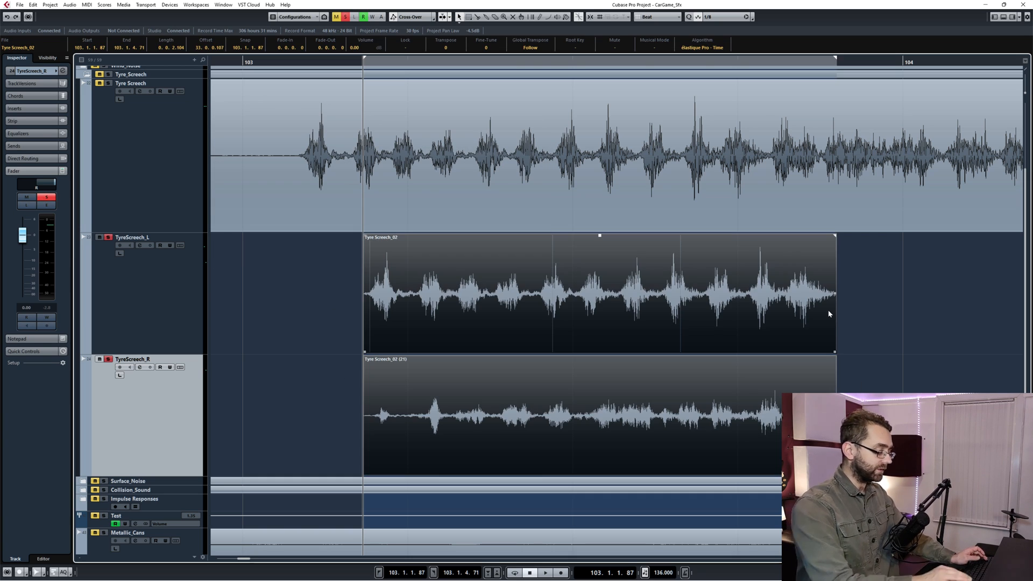
key("space")
key("space")
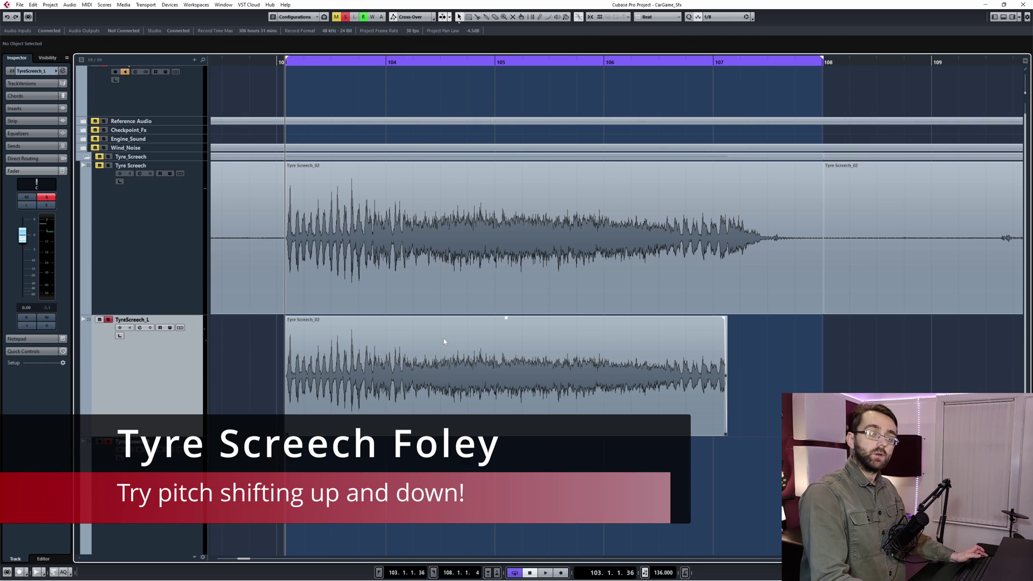
Range-select the whole TyreScreech_L clip with the Range Selection tool.
left_click(281, 378)
right_click(305, 390)
left_click(317, 391)
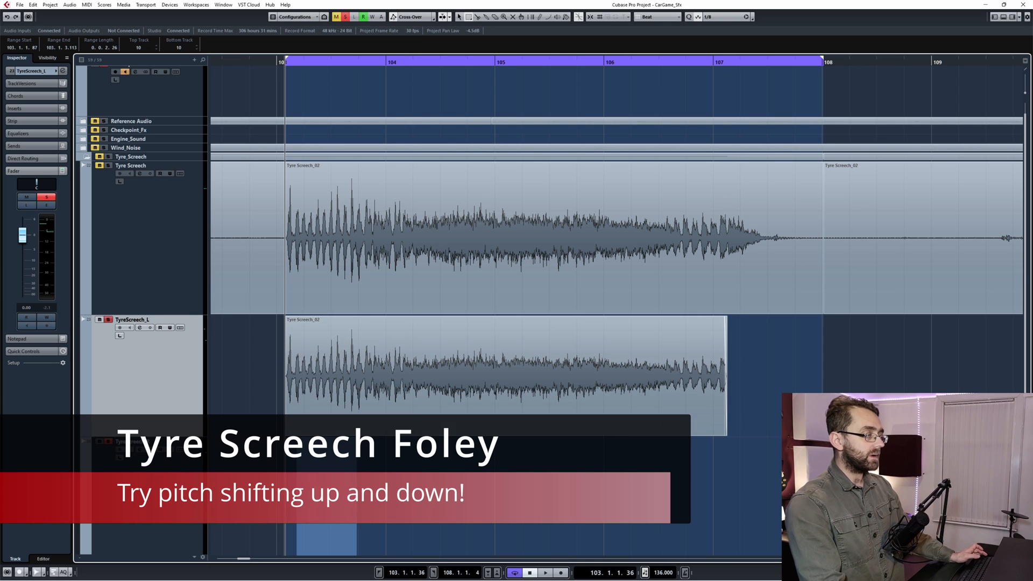
double_click(415, 371)
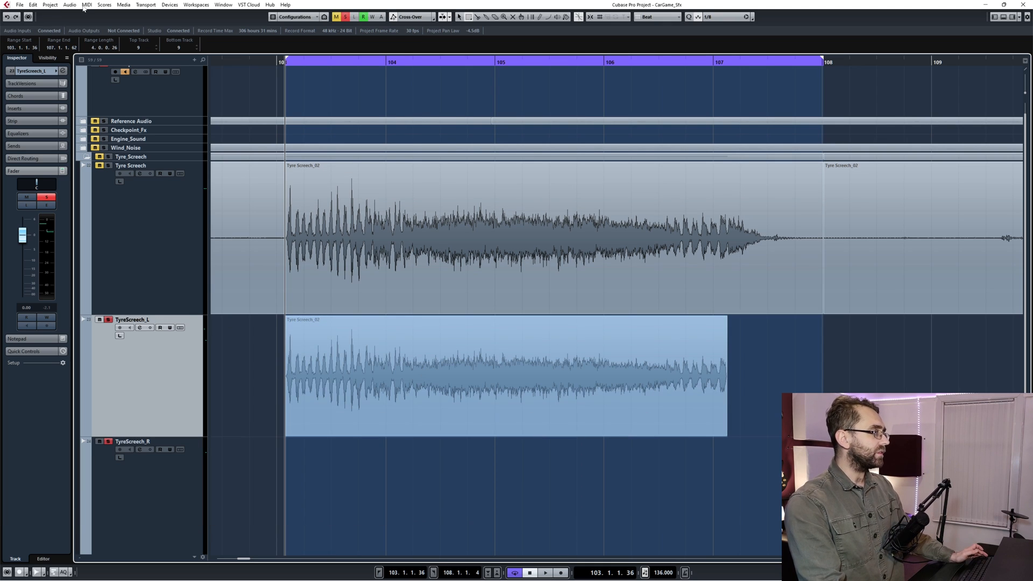
Pitch-shift it down a few semitones with the MPEX Poly Complex Formant preset and preview.
left_click(70, 5)
mouse_move(84, 44)
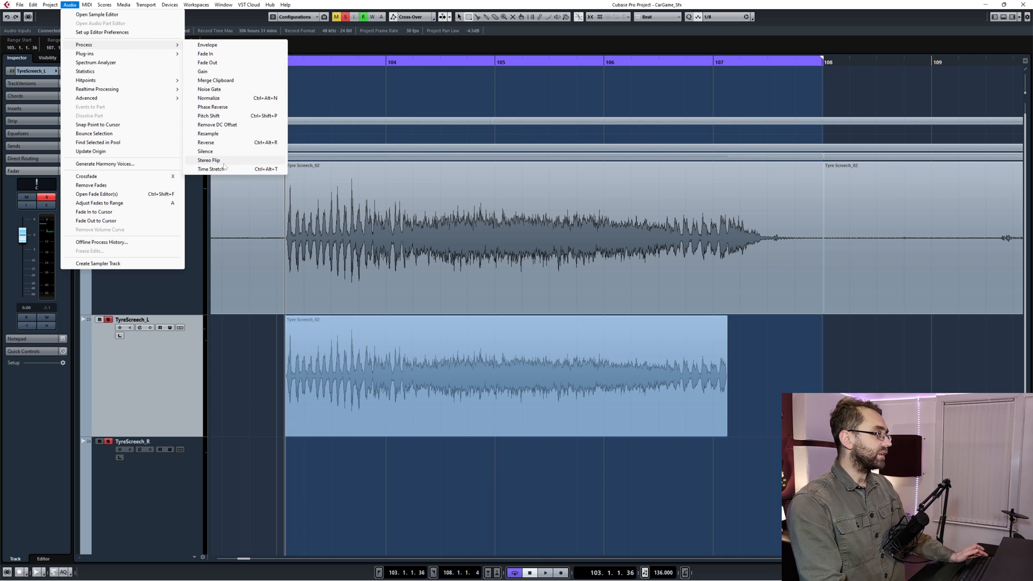
left_click(210, 116)
left_click_drag(320, 124, 487, 131)
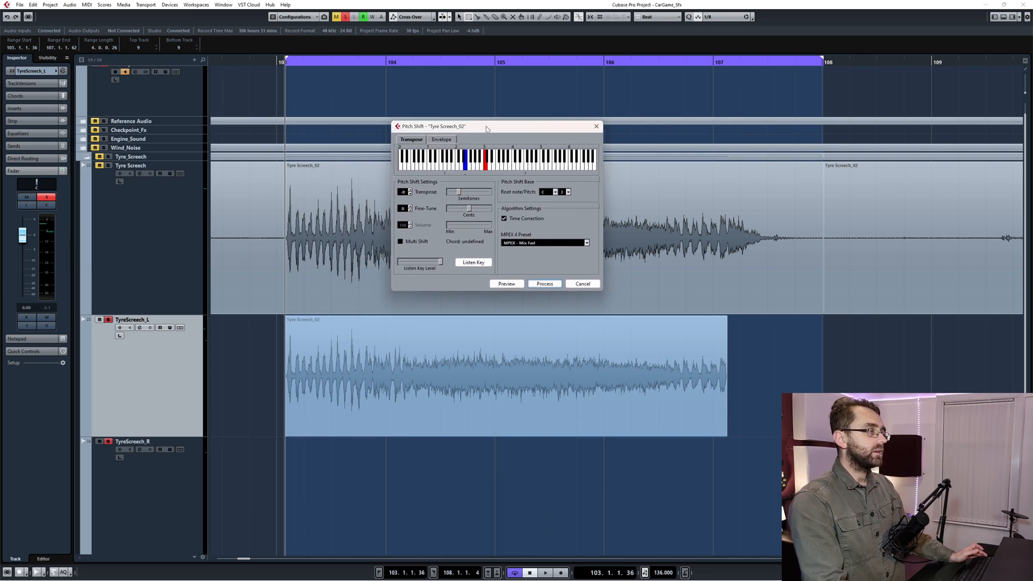
left_click(514, 243)
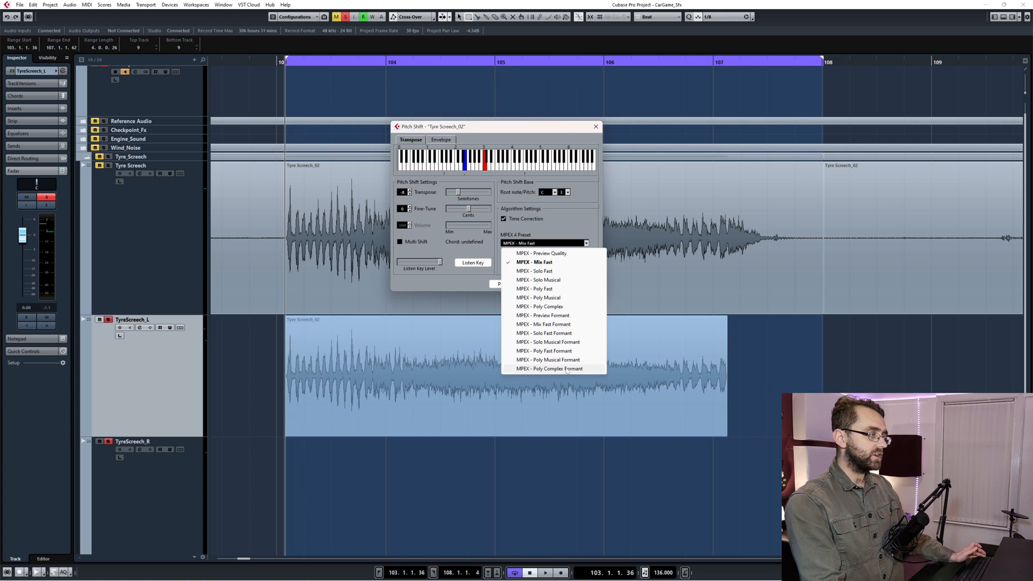
left_click(559, 370)
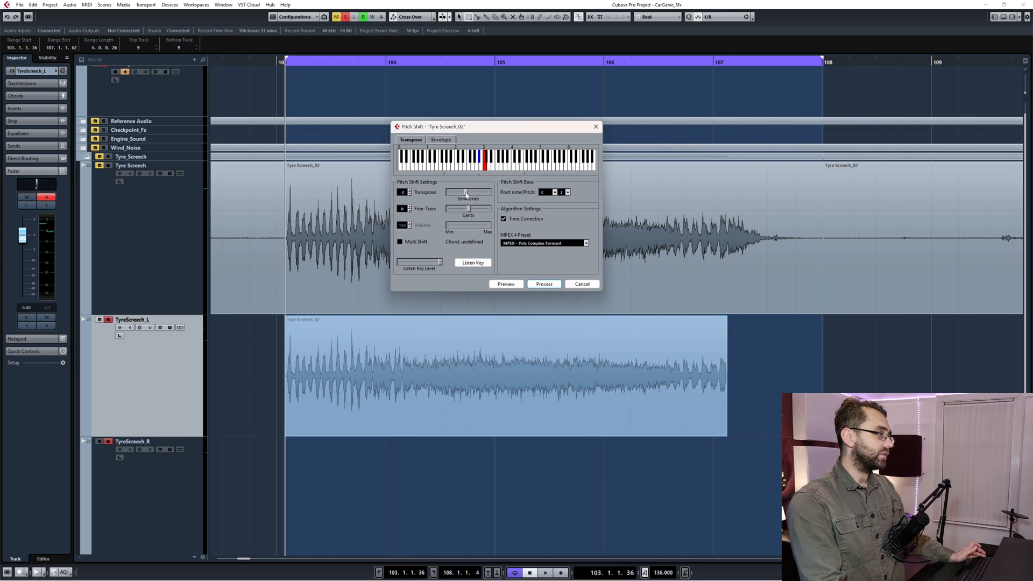
left_click(506, 285)
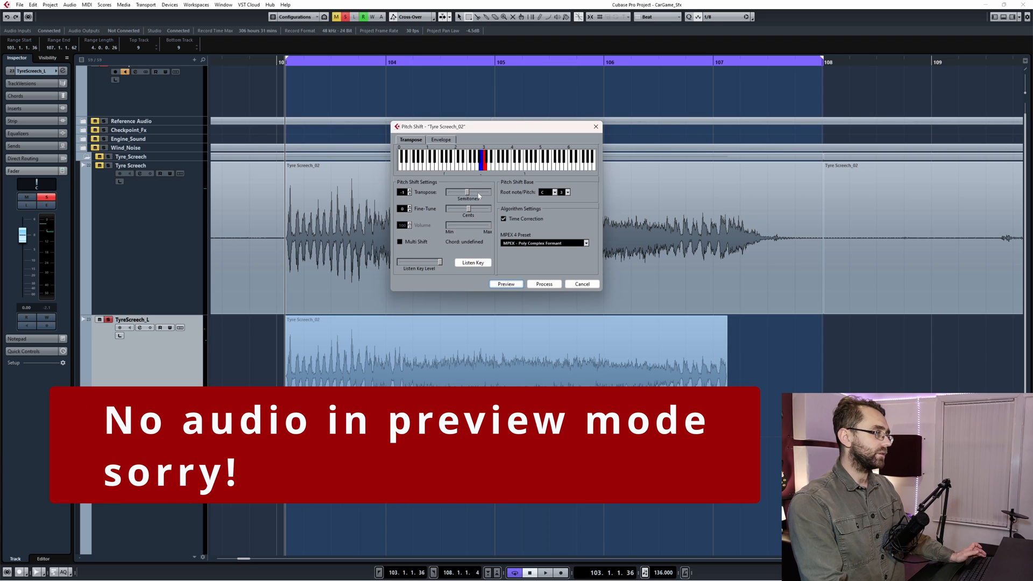
left_click_drag(479, 194, 465, 195)
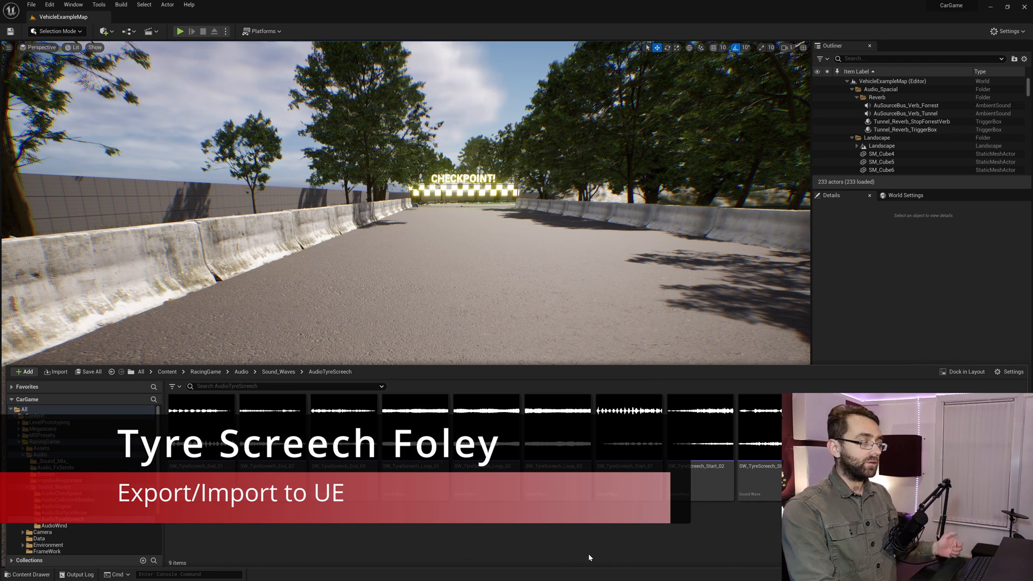
mouse_move(400, 448)
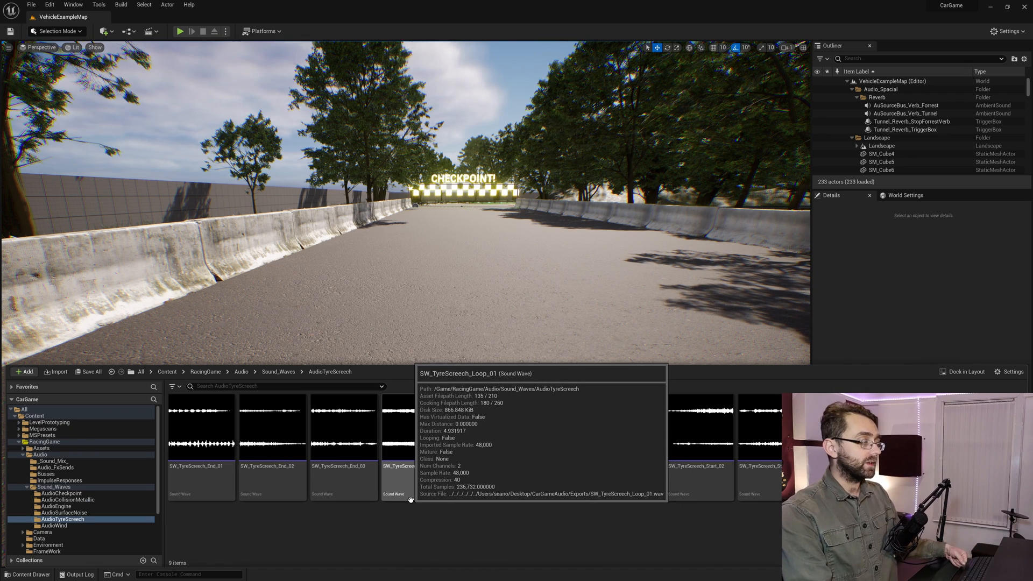
left_click(628, 492)
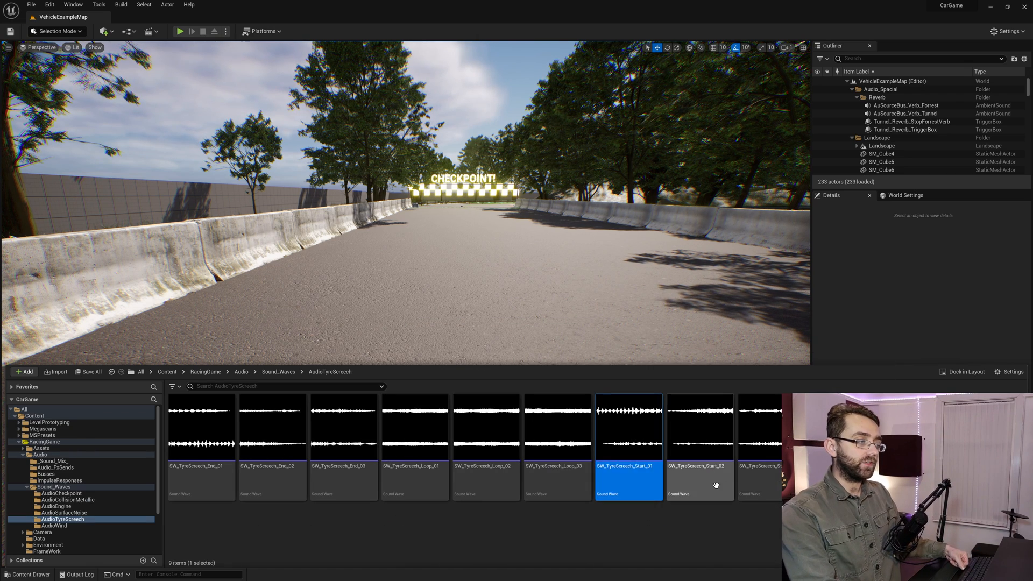
left_click(715, 486)
key("Right")
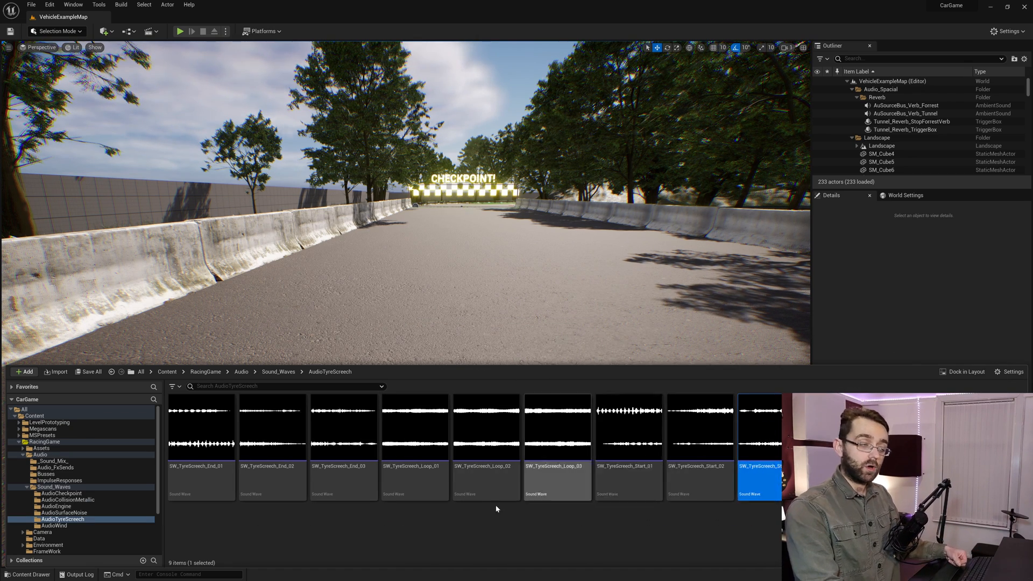
left_click(428, 489)
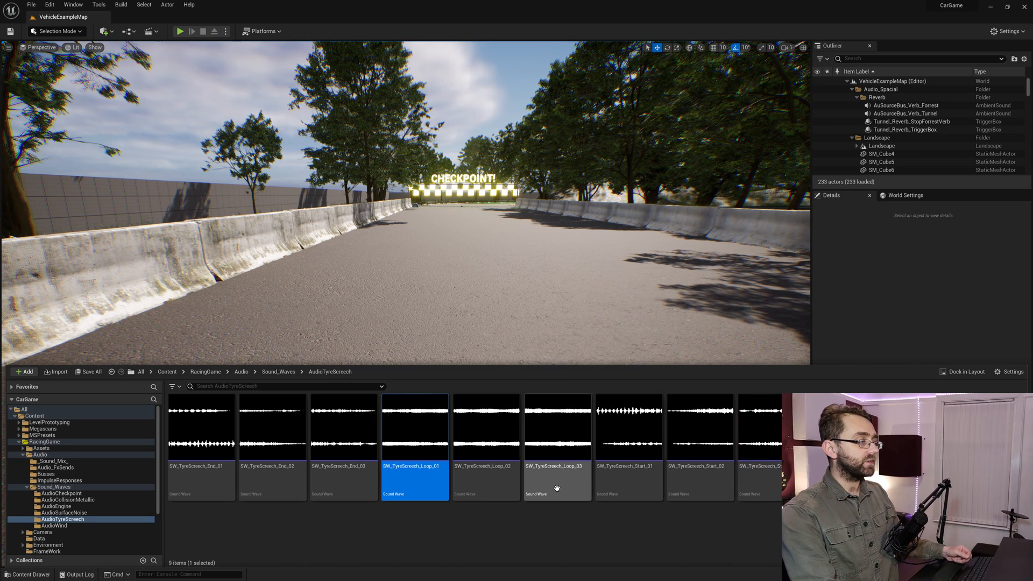
left_click(557, 489, "shift")
left_click(203, 485)
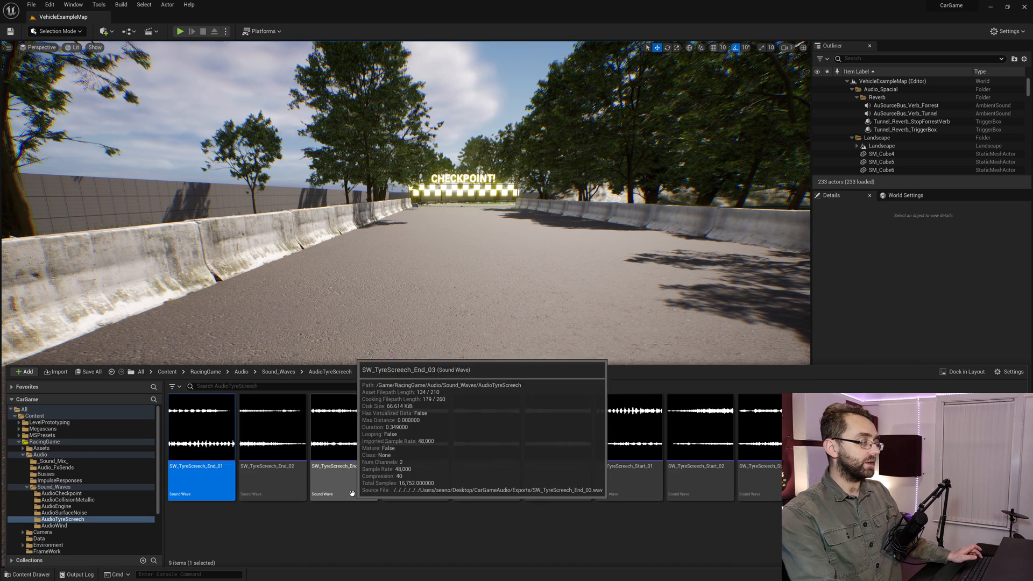
left_click(352, 493, "shift")
left_click(629, 429)
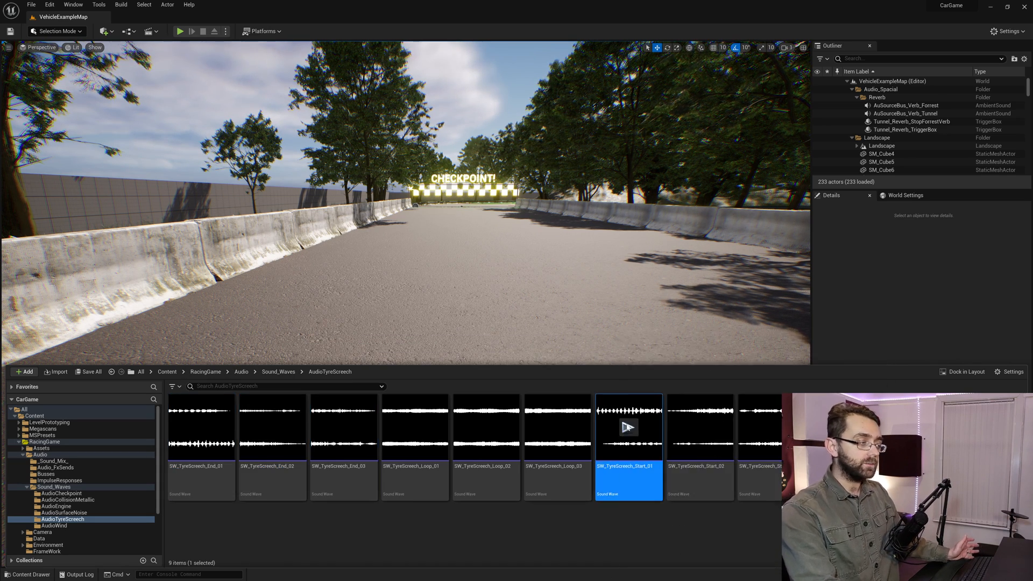
left_click(414, 427)
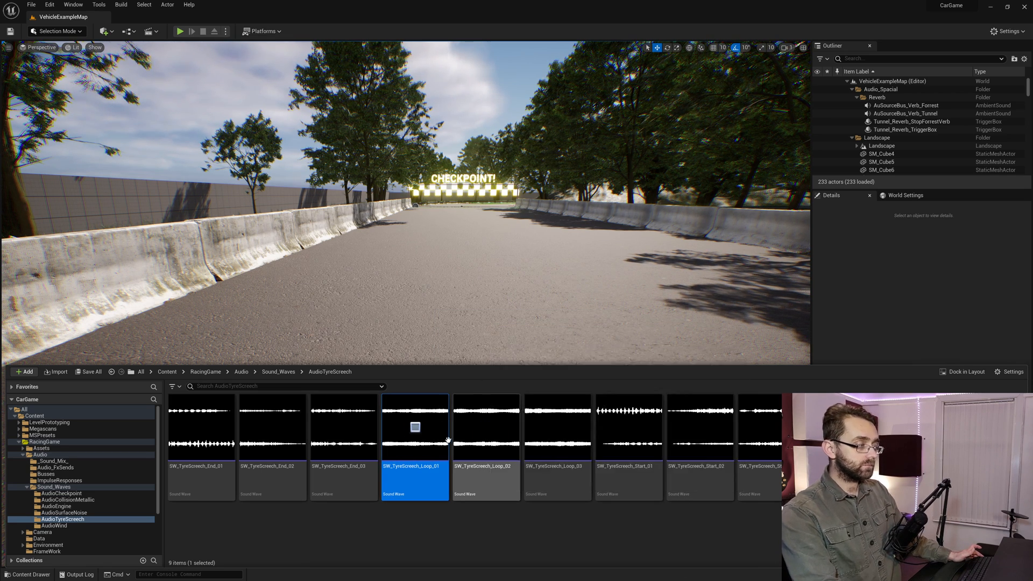
left_click(202, 453)
left_click(353, 492, "shift")
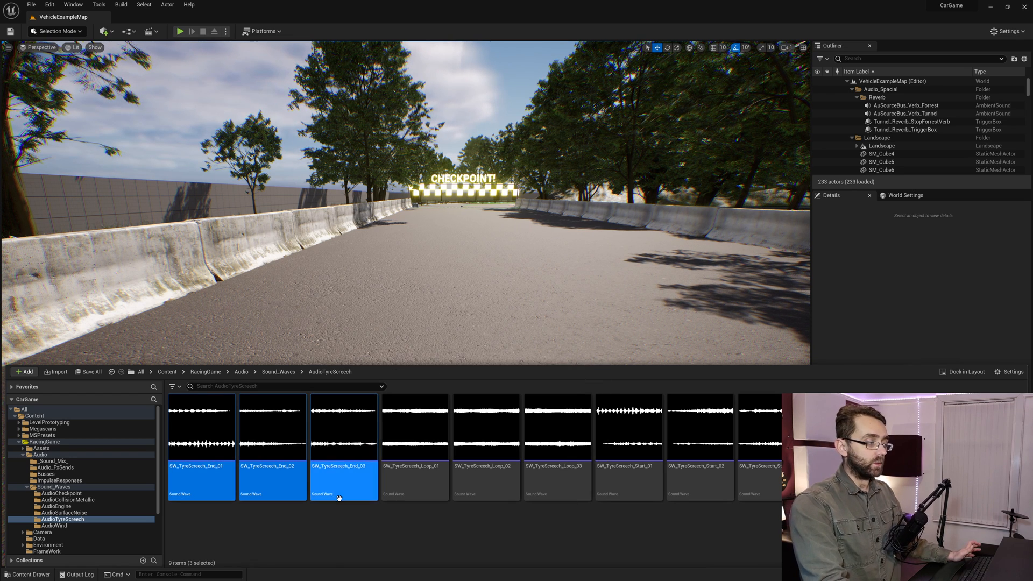
left_click(411, 526)
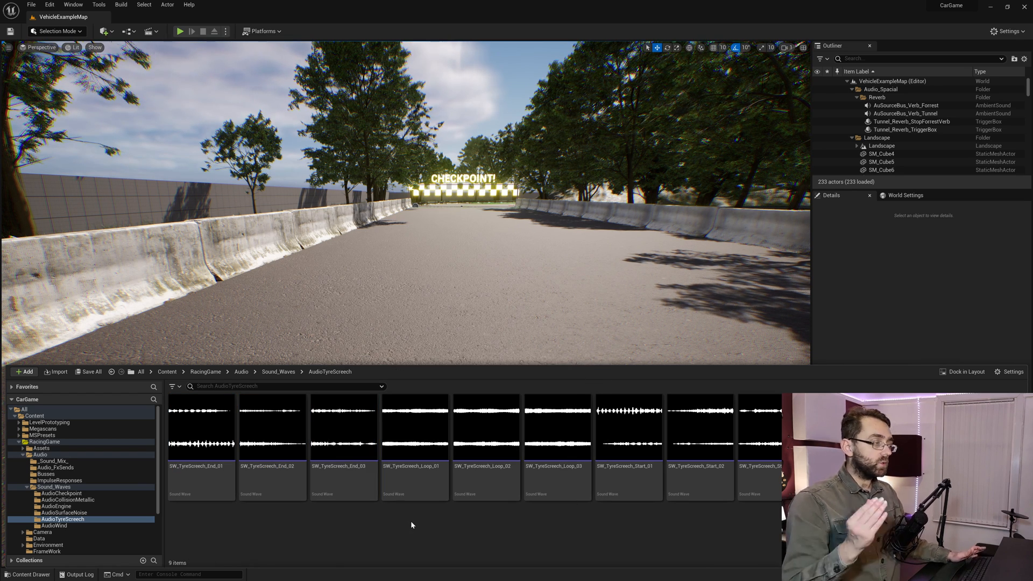